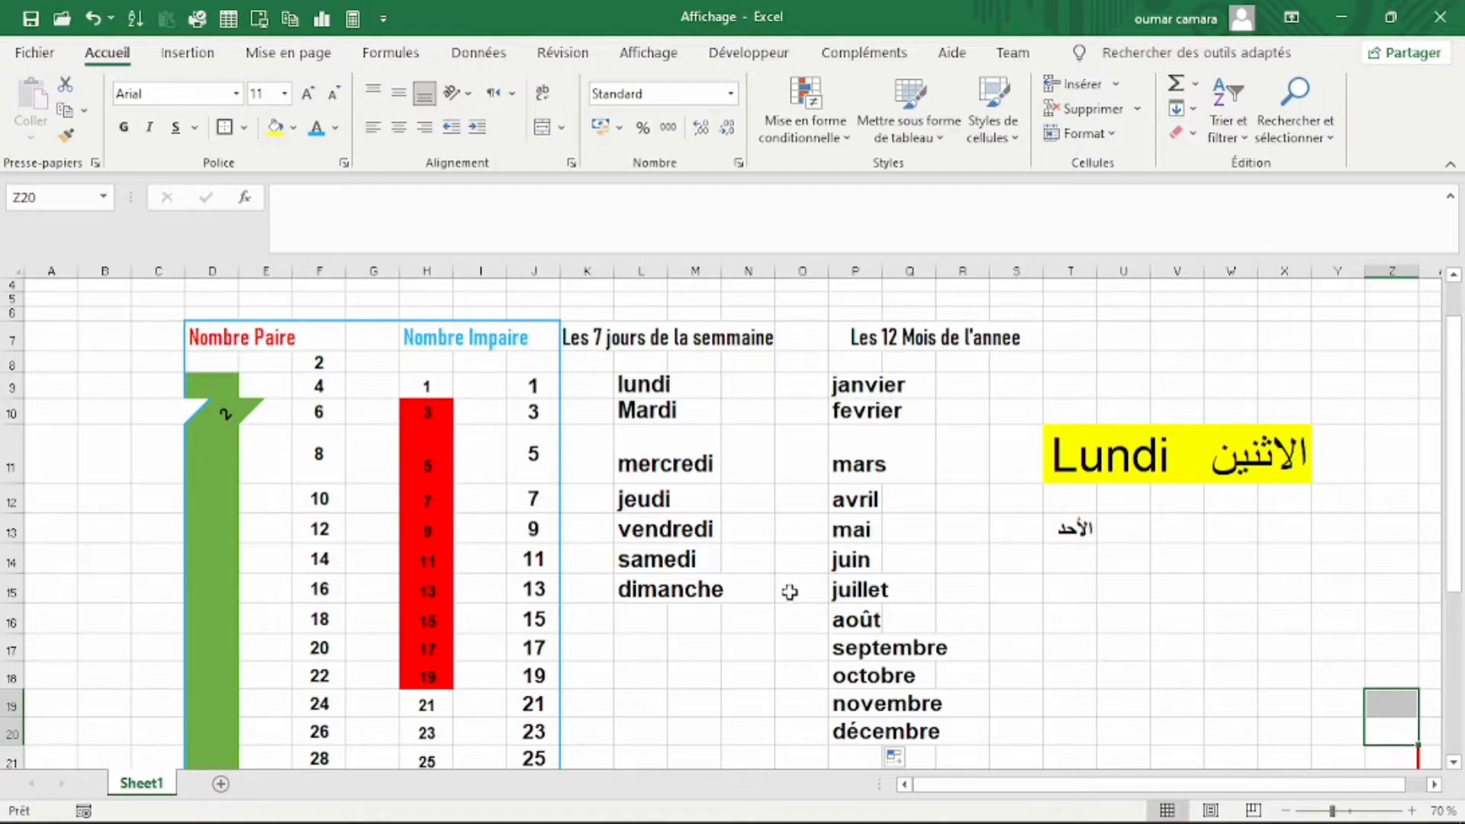
- Scroll through Sheet1's data and select cell U8
scroll(758, 549, down, 1)
scroll(745, 530, down, 1)
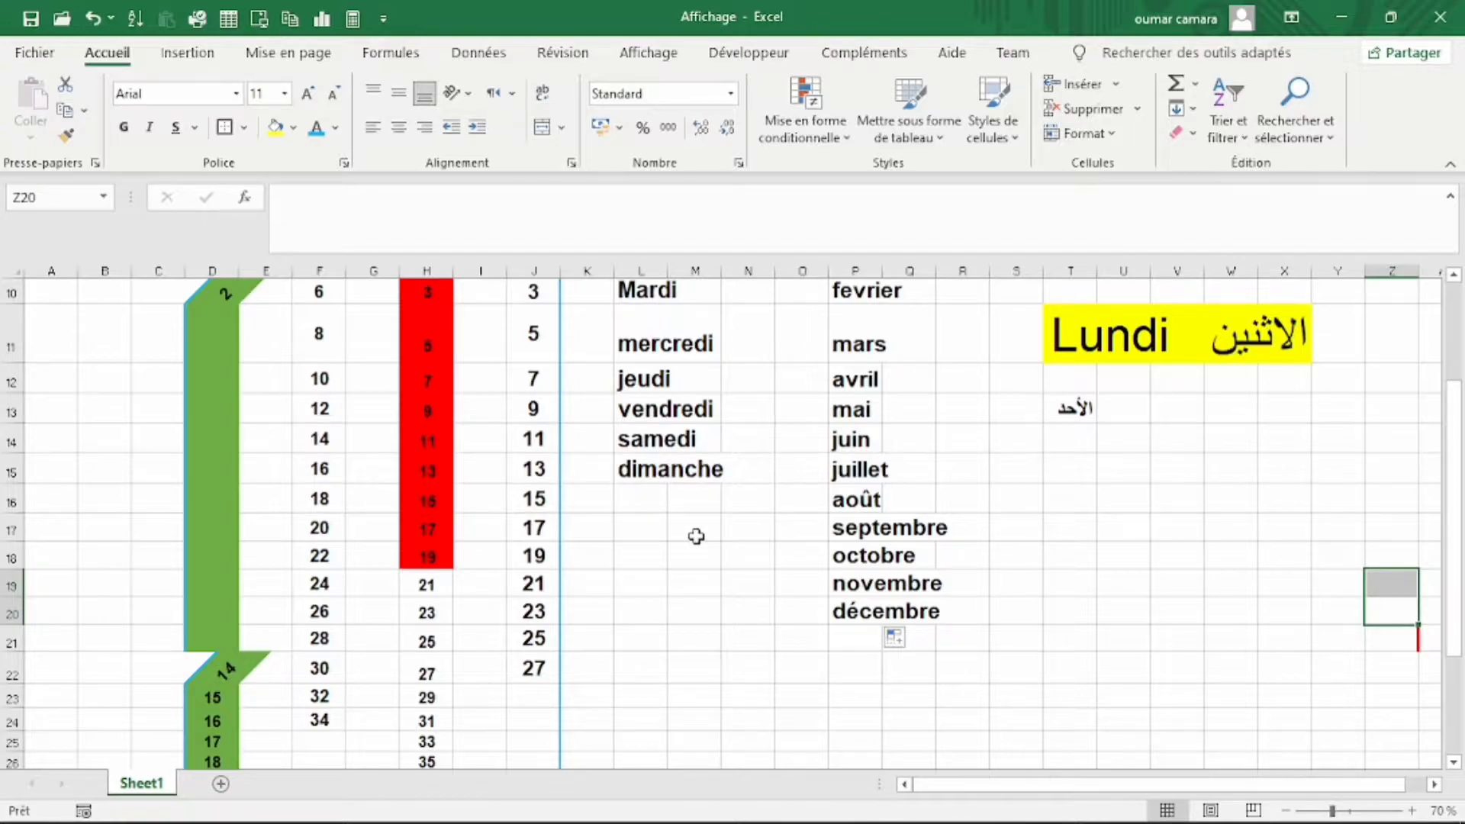
scroll(695, 534, up, 1)
scroll(686, 580, up, 1)
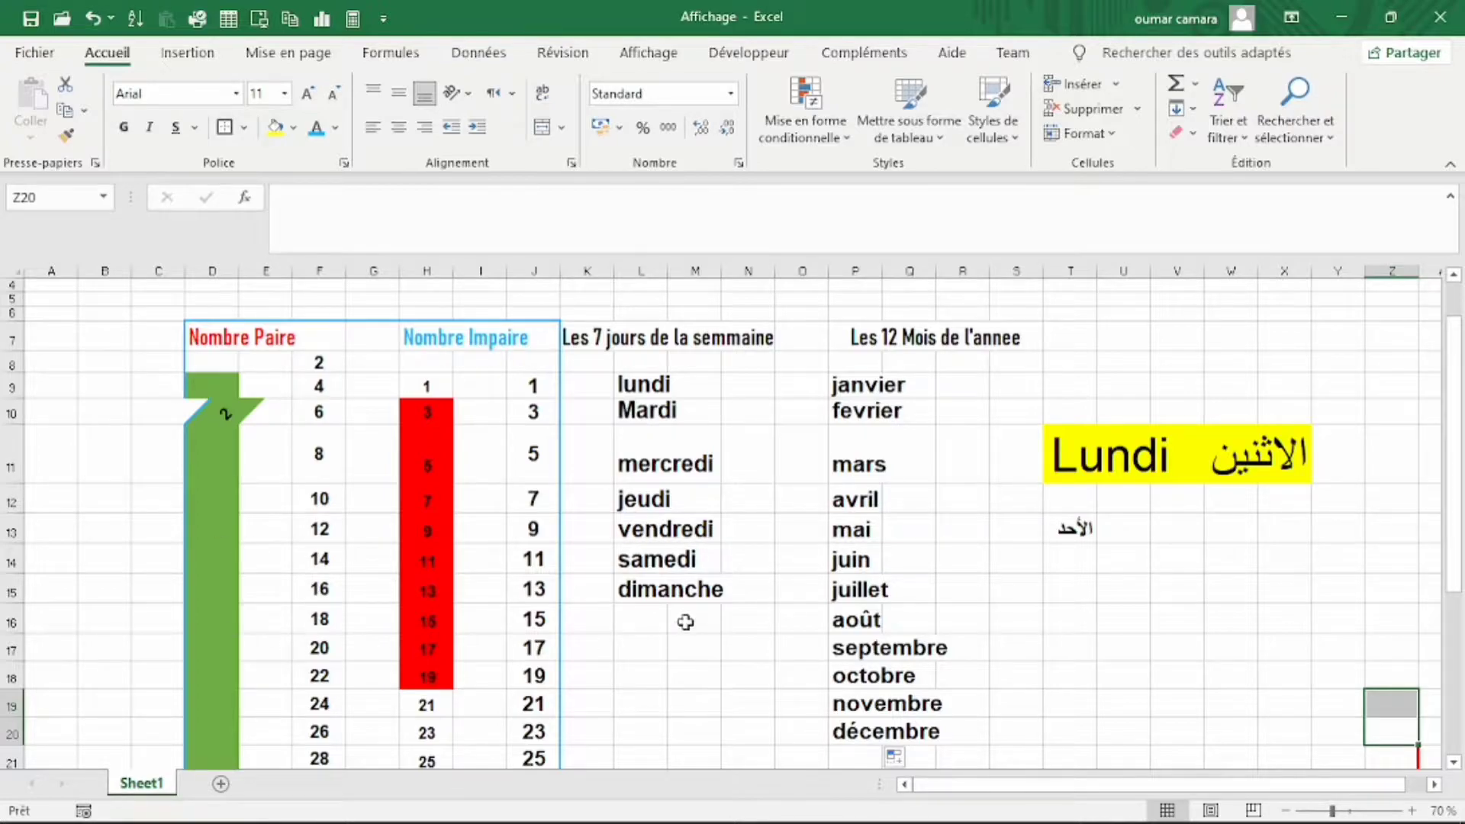
scroll(687, 611, up, 1)
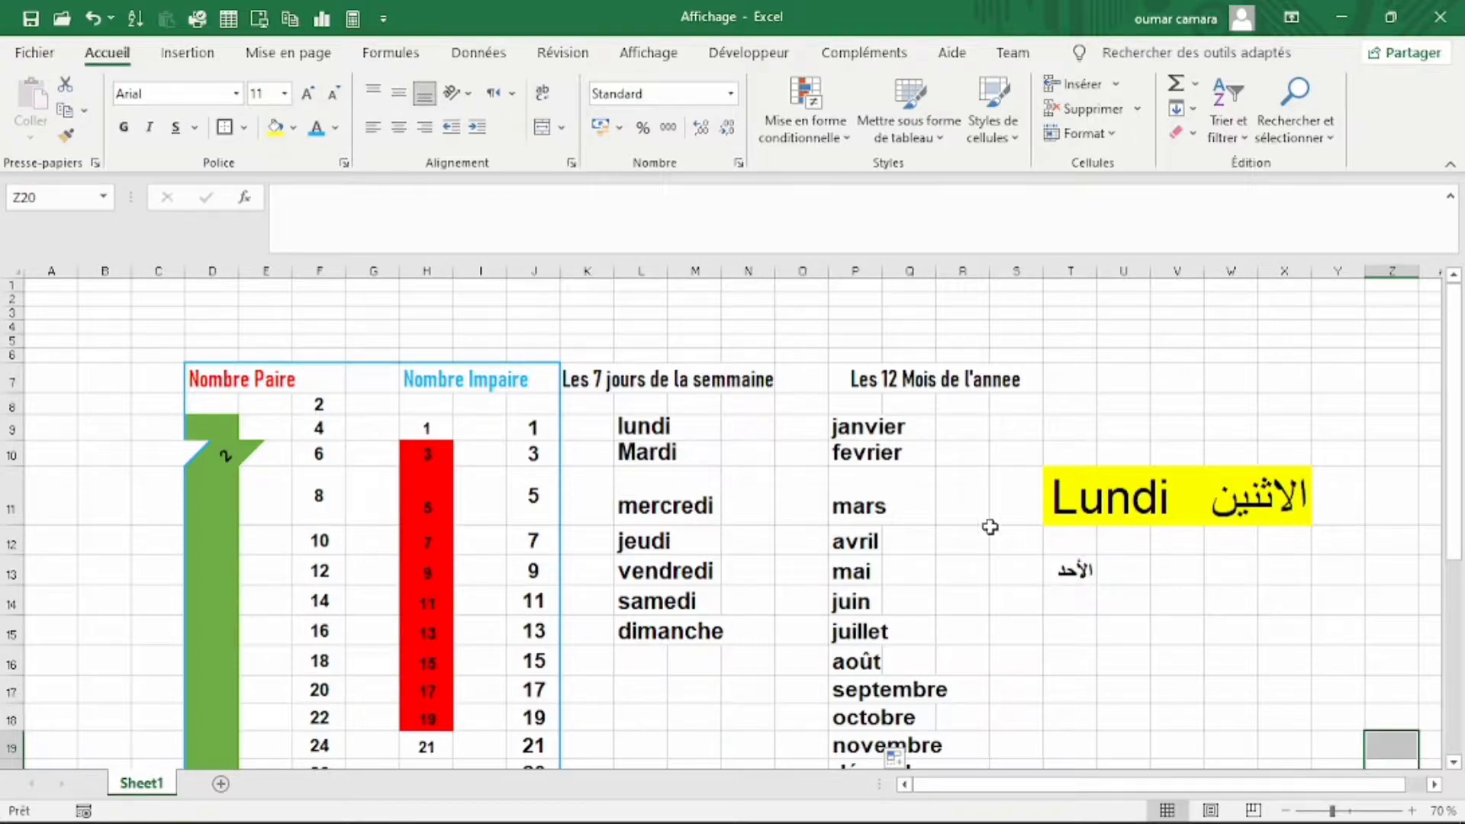
click(1120, 406)
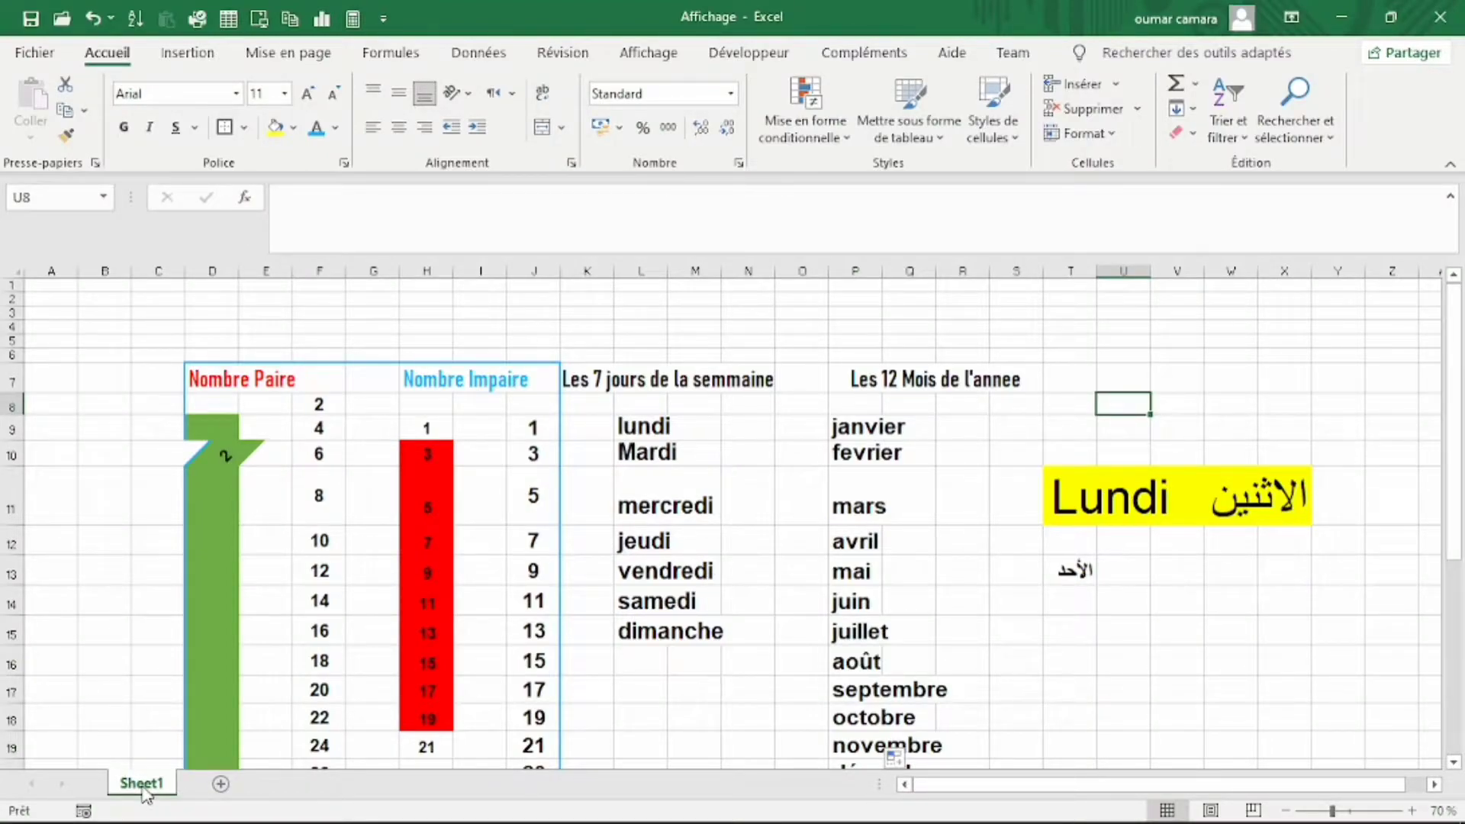
- Add four blank sheets, Feuil1 through Feuil4, and return to Sheet1
click(220, 781)
click(287, 783)
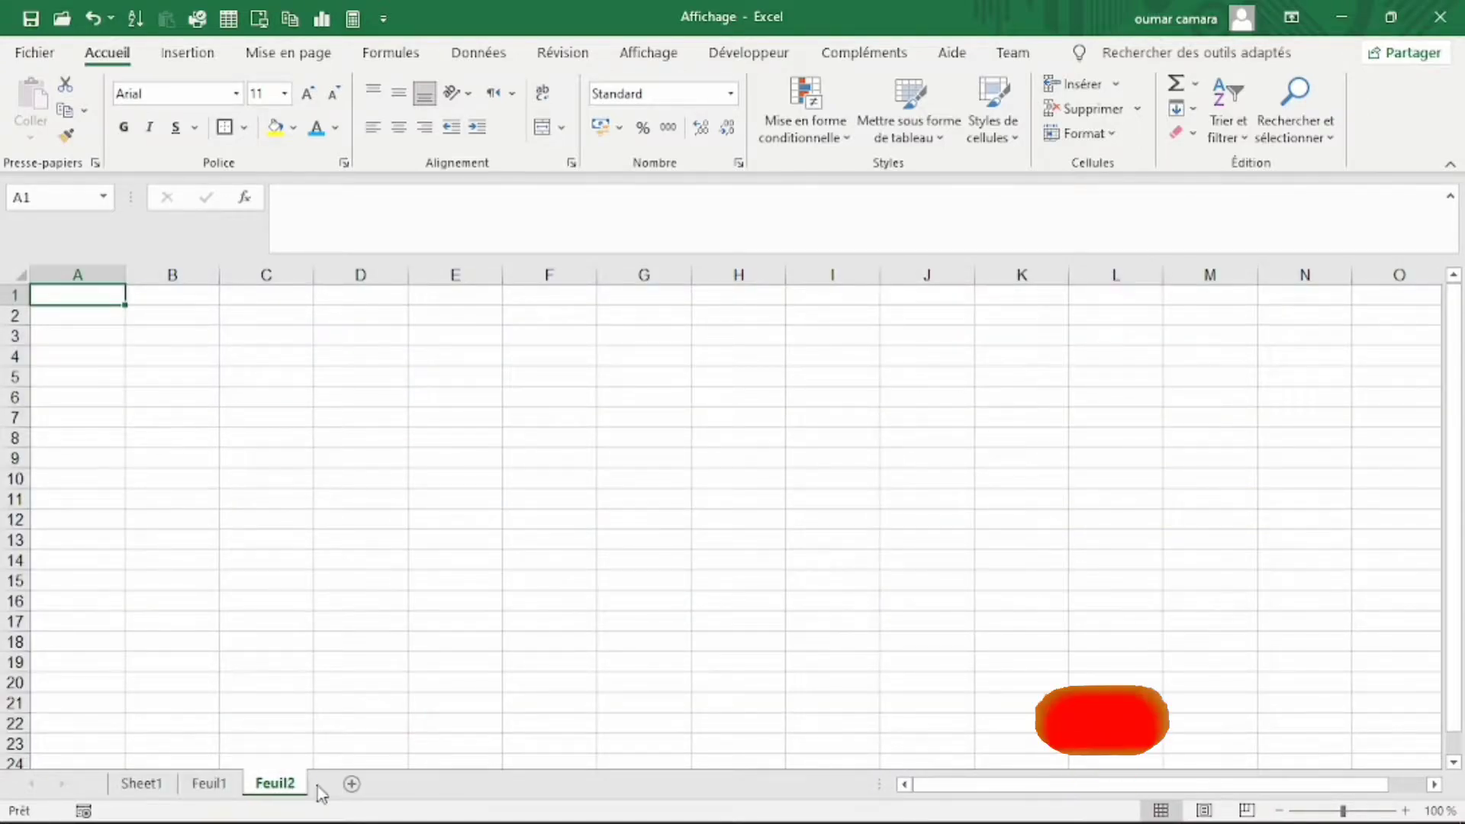
click(352, 784)
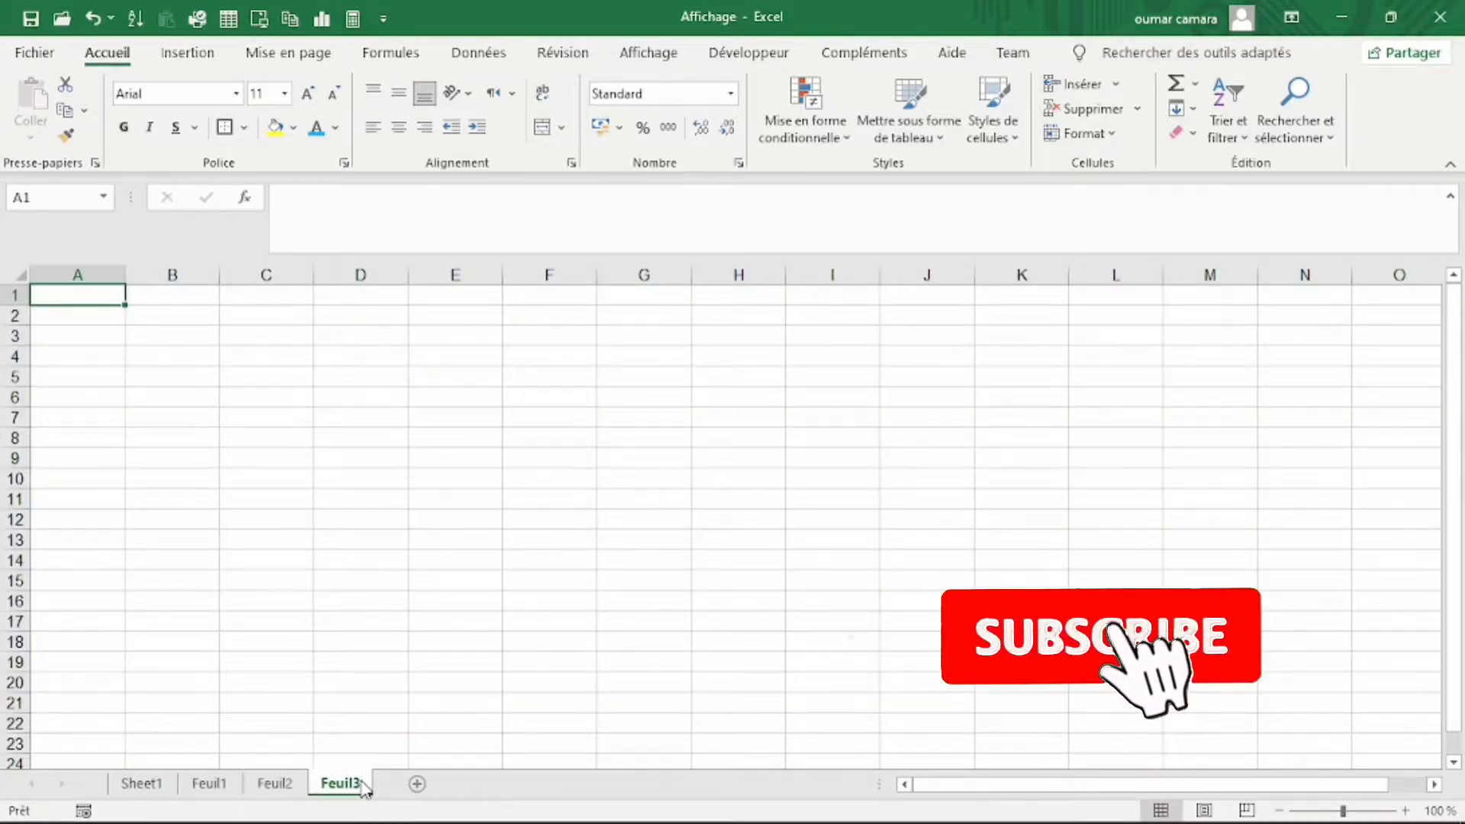
click(419, 784)
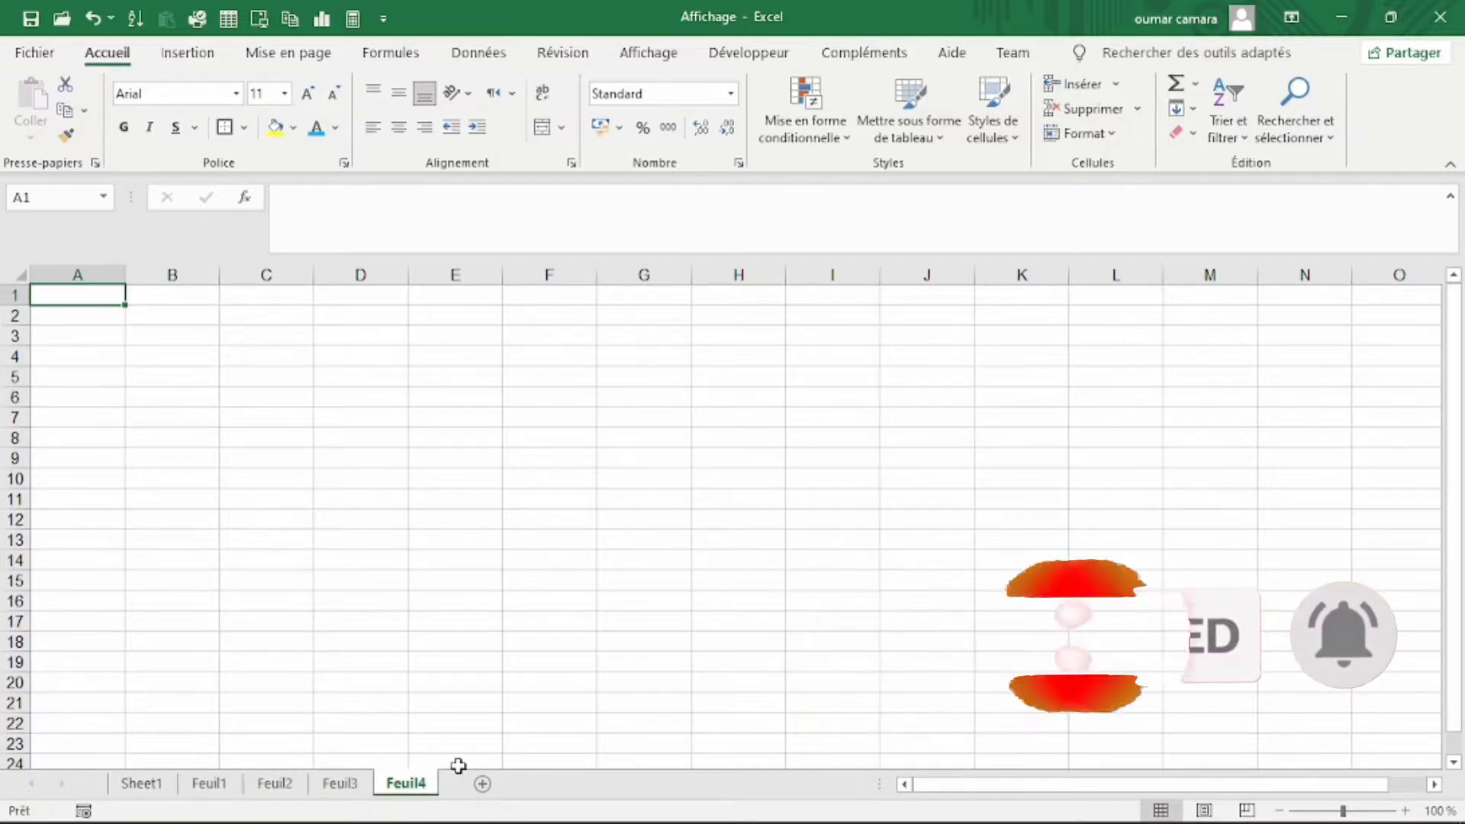
click(142, 786)
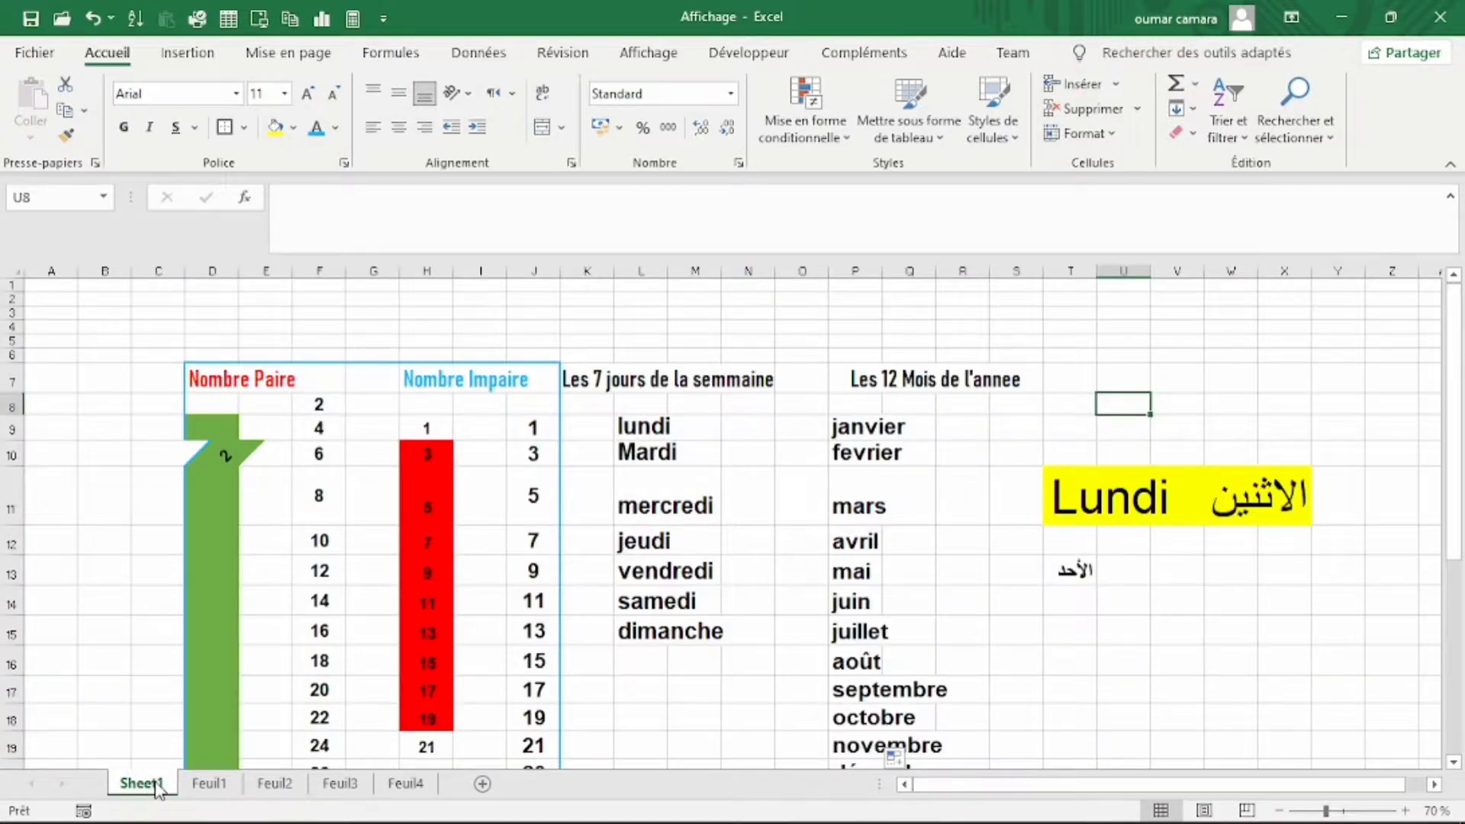
- Rename the Sheet1 tab to 'Lundi'
double_click(145, 784)
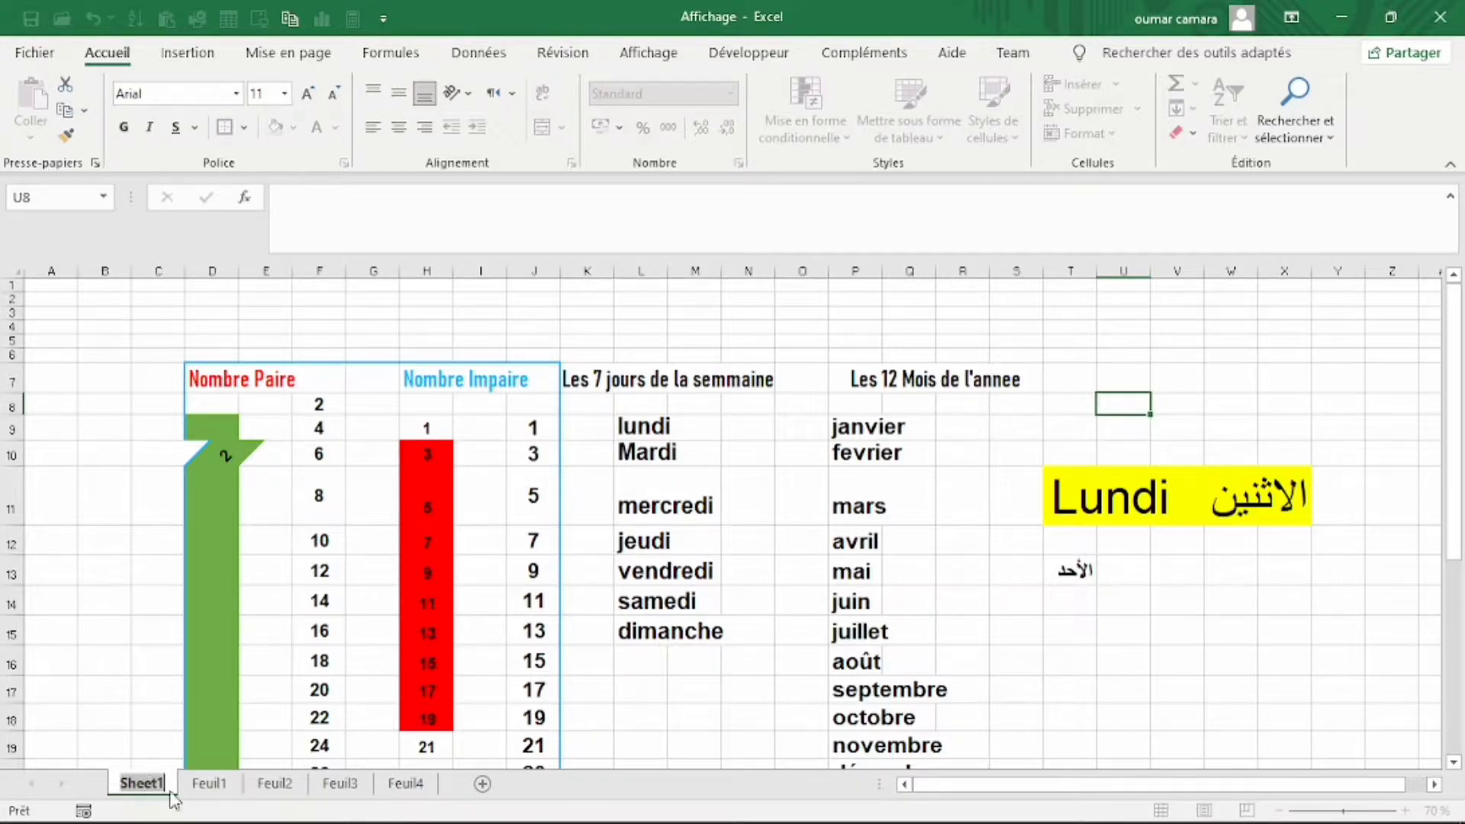
click(208, 783)
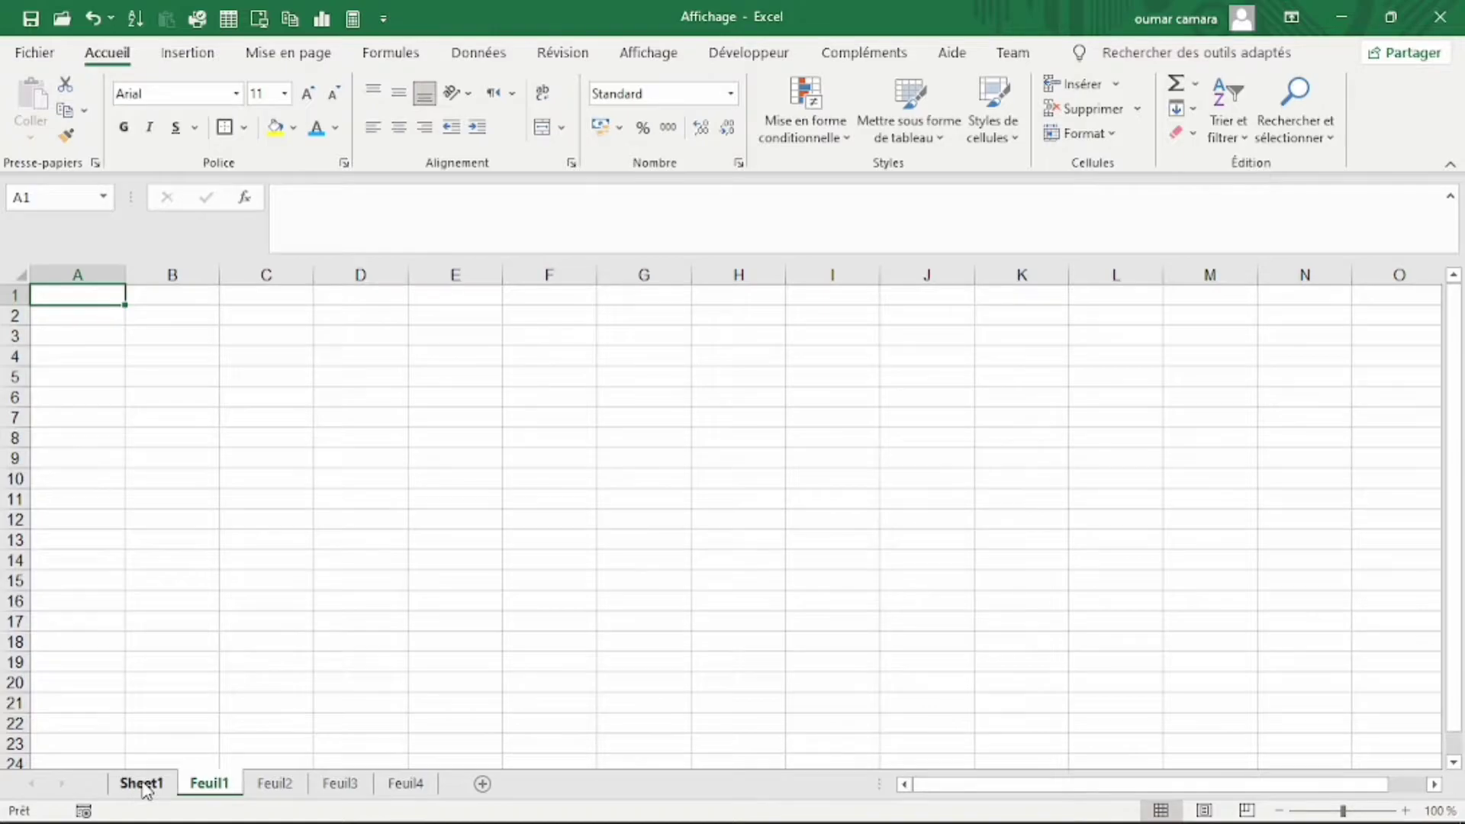
click(142, 786)
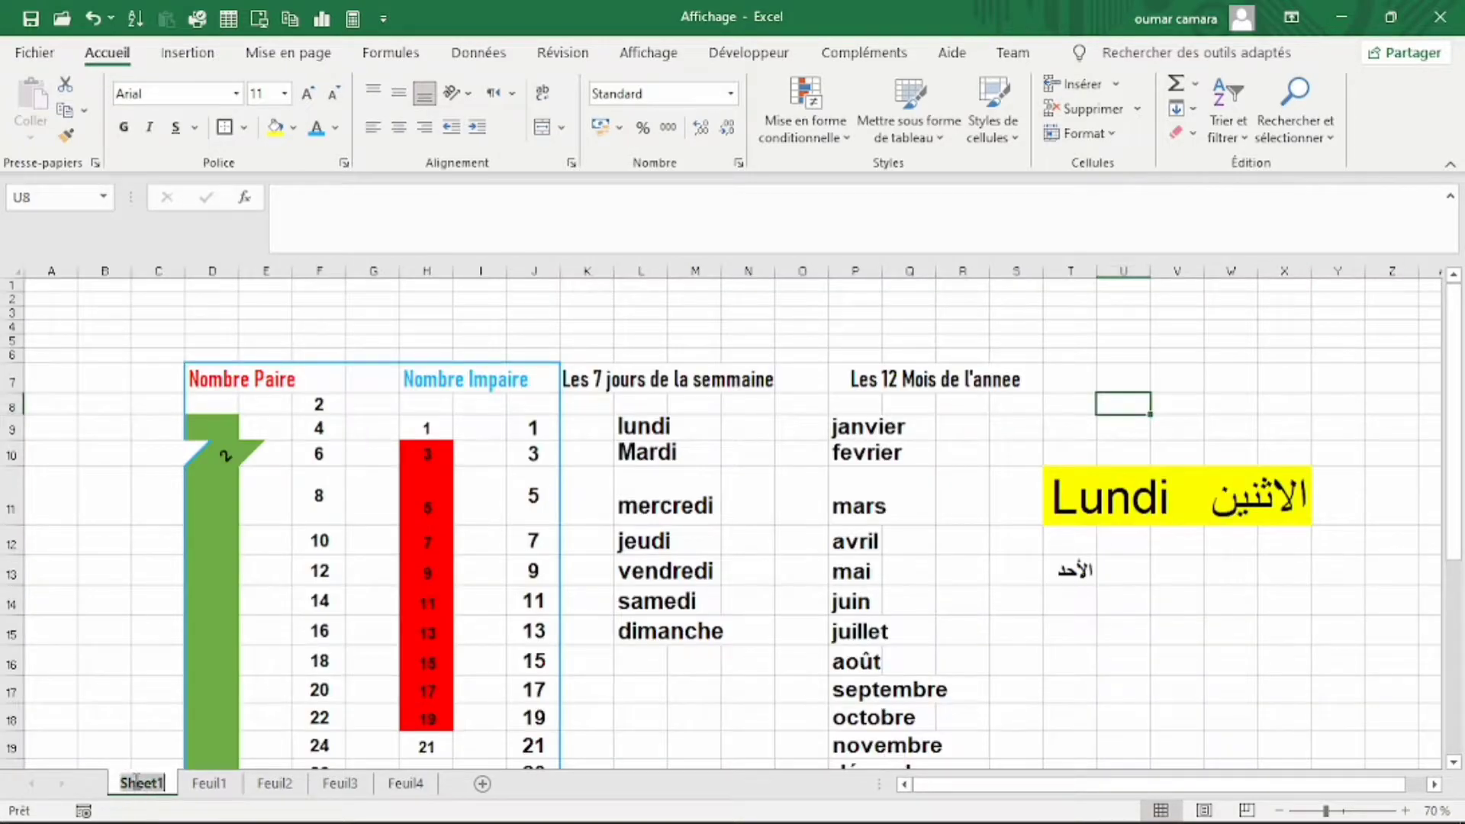
double_click(137, 780)
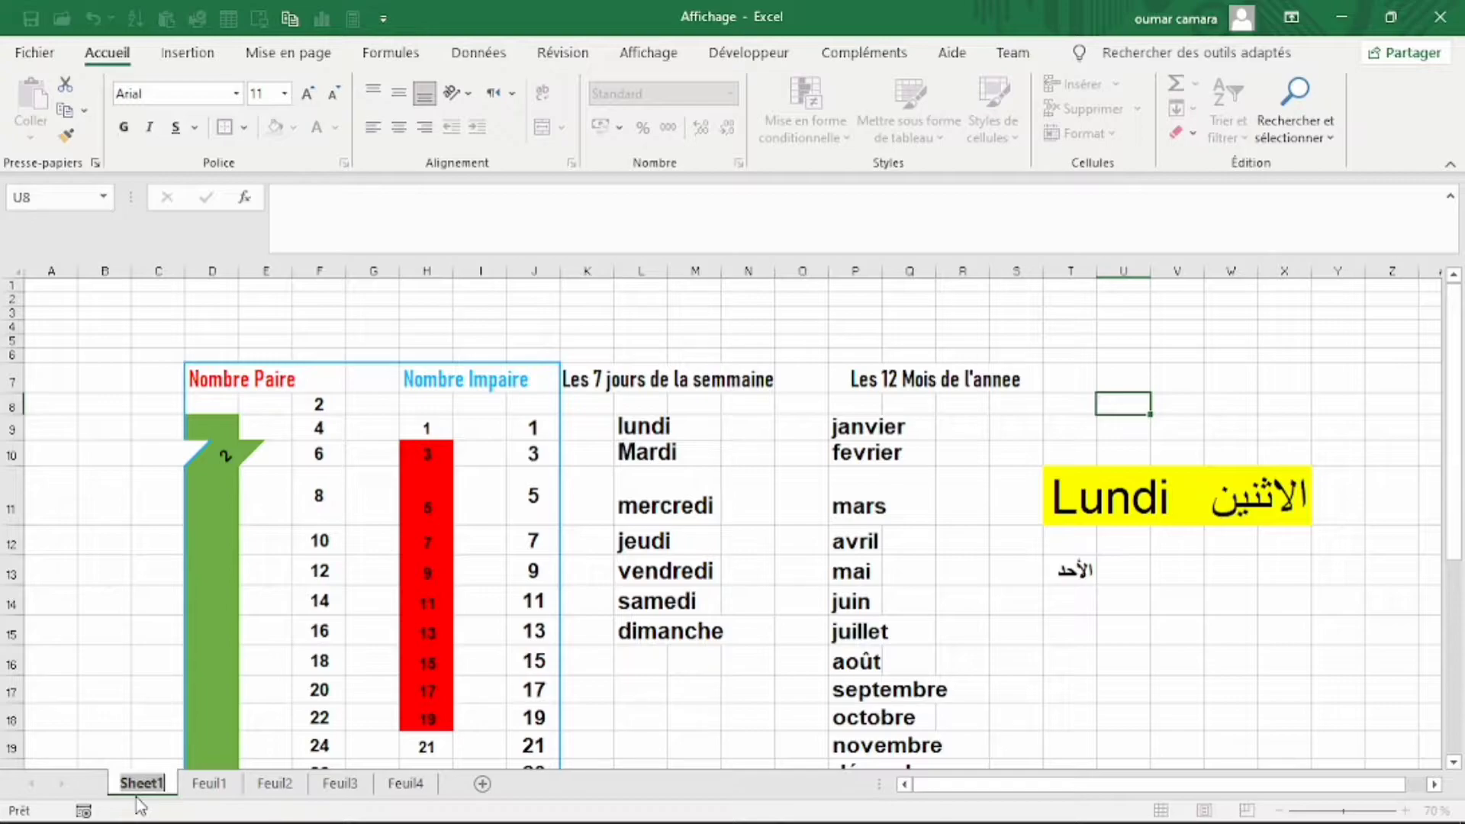
text(L)
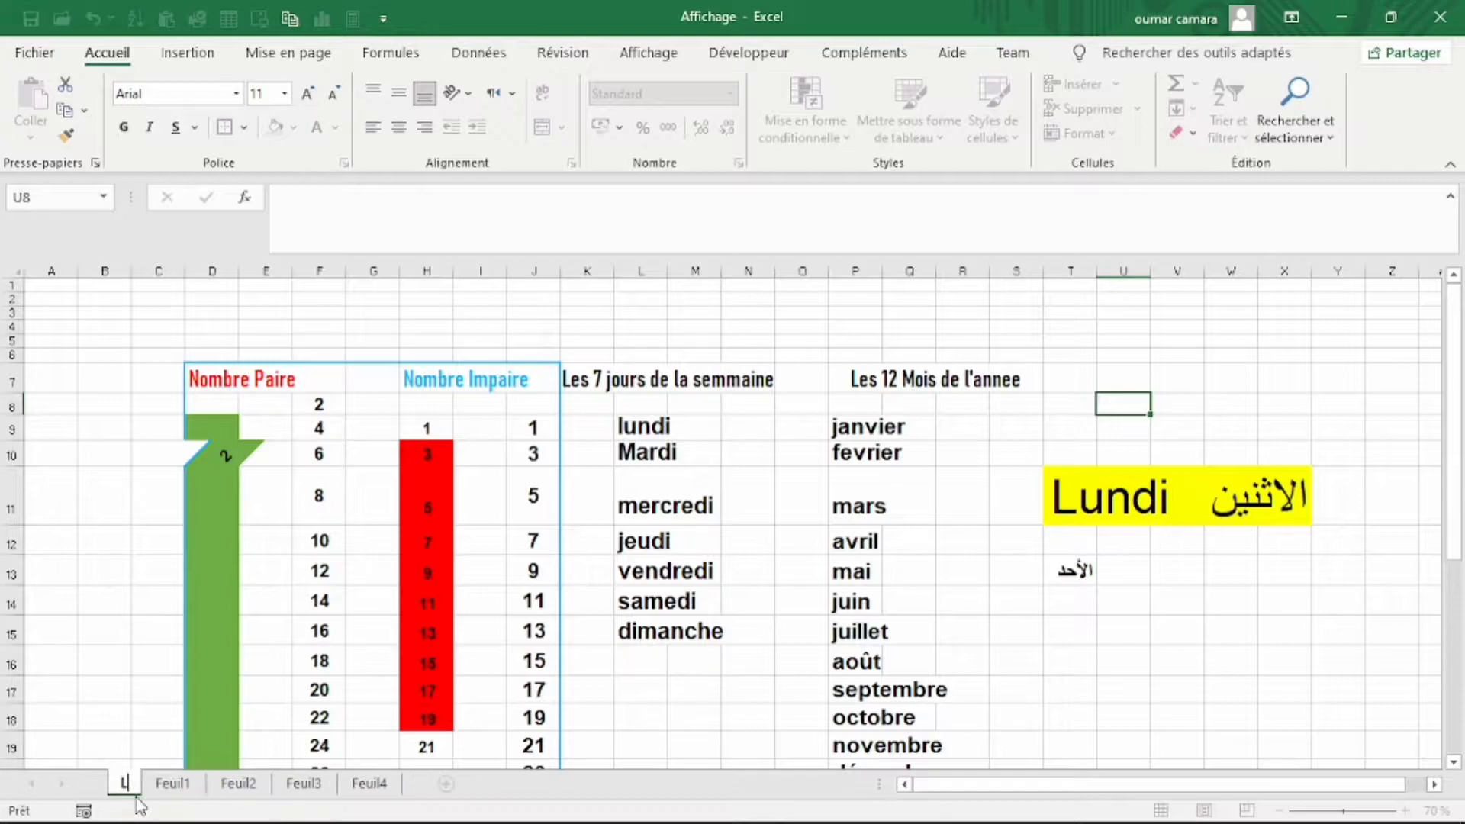
text(undi)
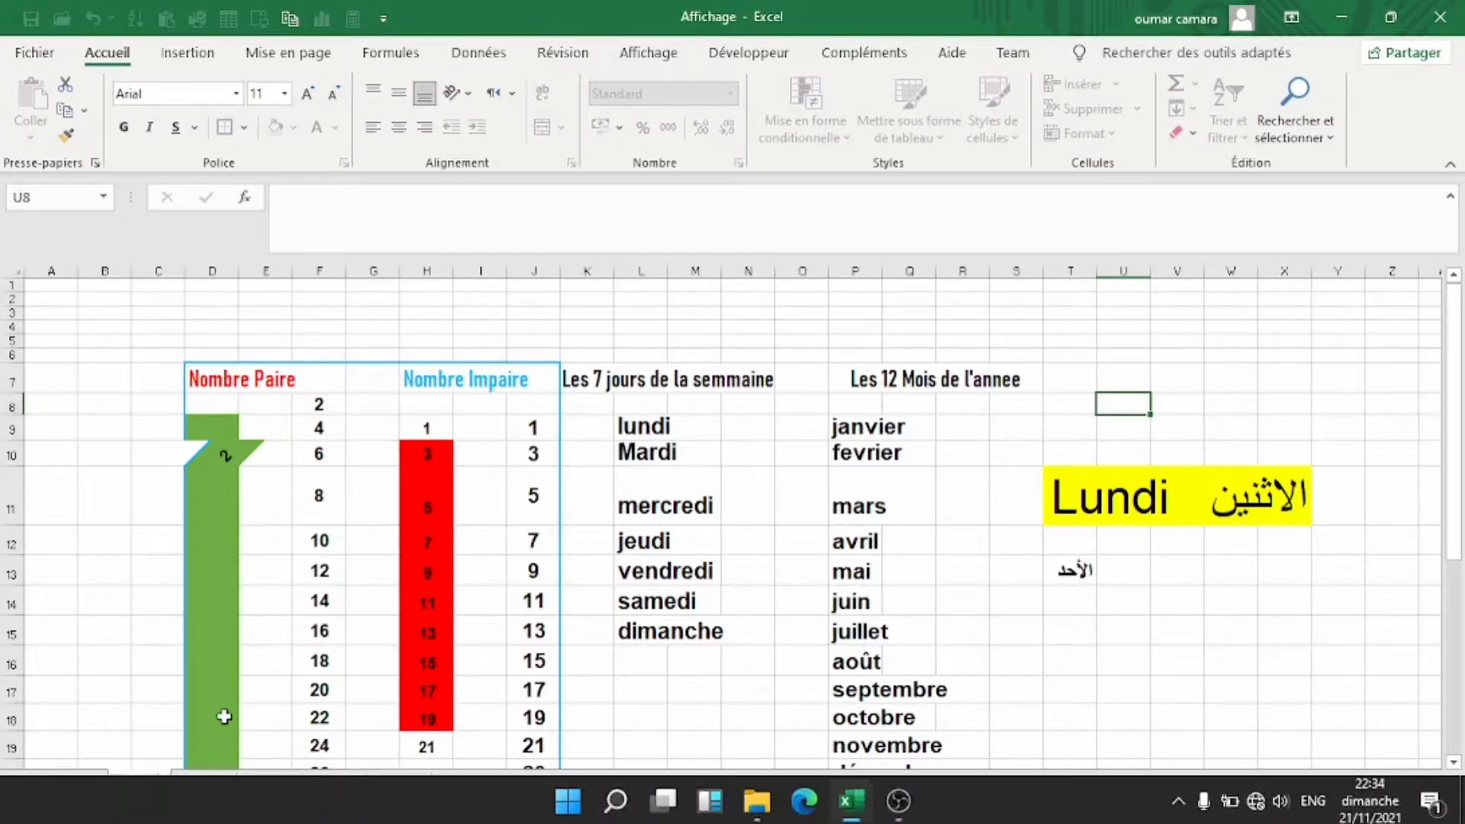
key(Return)
- Rename the Feuil1 sheet to 'Mardi'
click(215, 786)
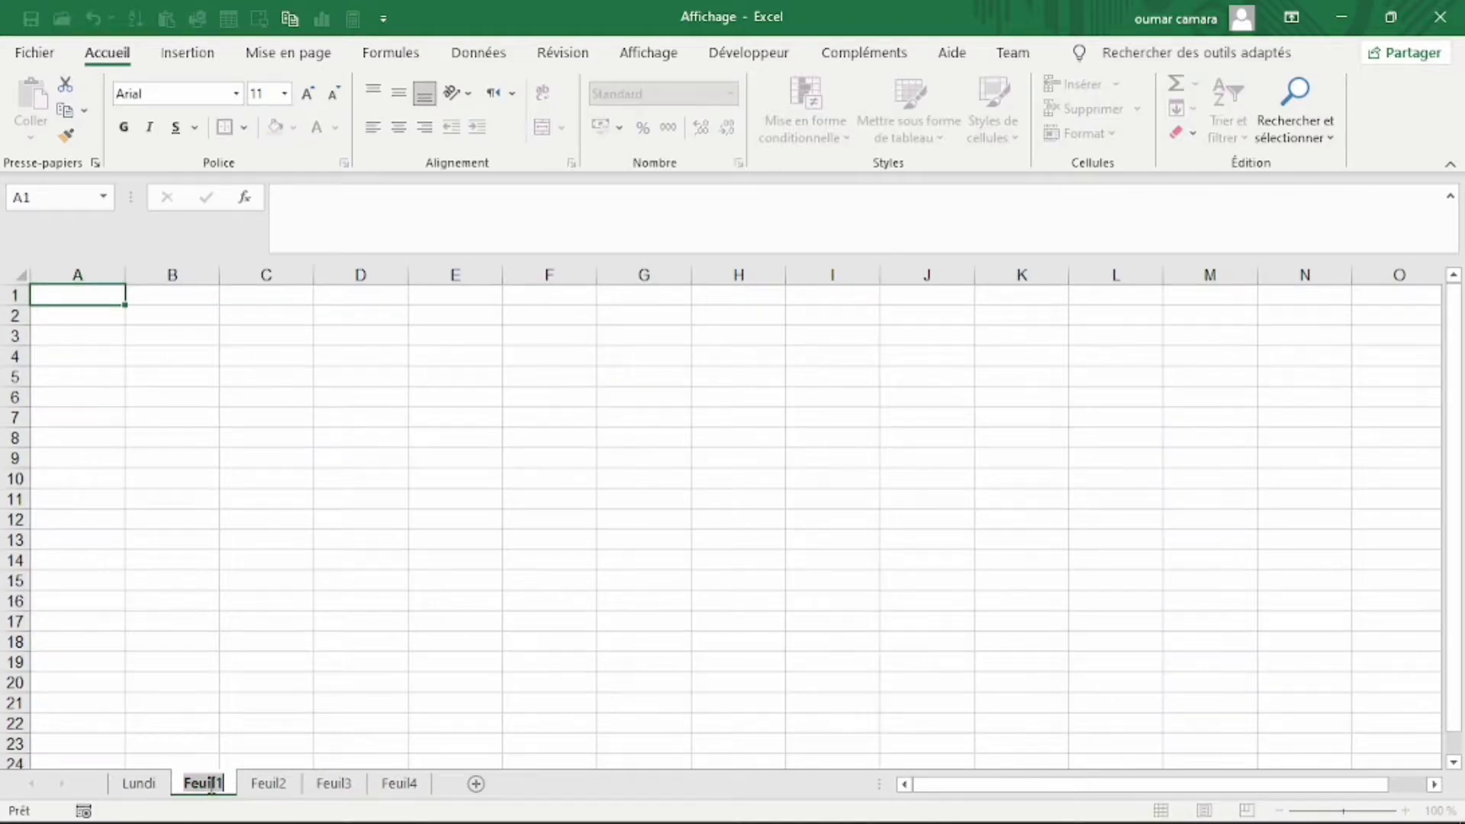
double_click(203, 784)
text(Ma)
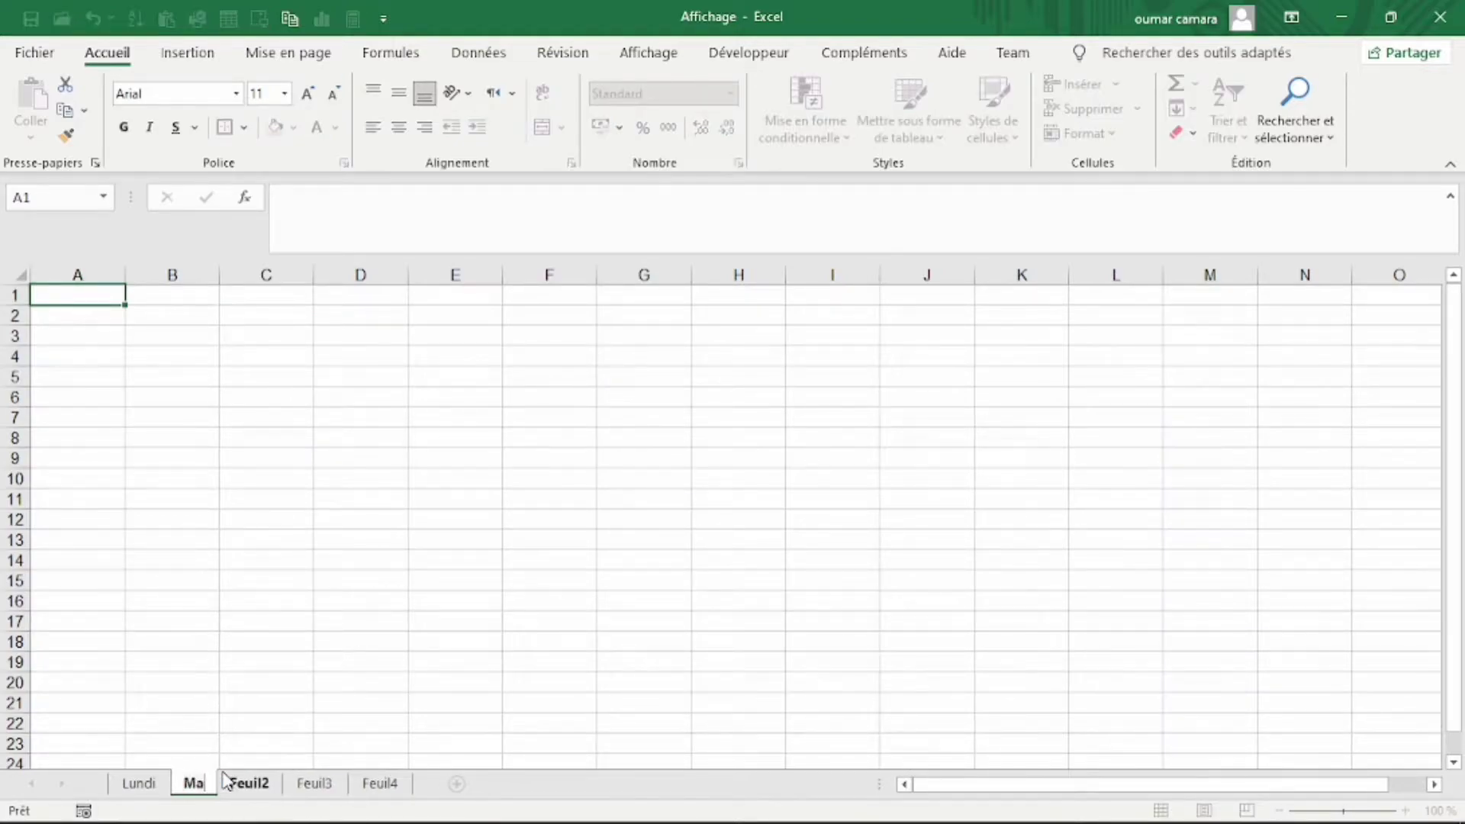
text(rdi)
key(Return)
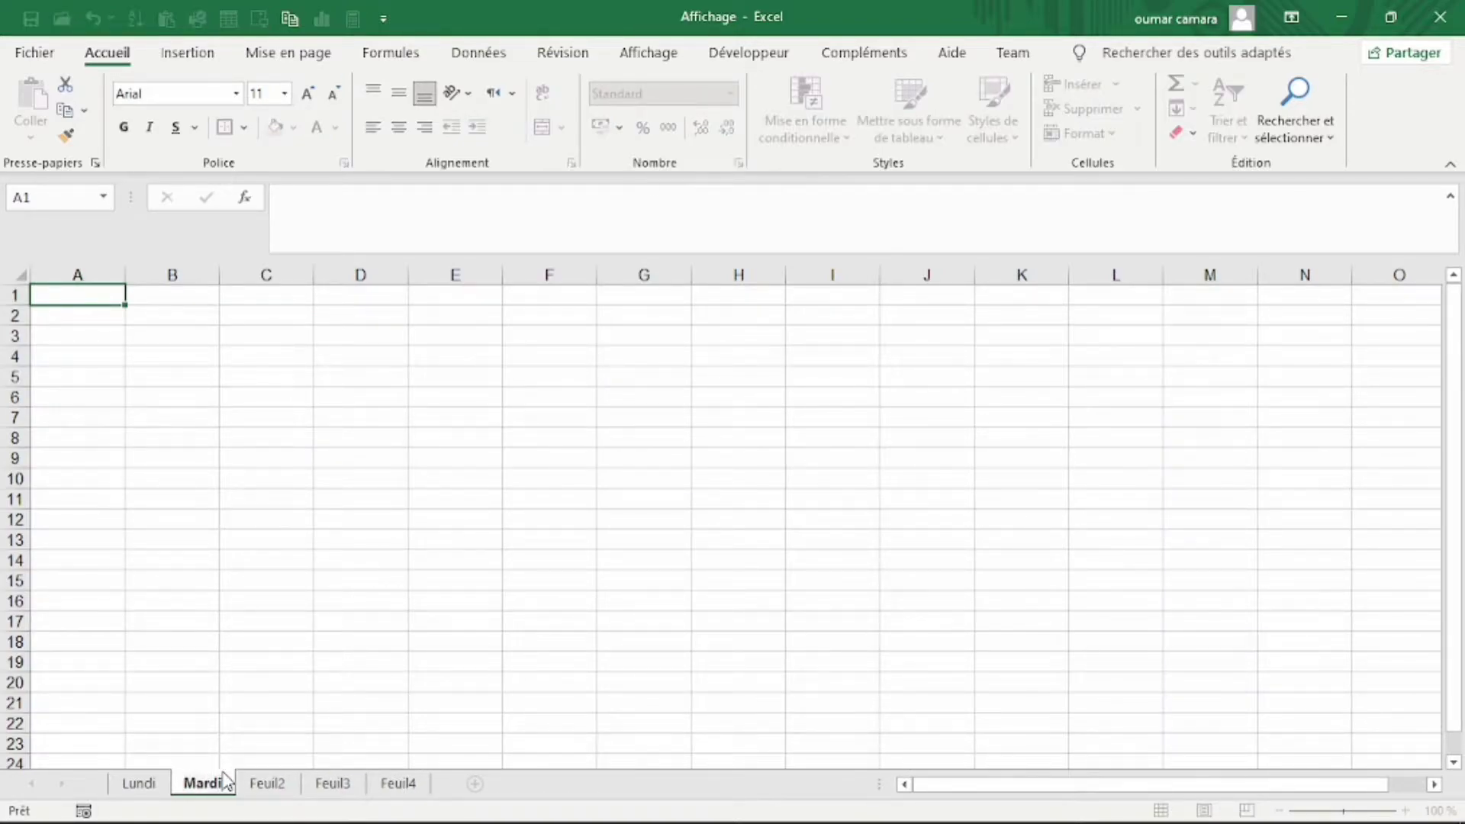
- Select C20 on Mardi, glance at Lundi, then step through the sheets to Feuil4
click(286, 690)
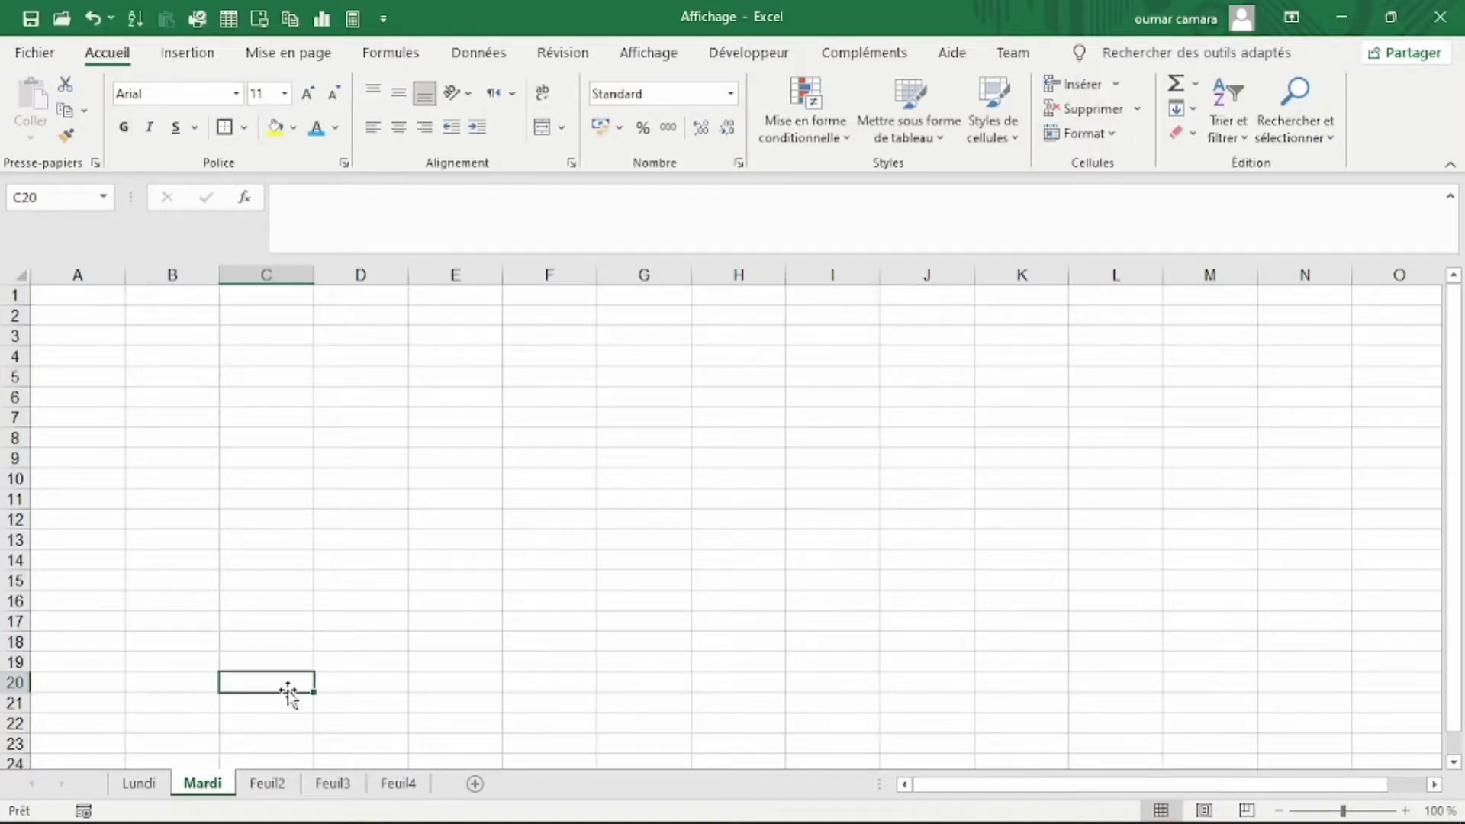
click(139, 783)
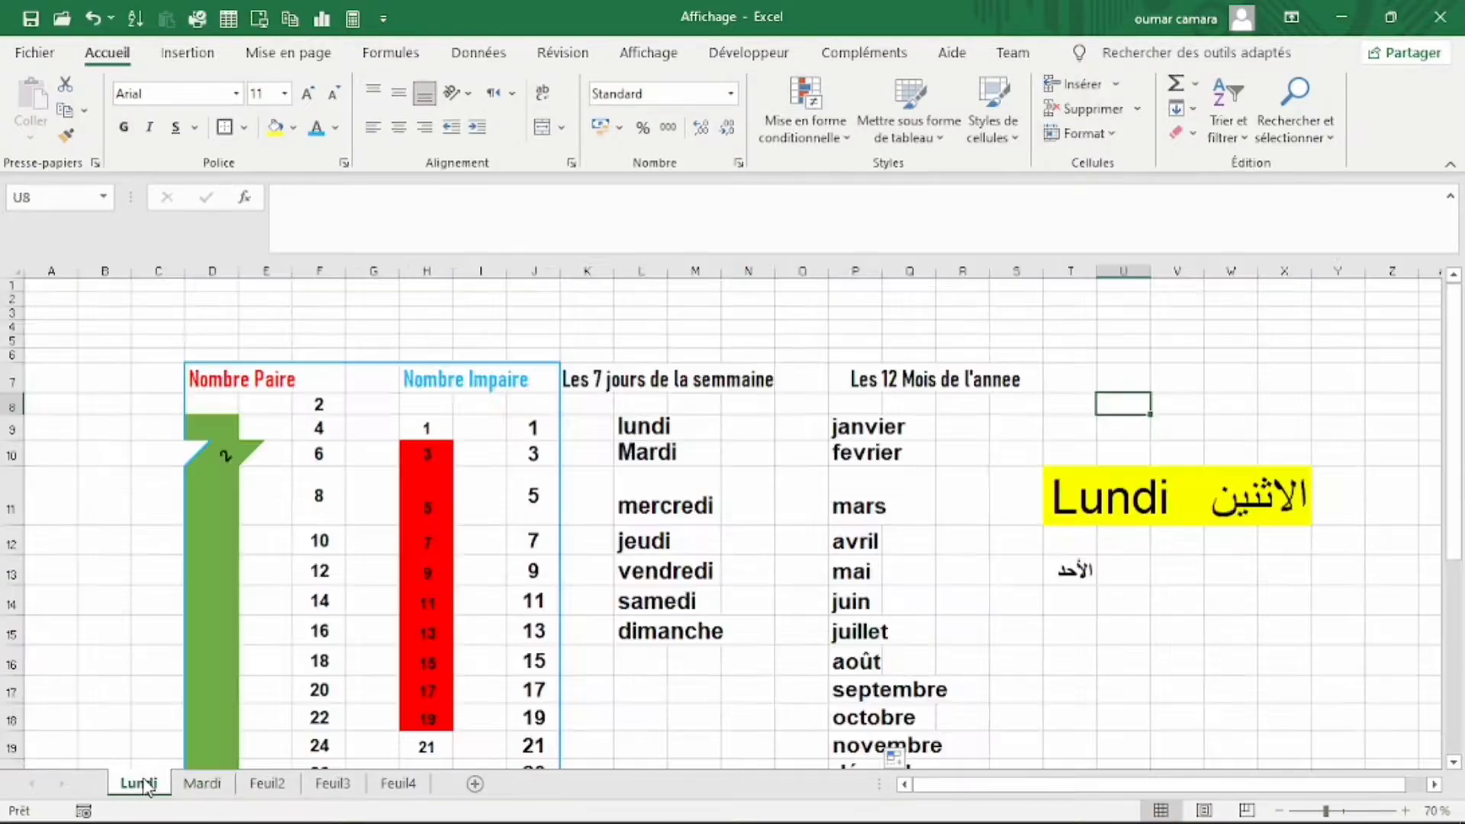
click(203, 784)
click(283, 786)
key(ctrl+Page_Down)
key(ctrl+Page_Down)
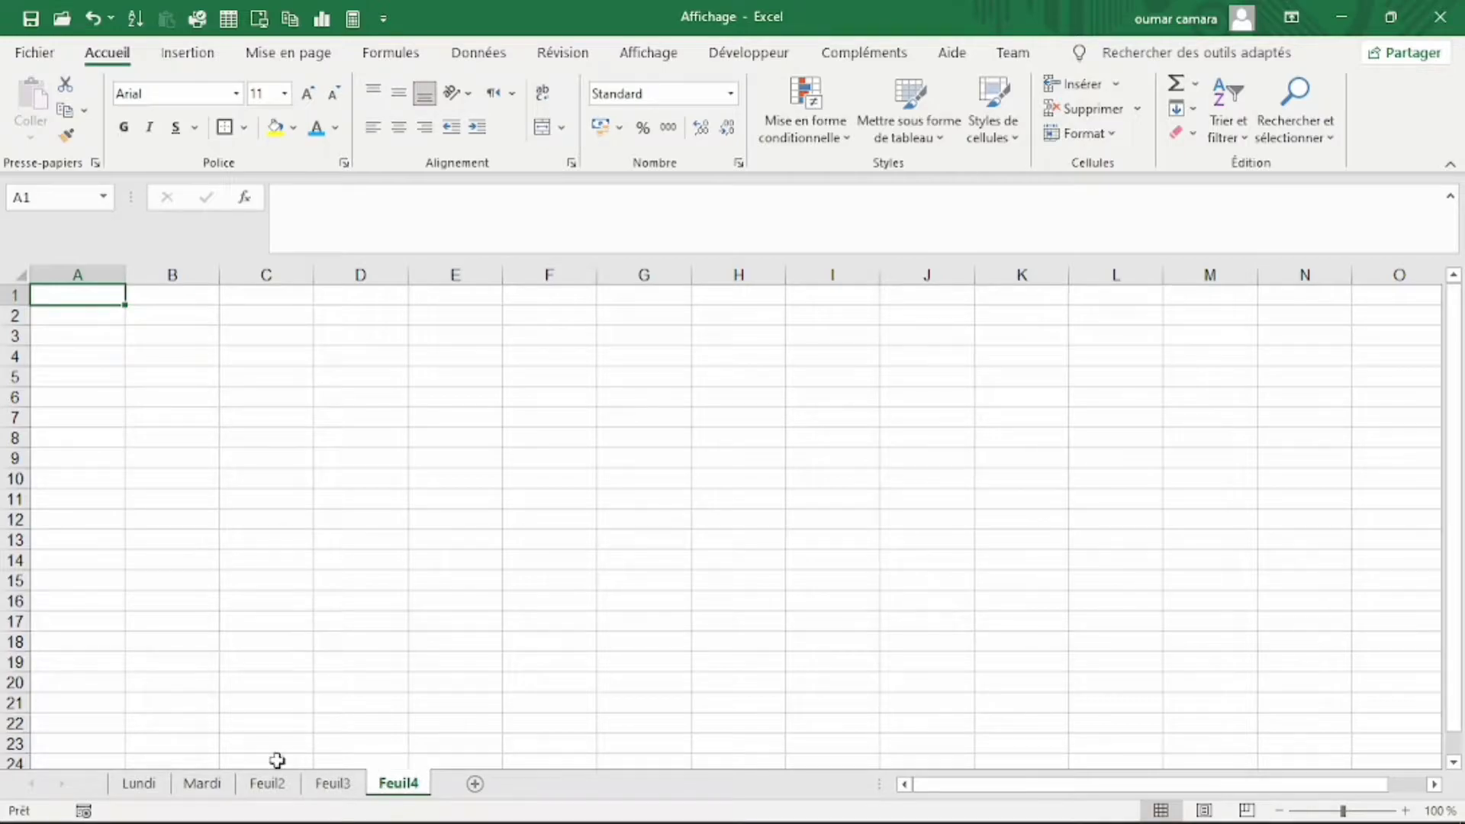
- Drag the Feuil2 sheet to the front, before Lundi
click(139, 786)
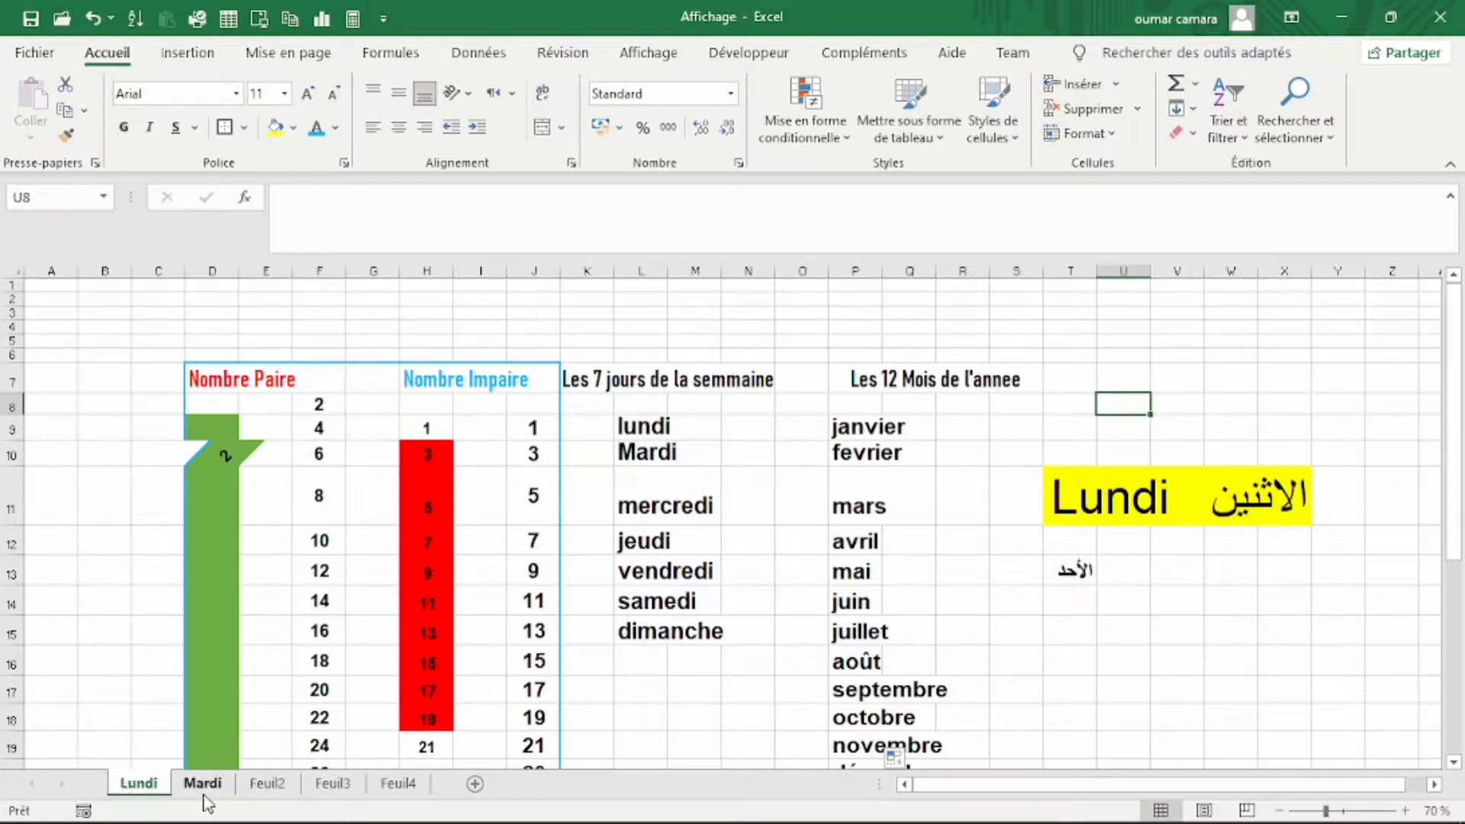
click(269, 784)
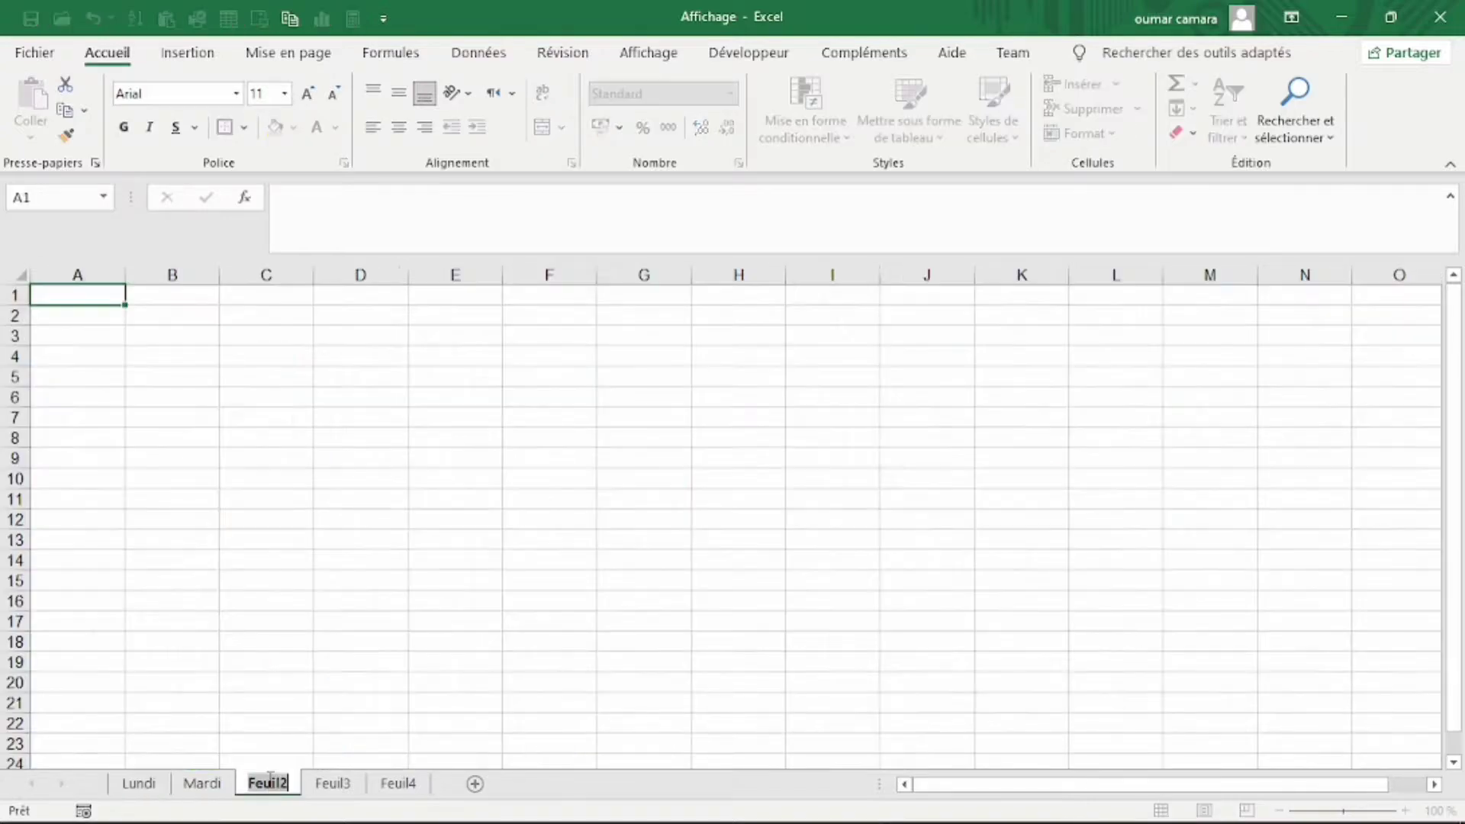
click(140, 784)
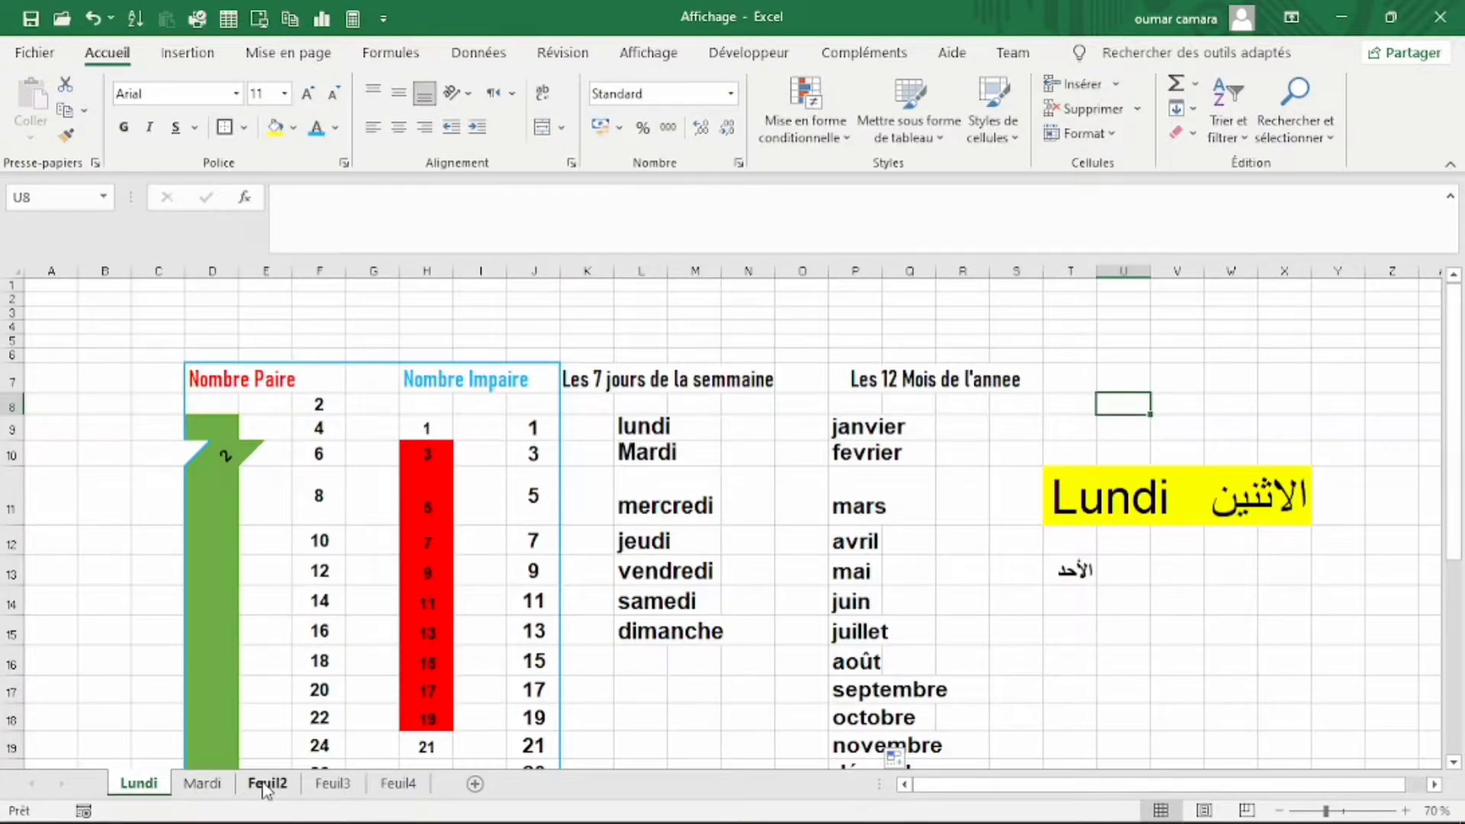
drag(267, 784, 140, 786)
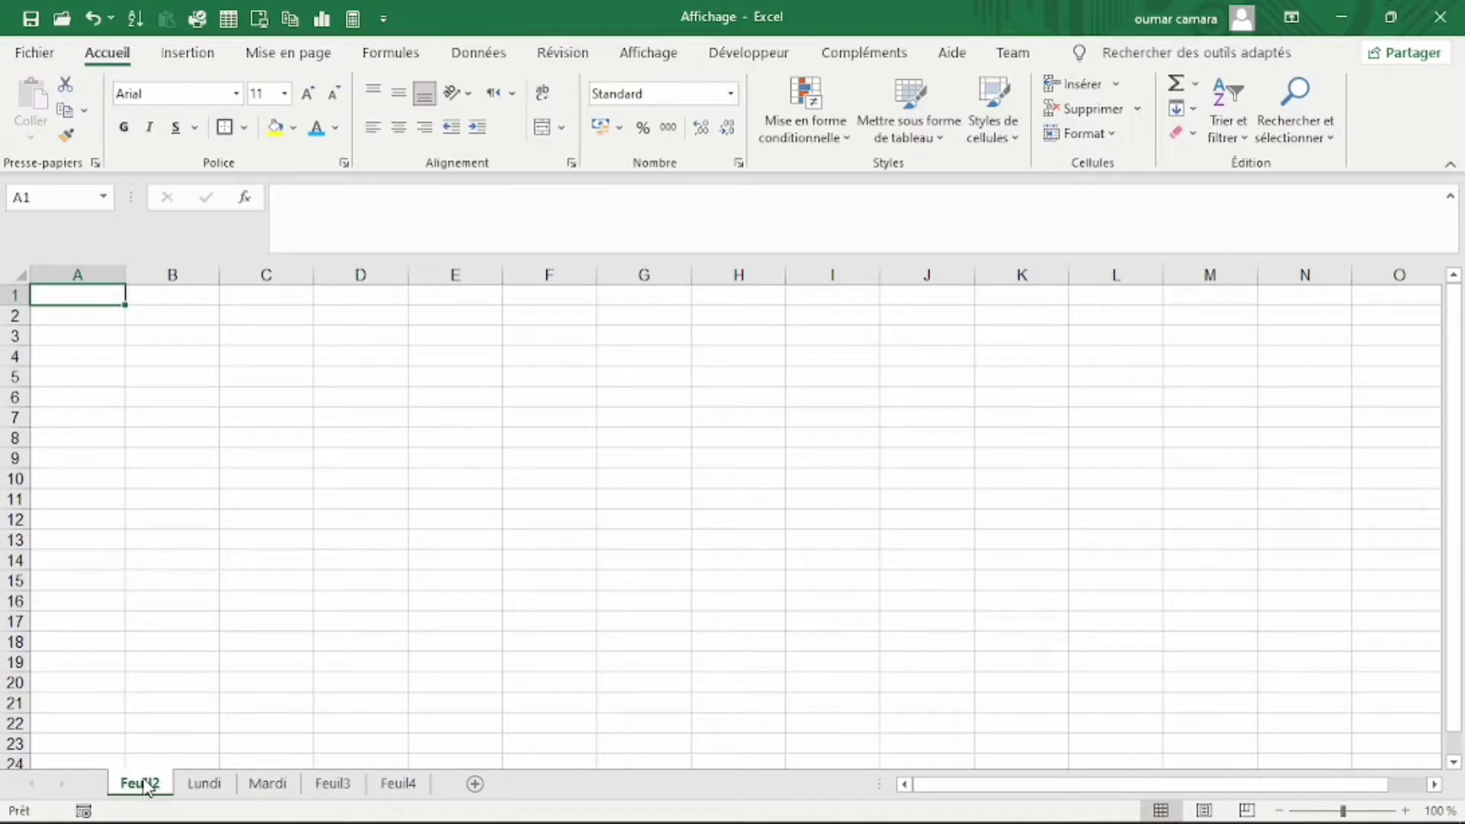
- Drag Feuil2 back between Mardi and Feuil3 and display it
drag(136, 788, 280, 790)
drag(280, 790, 339, 791)
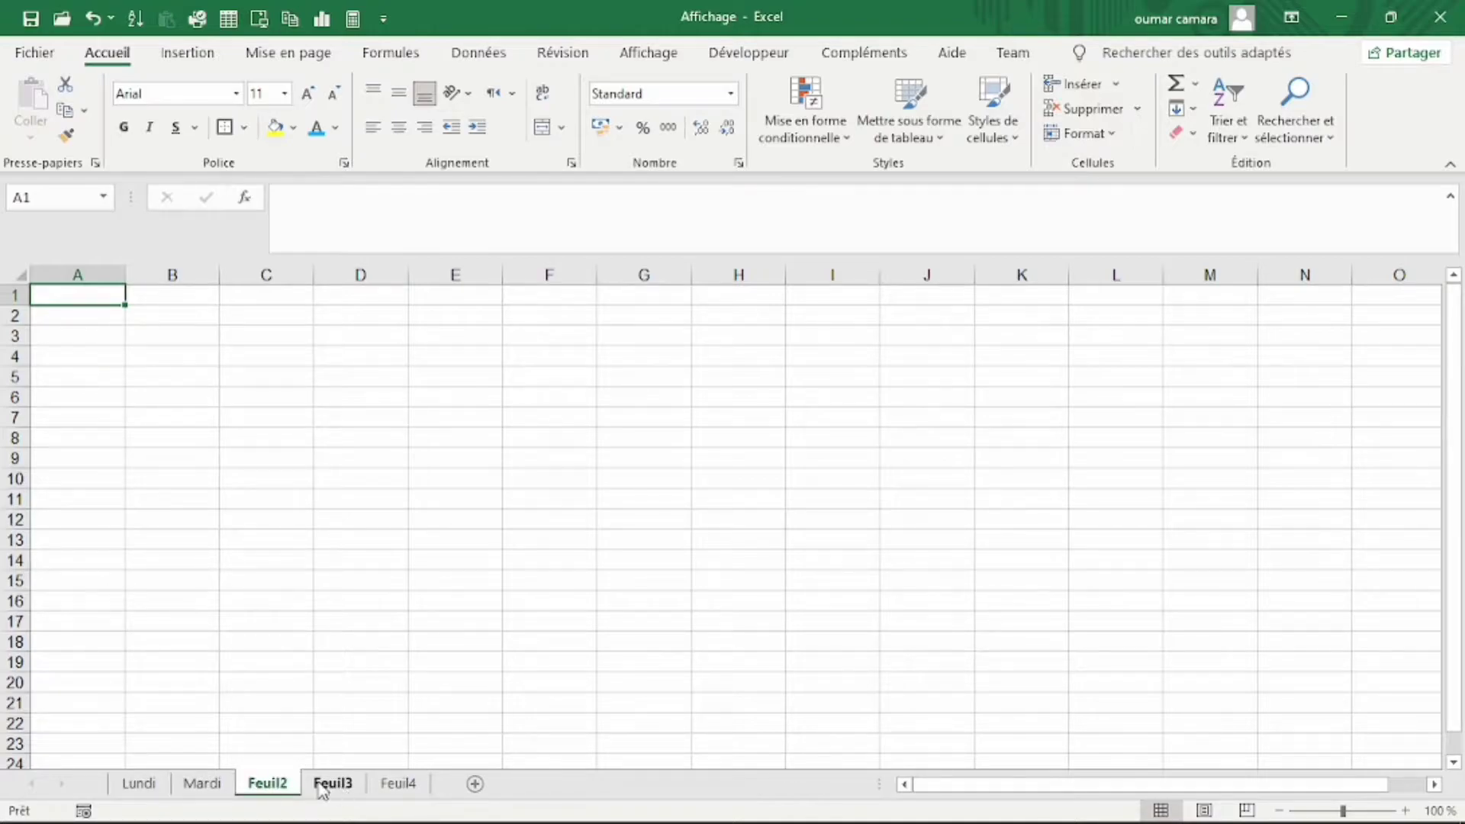
key(ctrl+Page_Up)
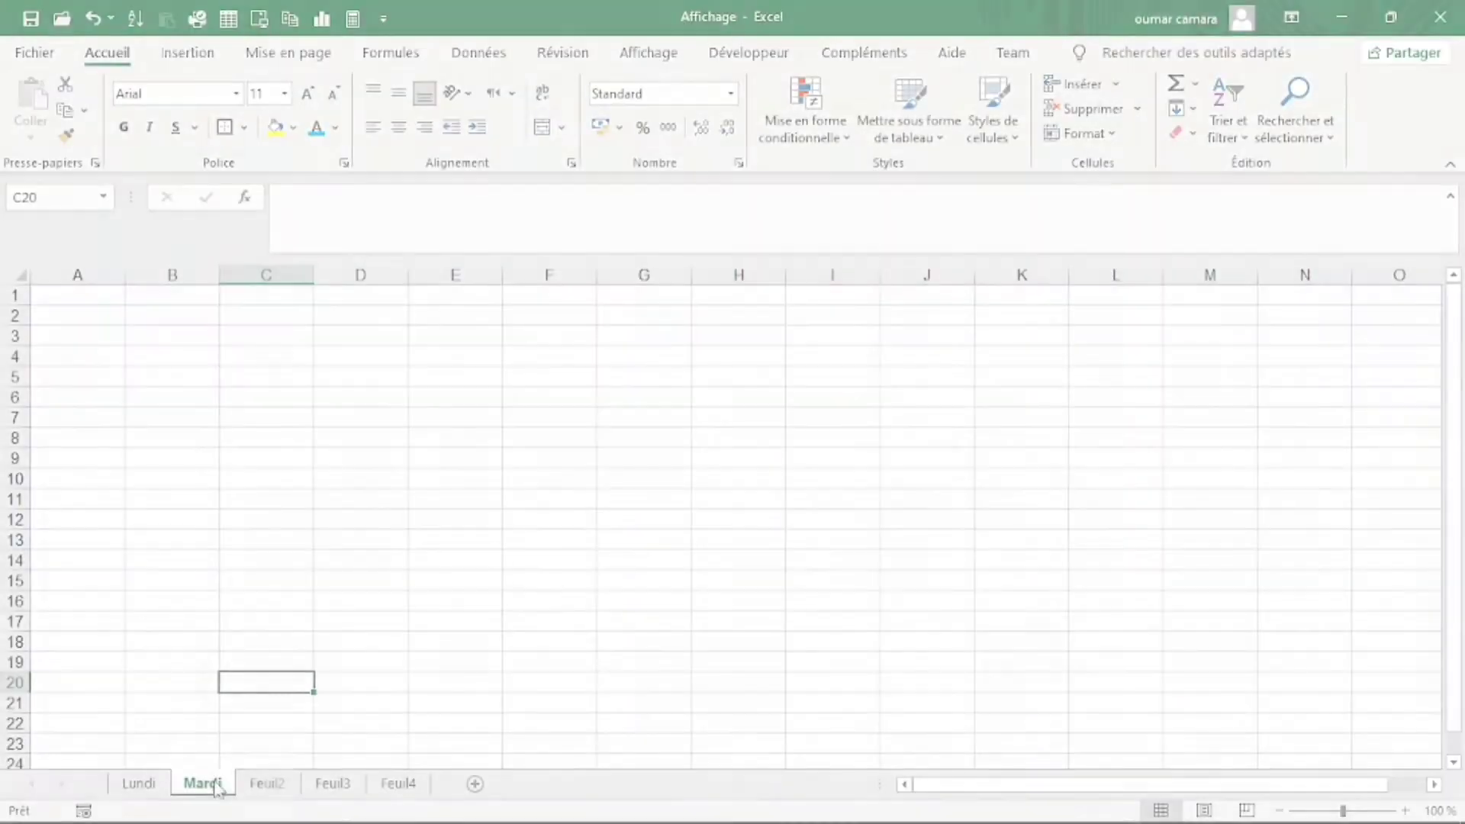
click(272, 784)
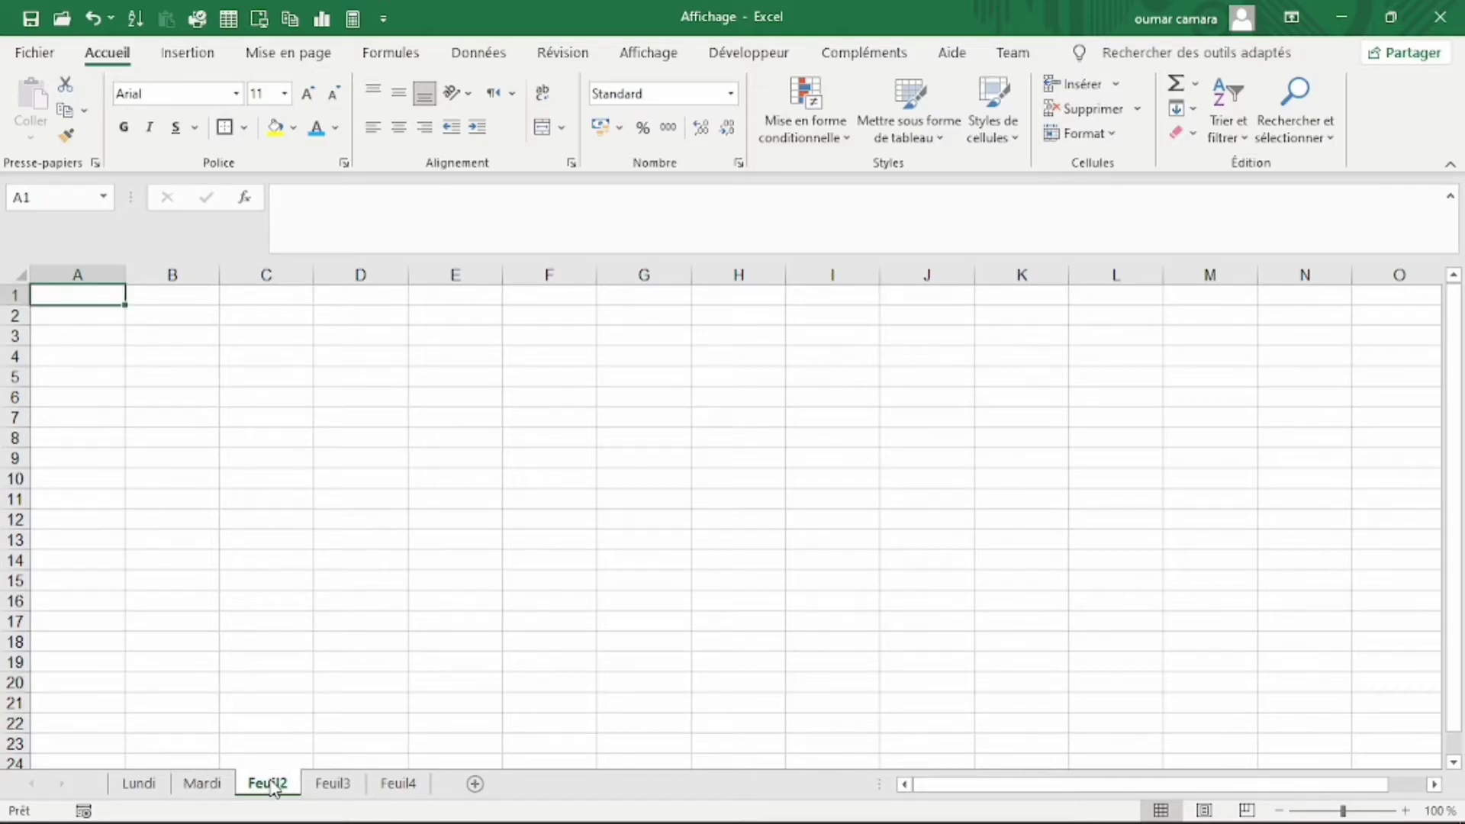
- Delete the Feuil2 and Feuil4 sheets, leaving Lundi, Mardi and Feuil3
right_click(273, 788)
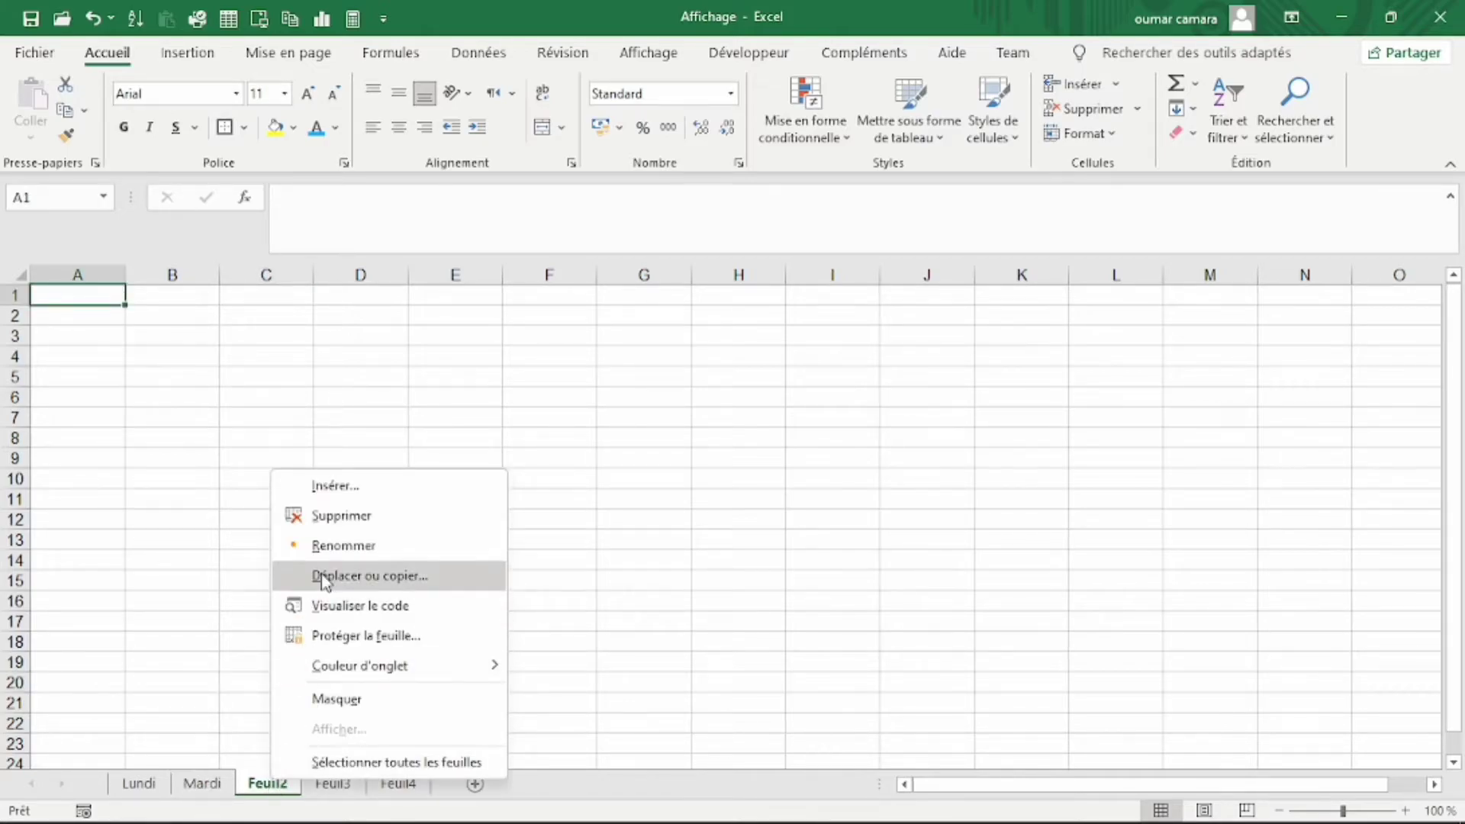
click(341, 517)
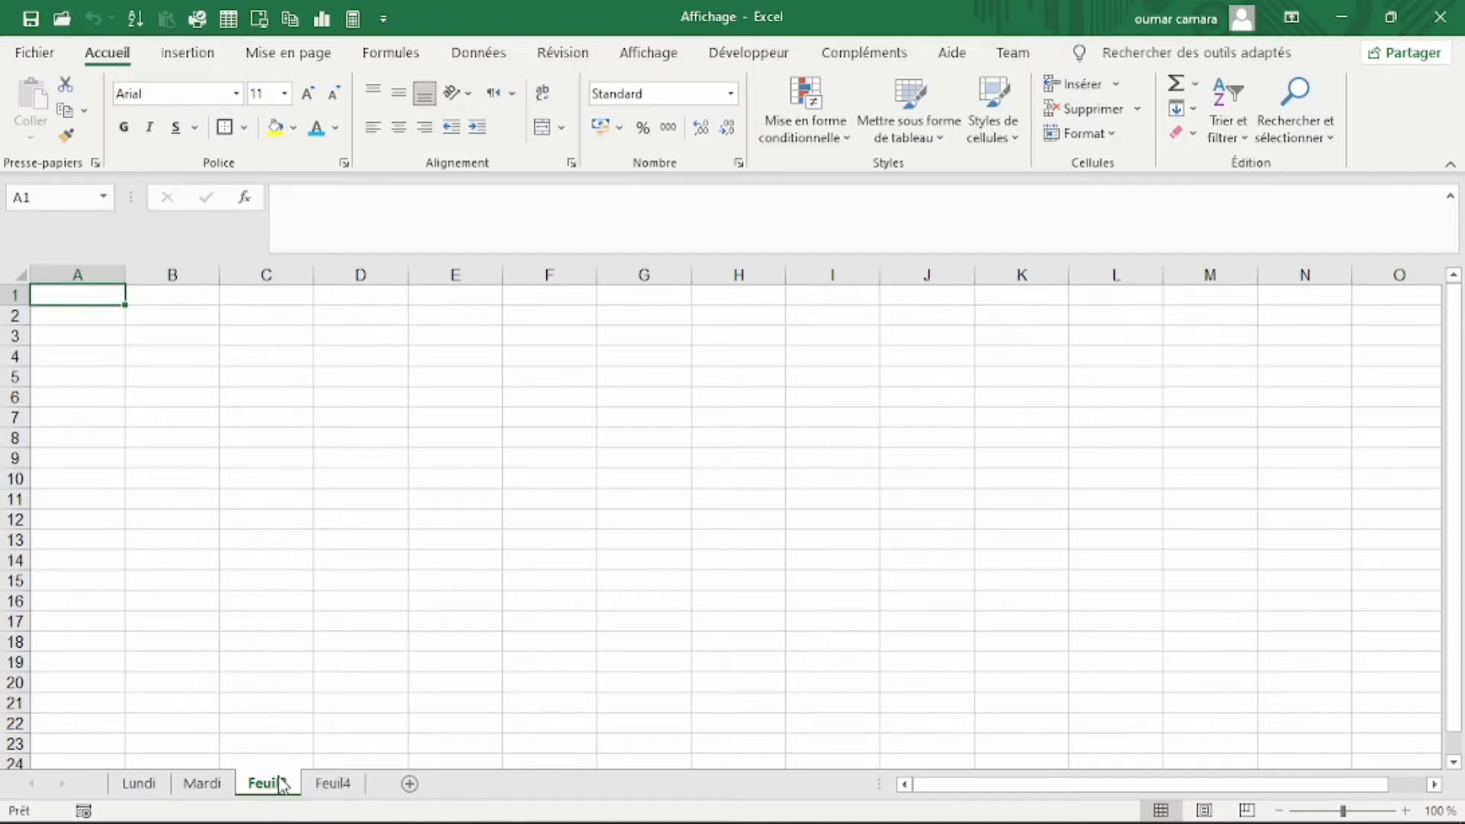
click(344, 788)
right_click(344, 789)
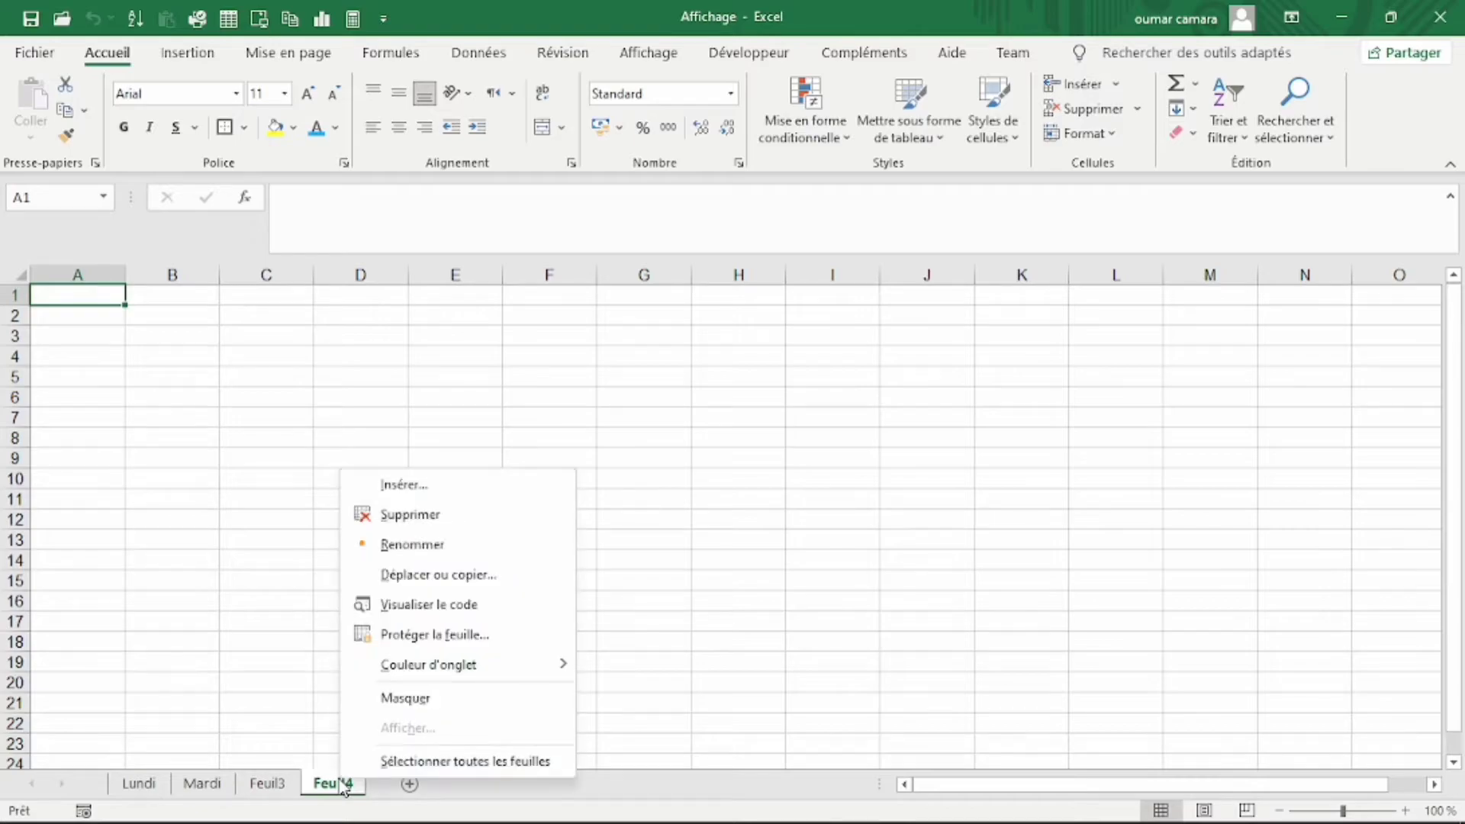
click(415, 525)
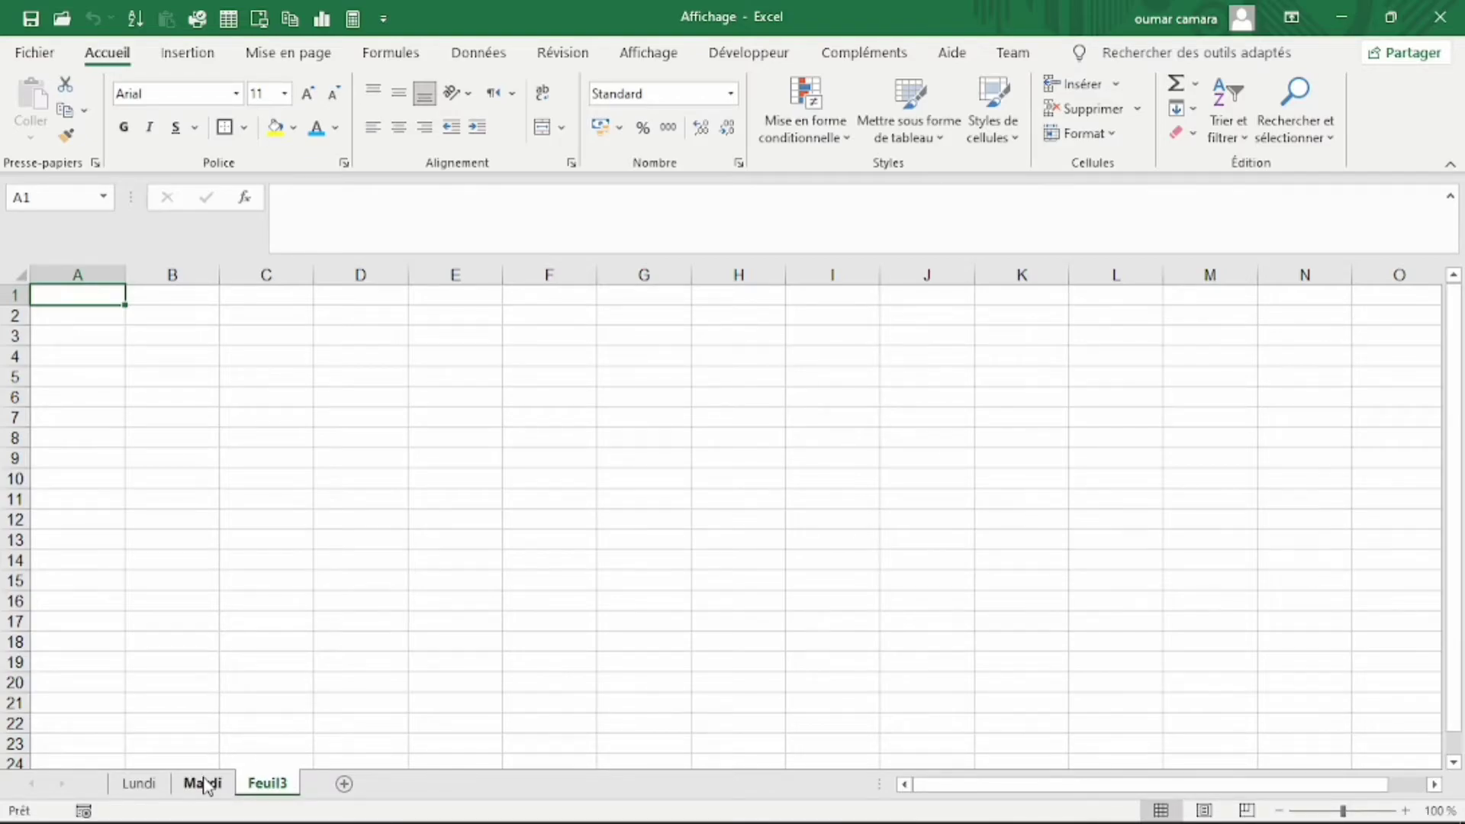
- Move the Mardi sheet before Lundi using Move or Copy
right_click(207, 787)
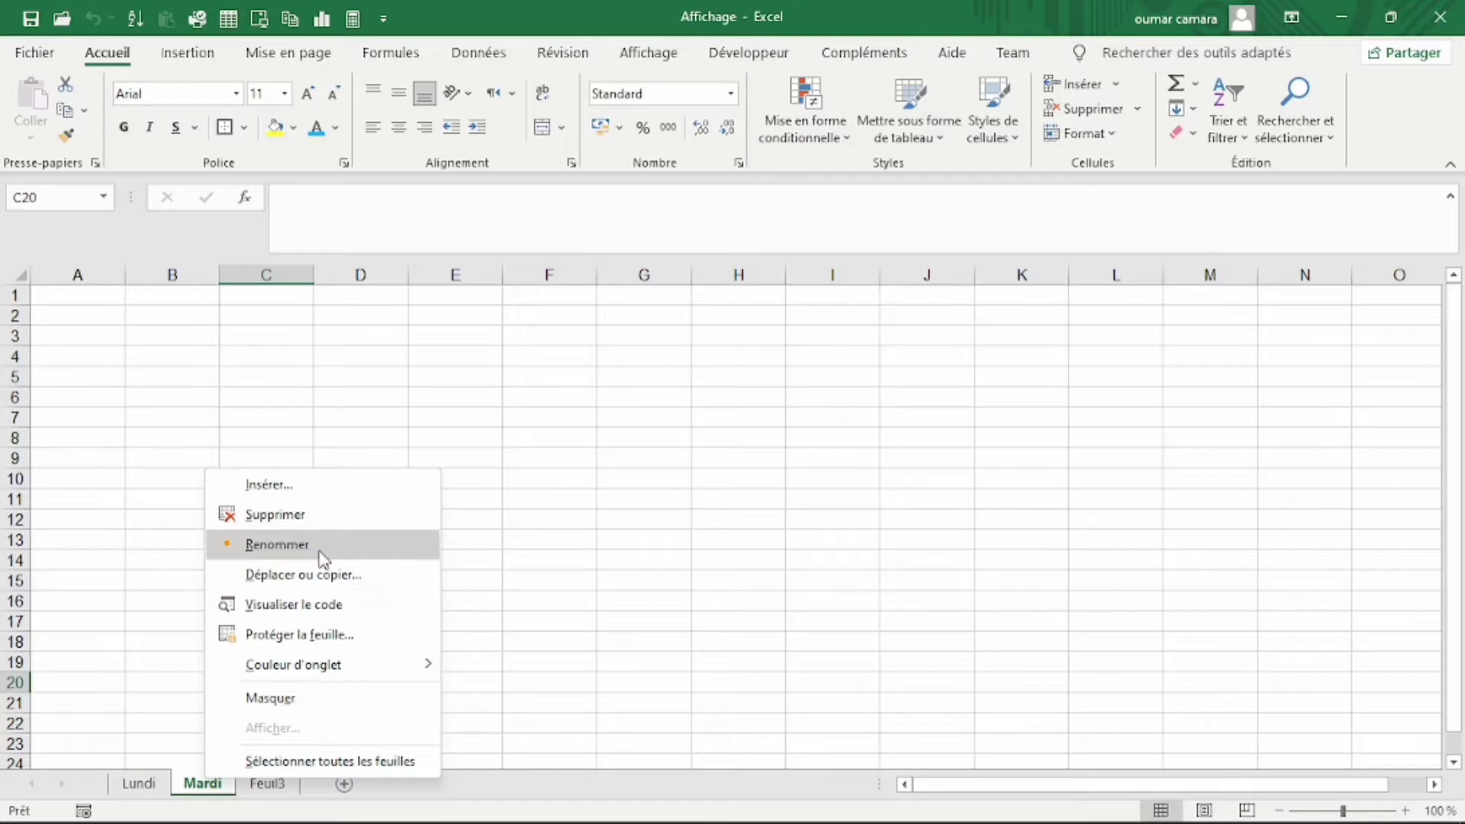
click(281, 578)
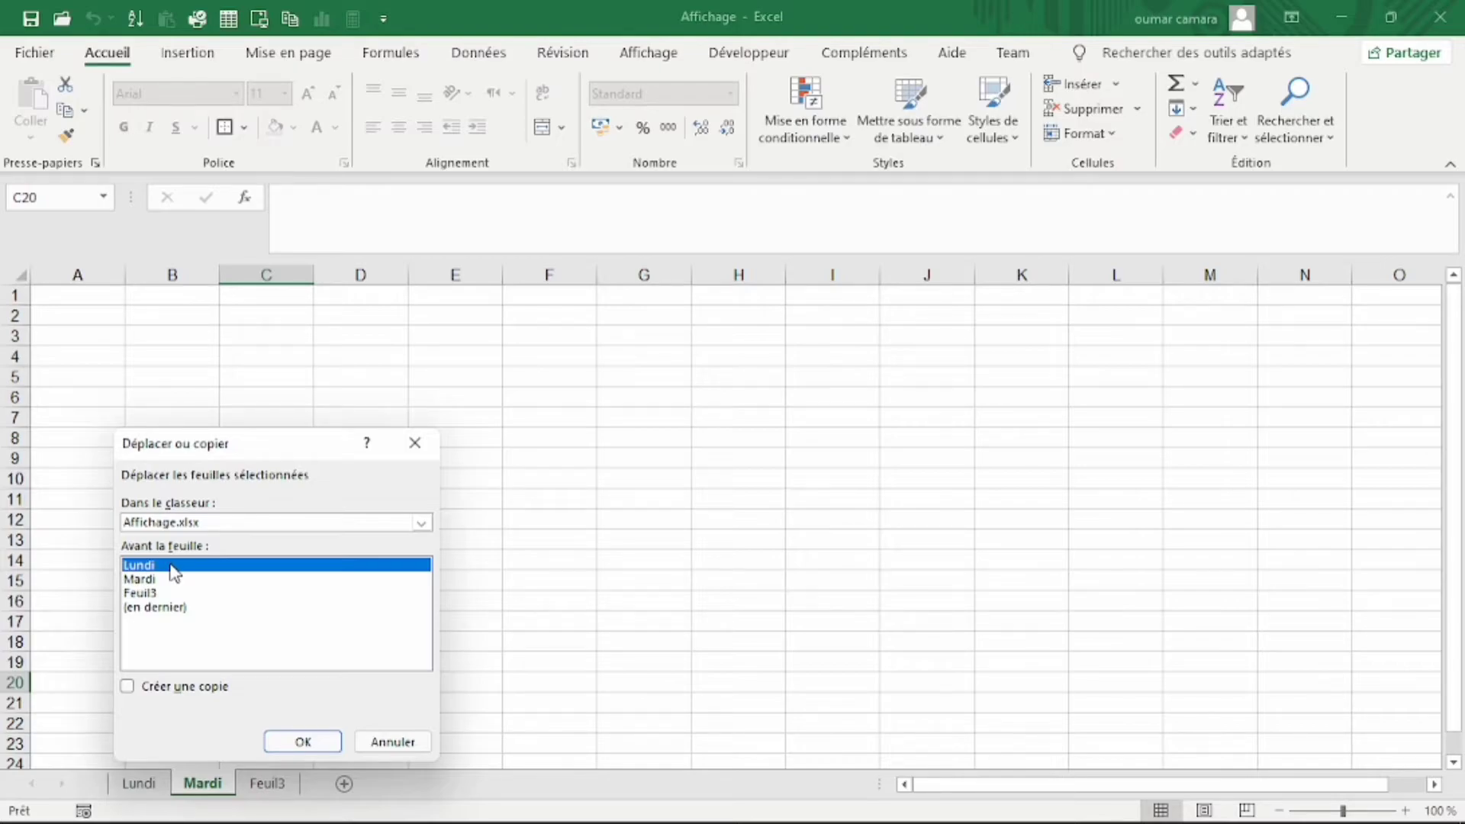
click(297, 742)
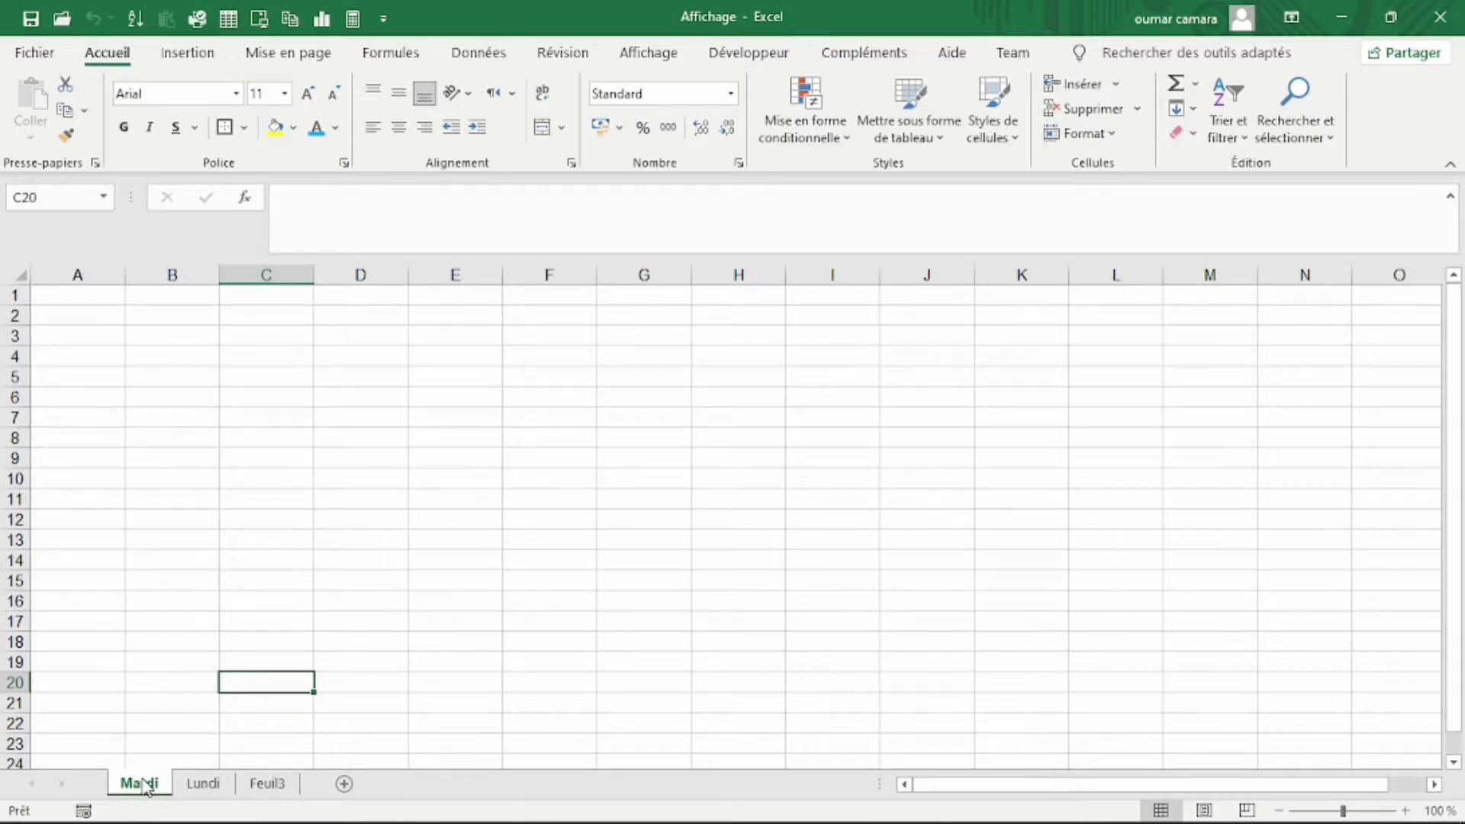
- Select cells C13 and C6, then switch to the Lundi sheet and scroll down
click(293, 537)
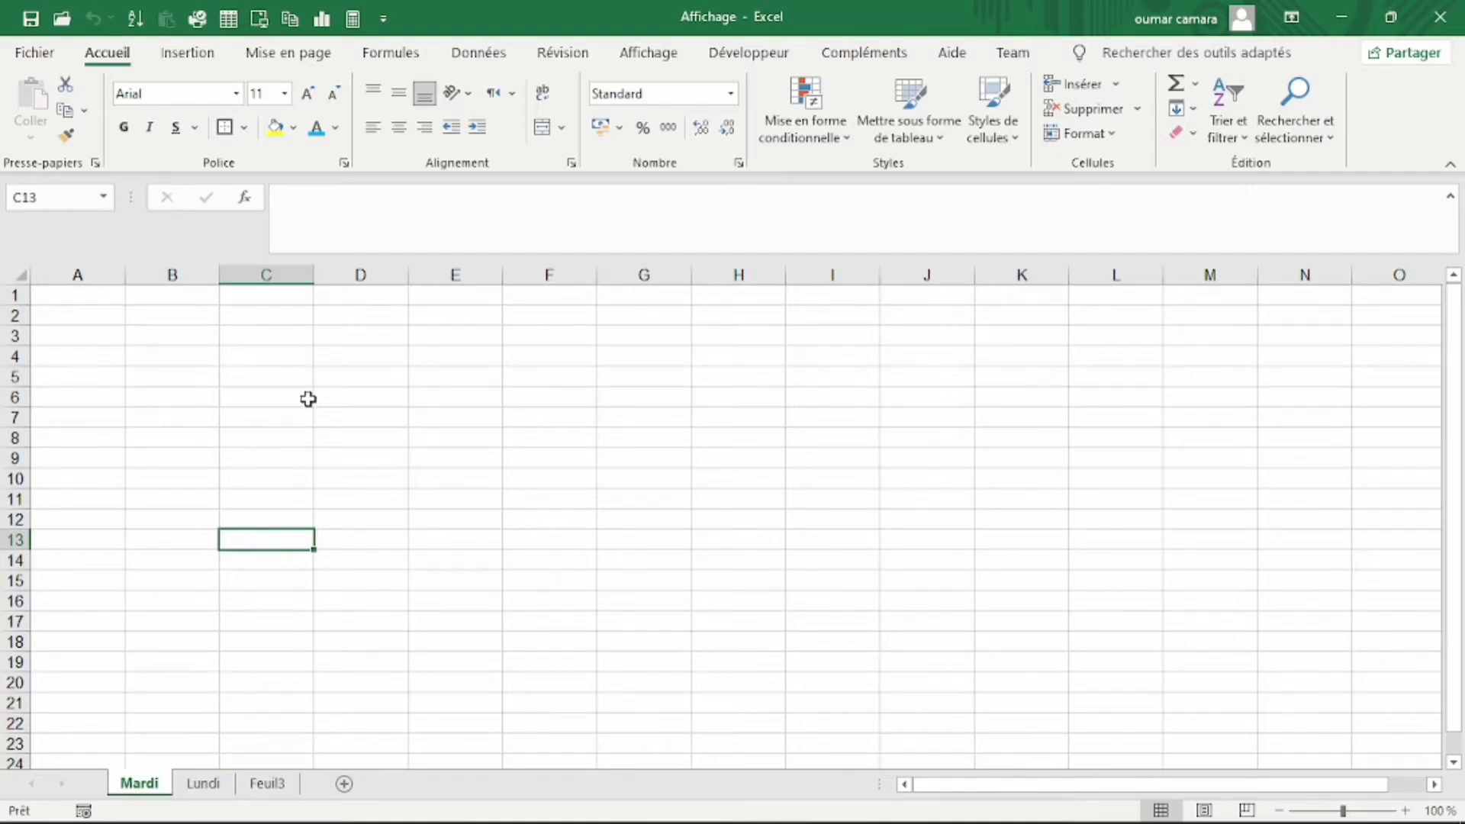
click(273, 390)
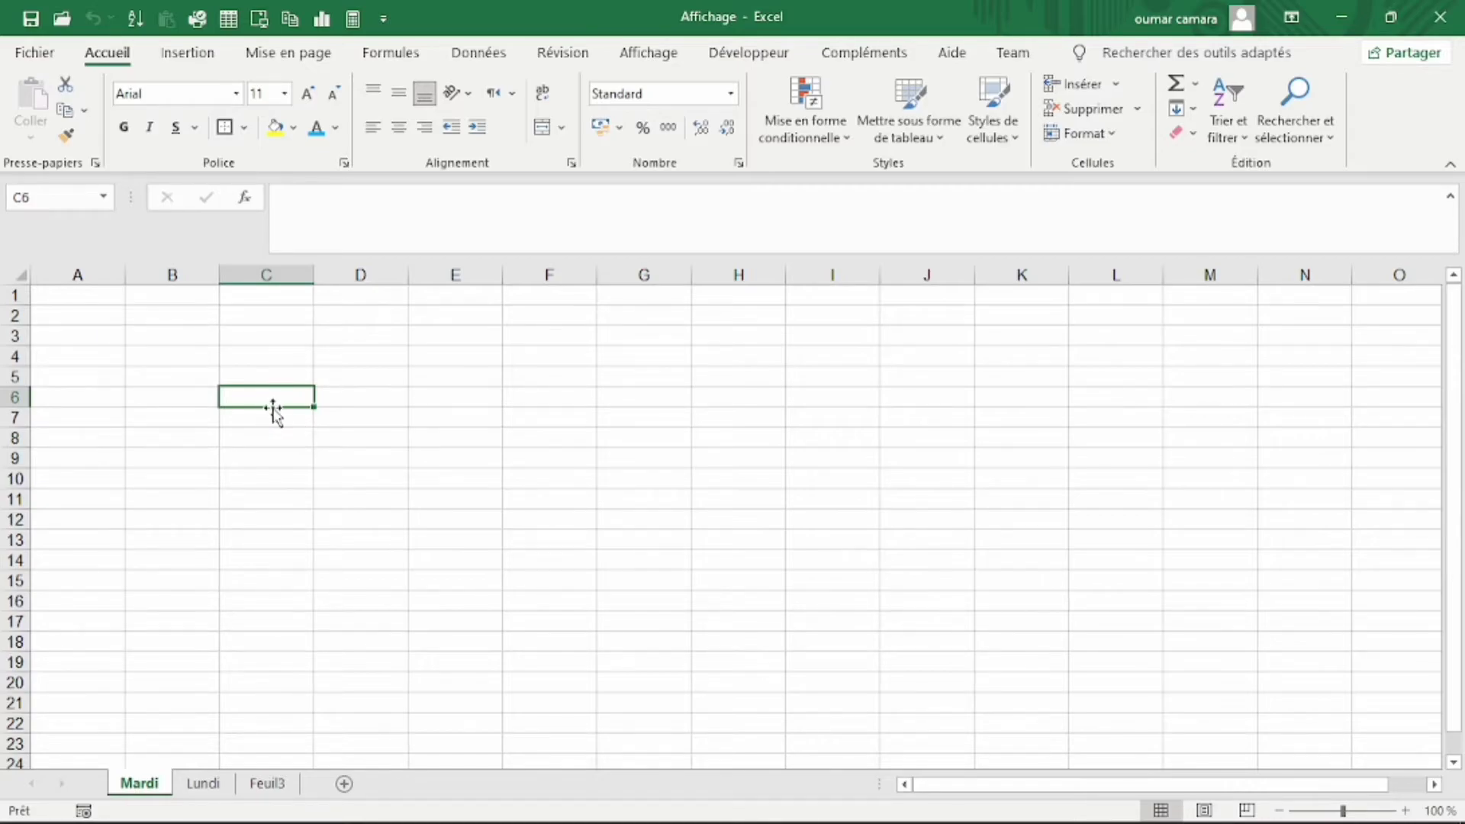
click(204, 786)
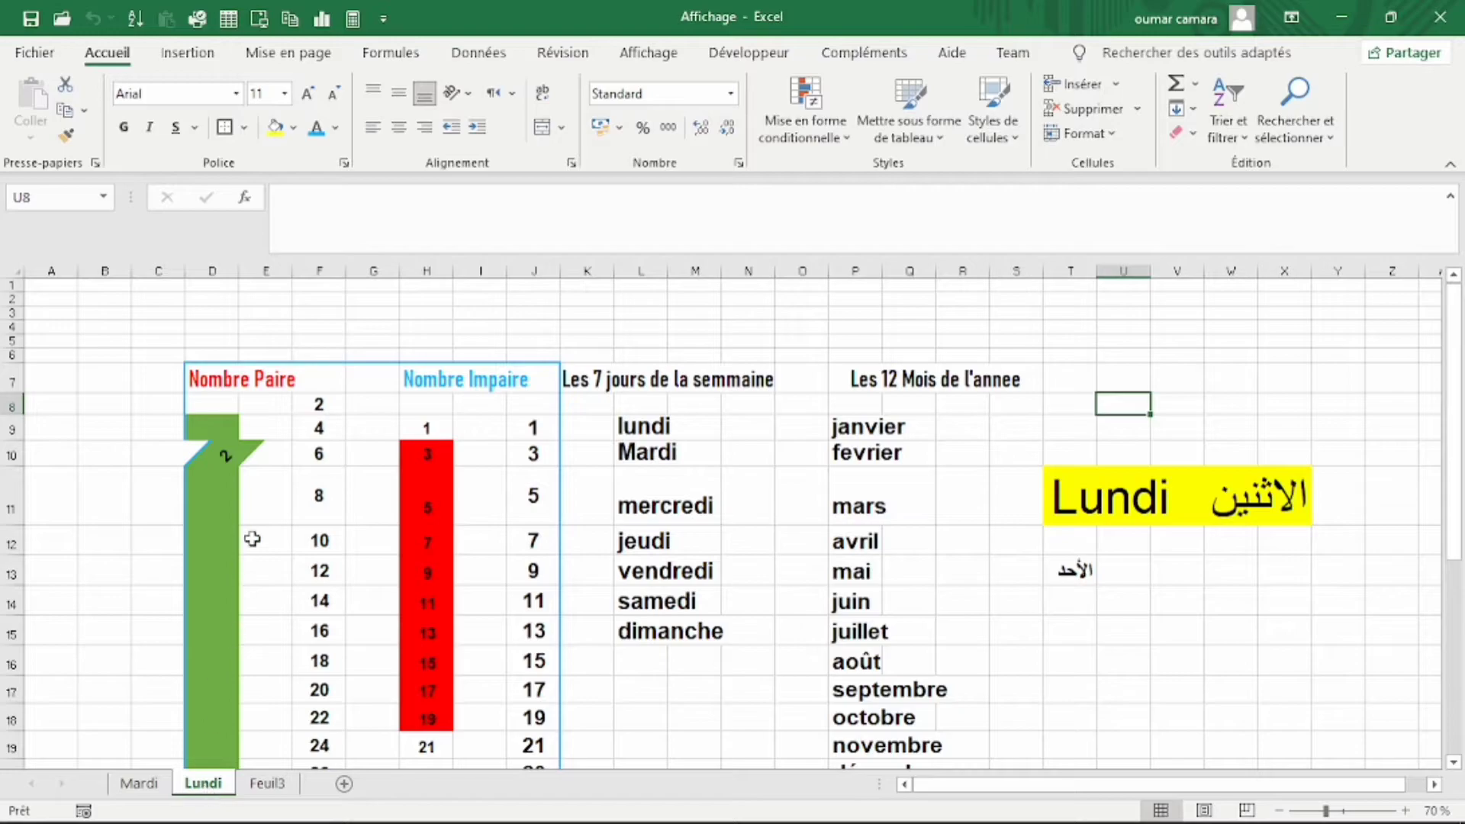
scroll(275, 470, down, 2)
scroll(274, 474, down, 3)
scroll(275, 474, down, 3)
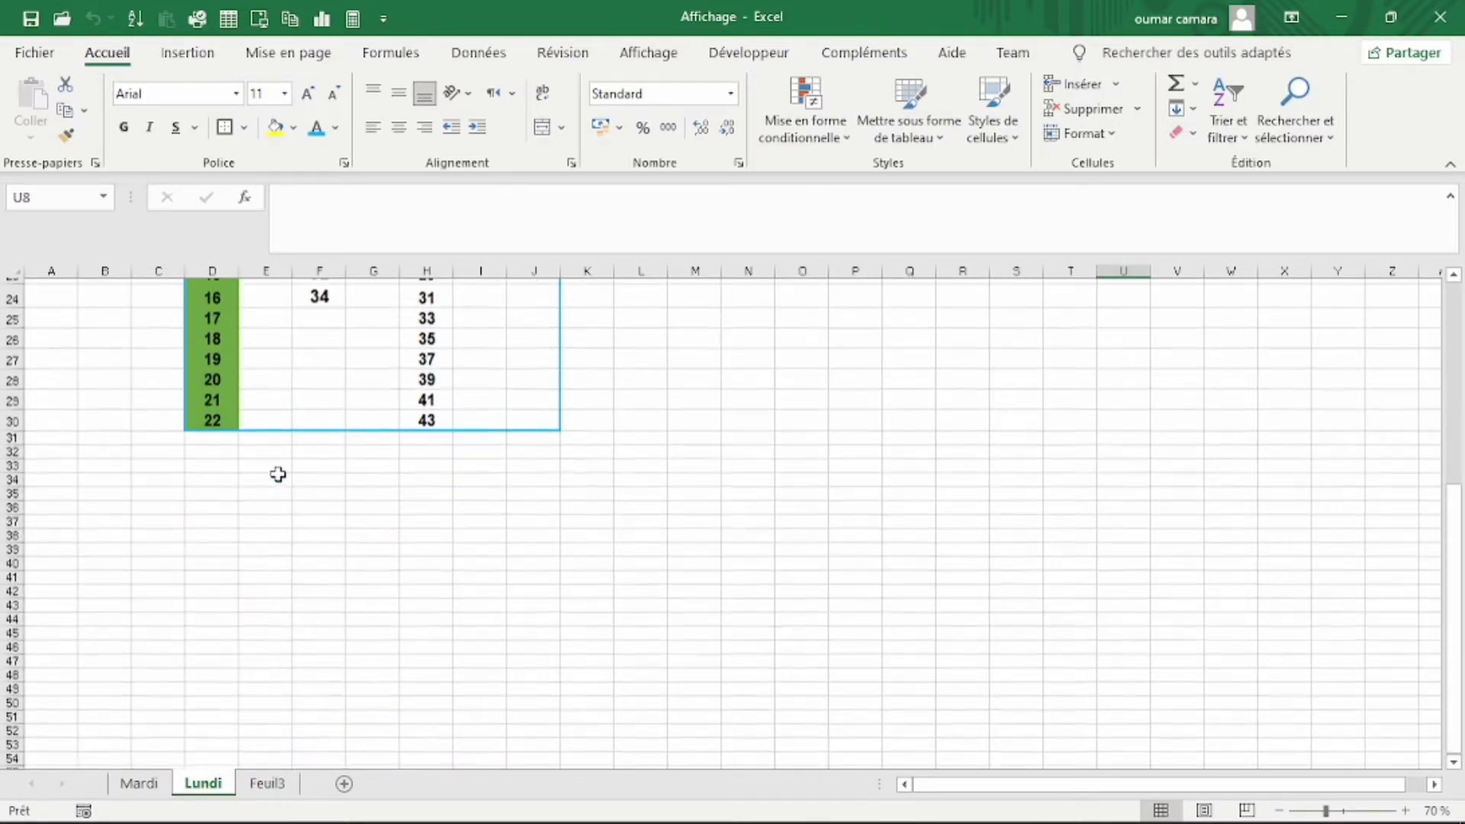
scroll(278, 474, up, 4)
scroll(278, 474, up, 4)
scroll(278, 473, down, 4)
scroll(290, 477, up, 2)
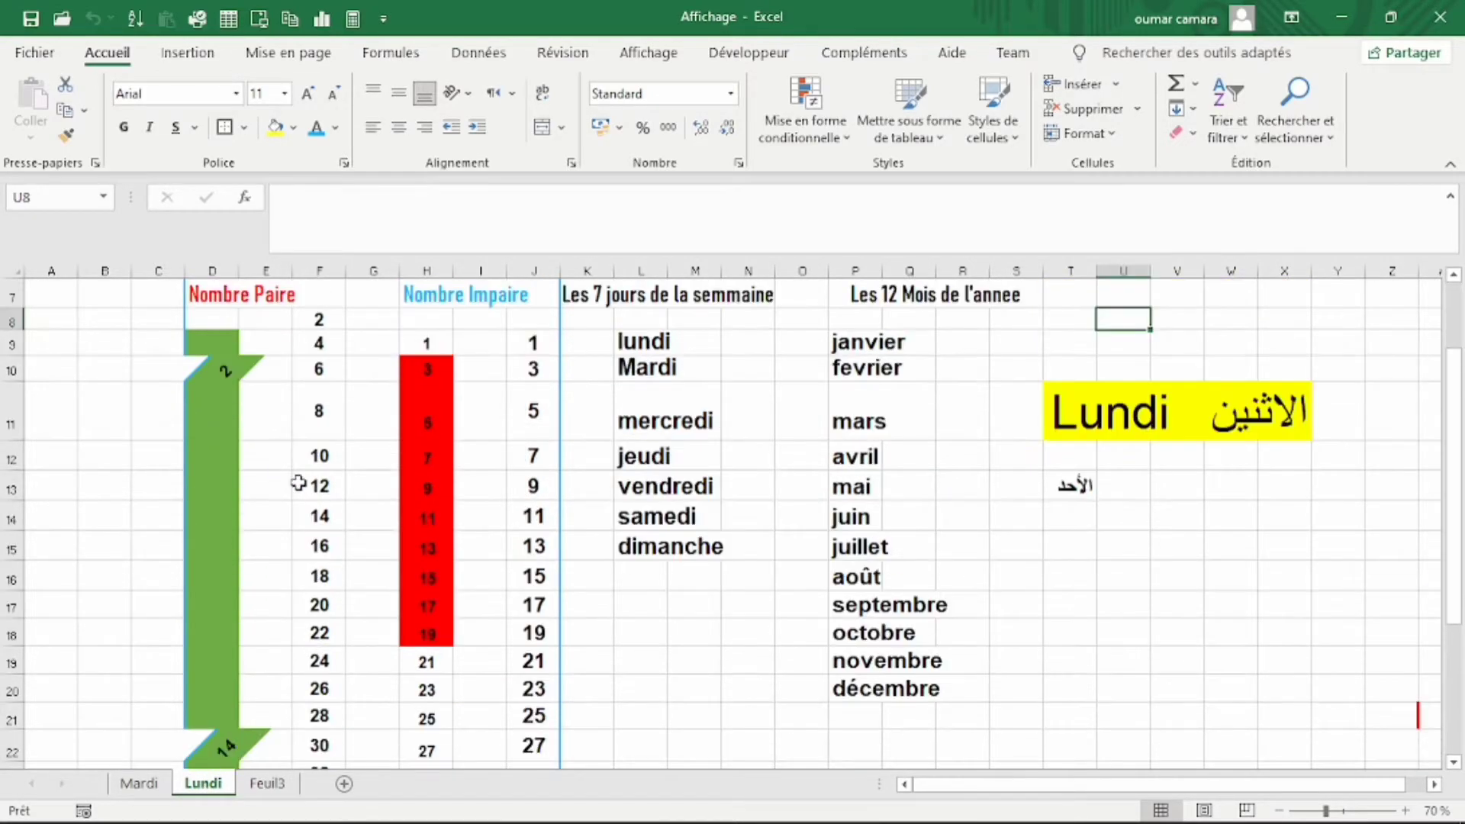
scroll(765, 559, down, 1)
scroll(764, 559, up, 2)
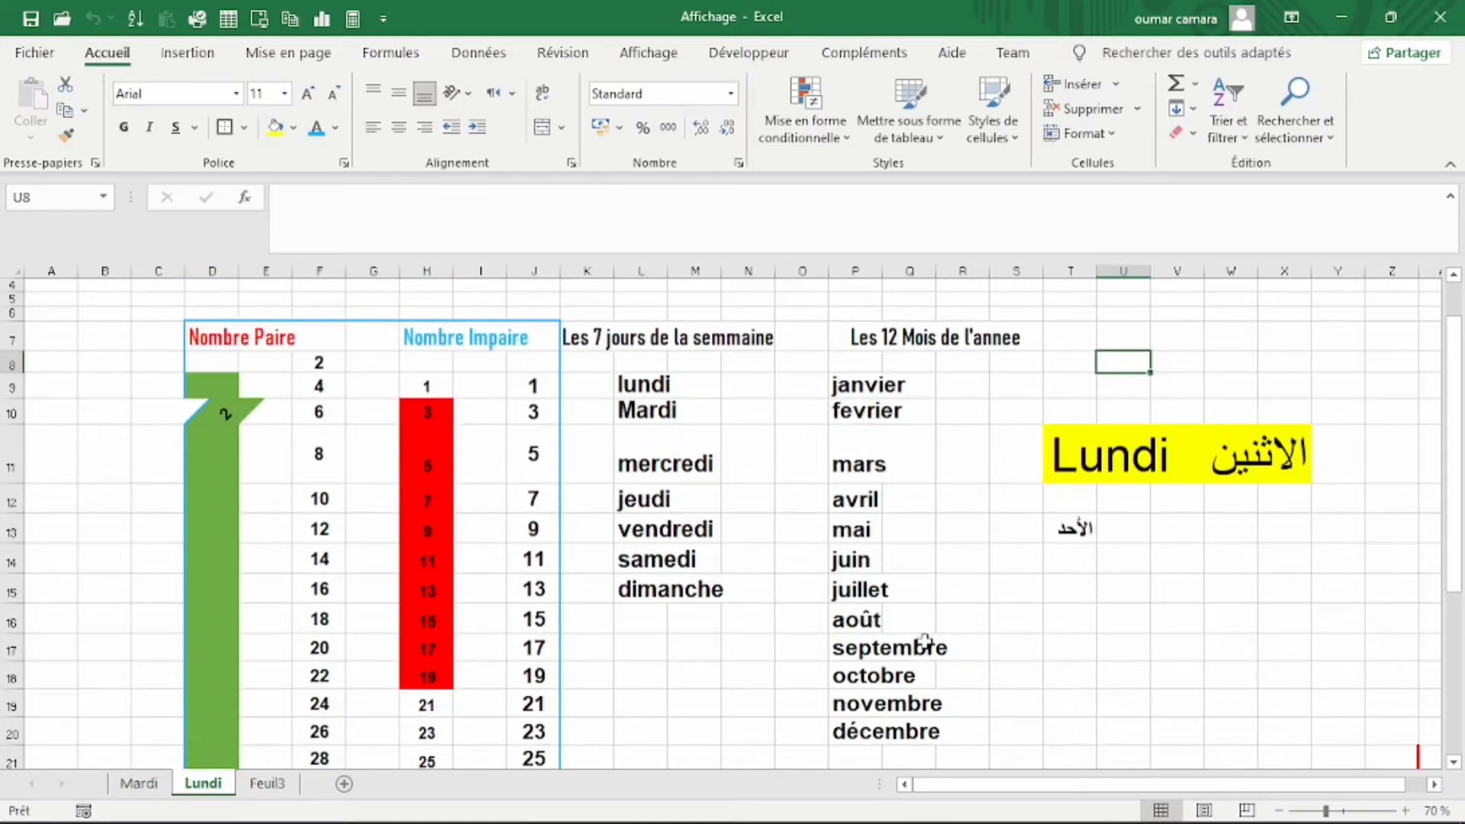
scroll(932, 642, down, 1)
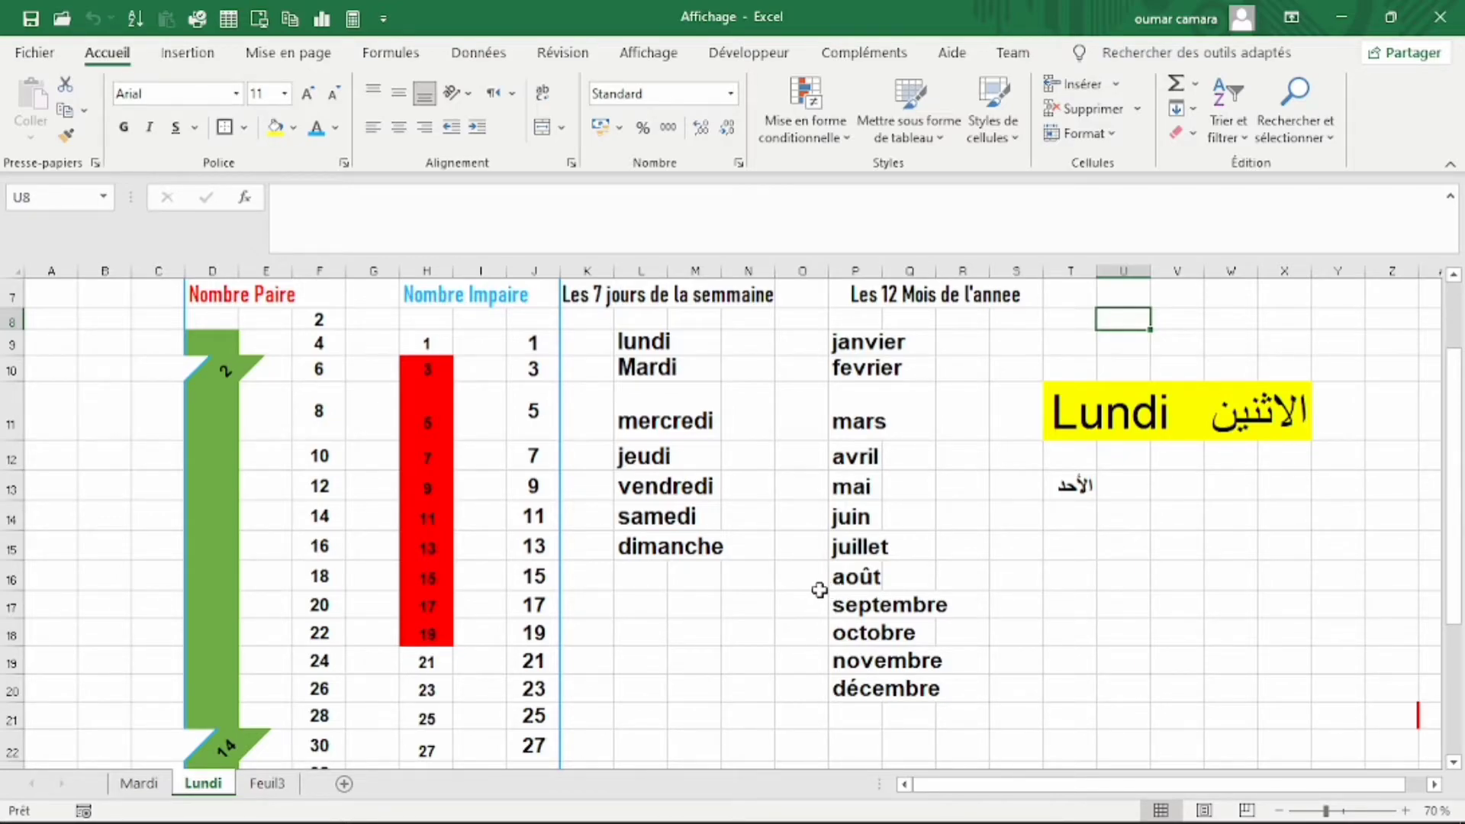
- Insert an entire blank row at row 16 from cell O16, pushing août down
right_click(819, 587)
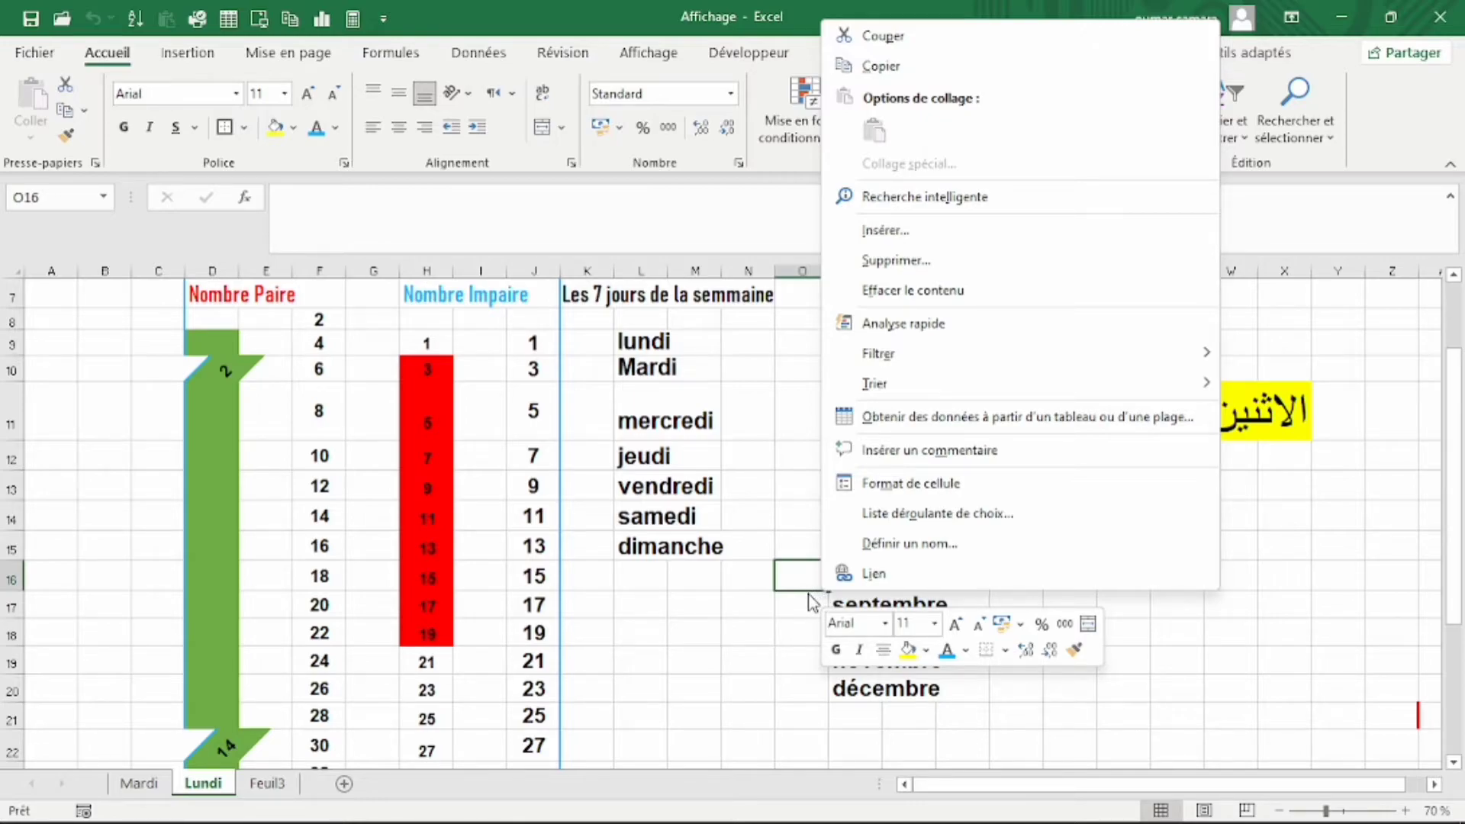
click(937, 240)
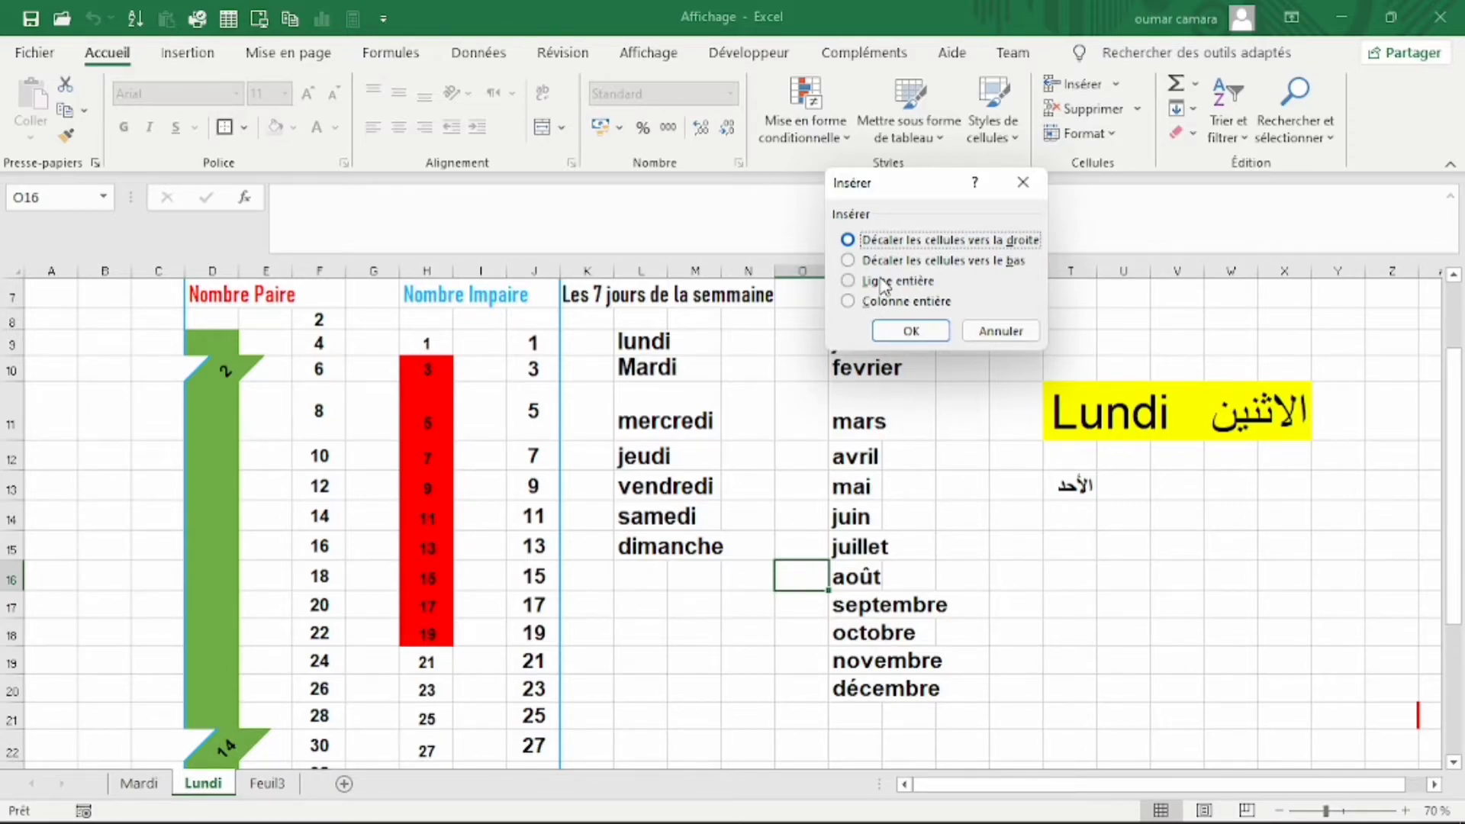
click(849, 281)
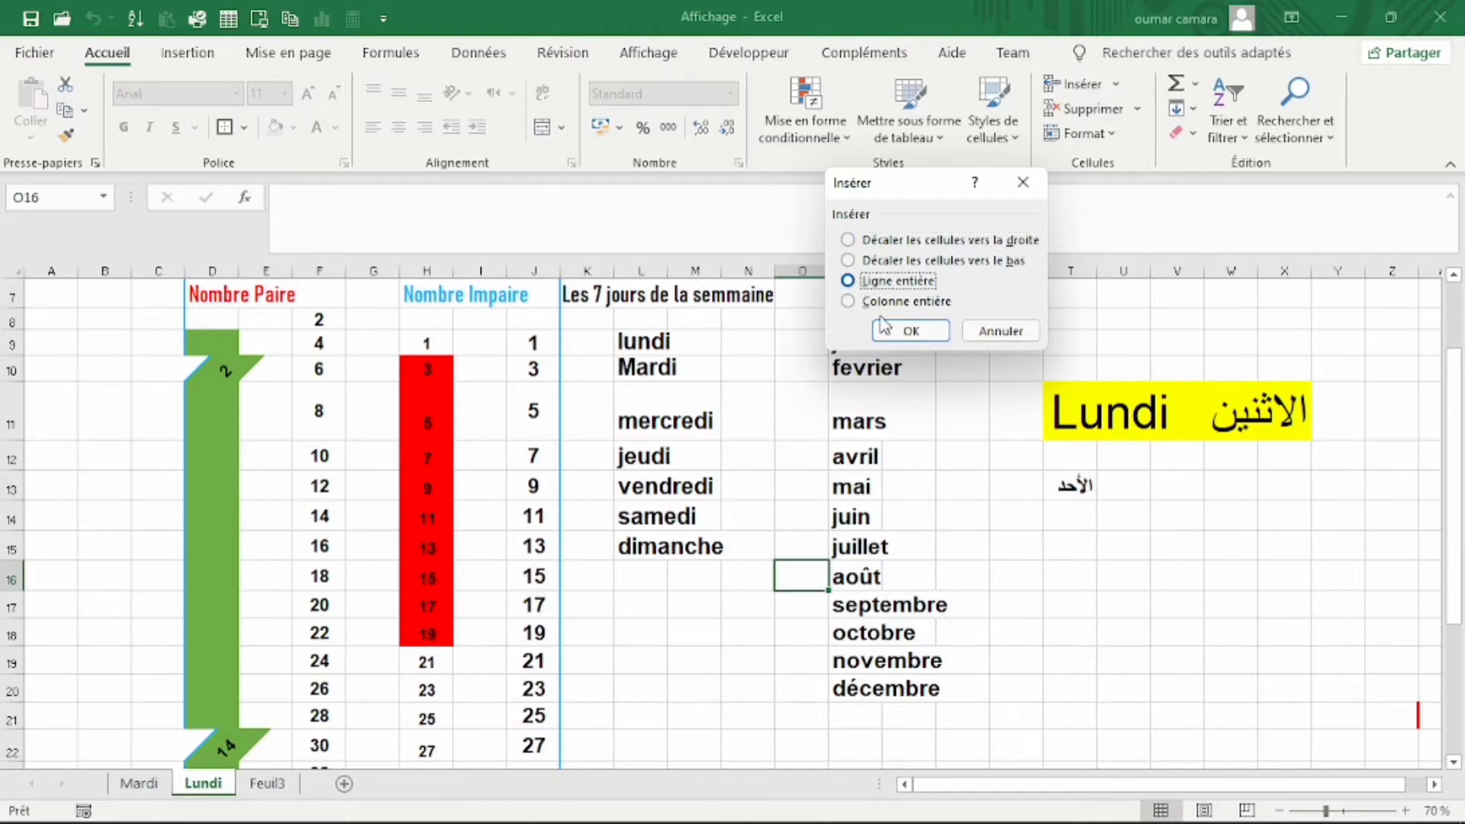
click(911, 333)
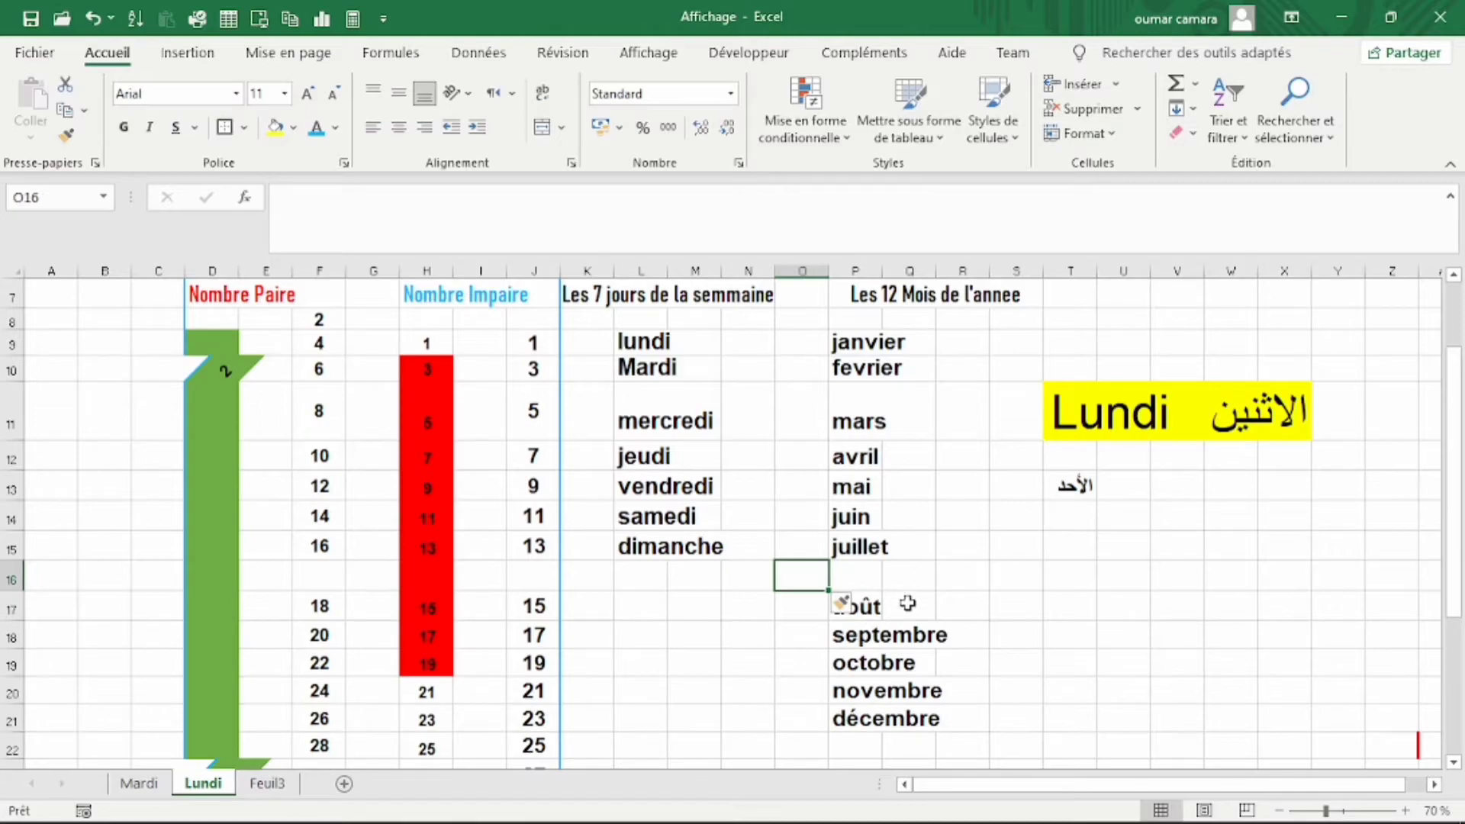
click(891, 579)
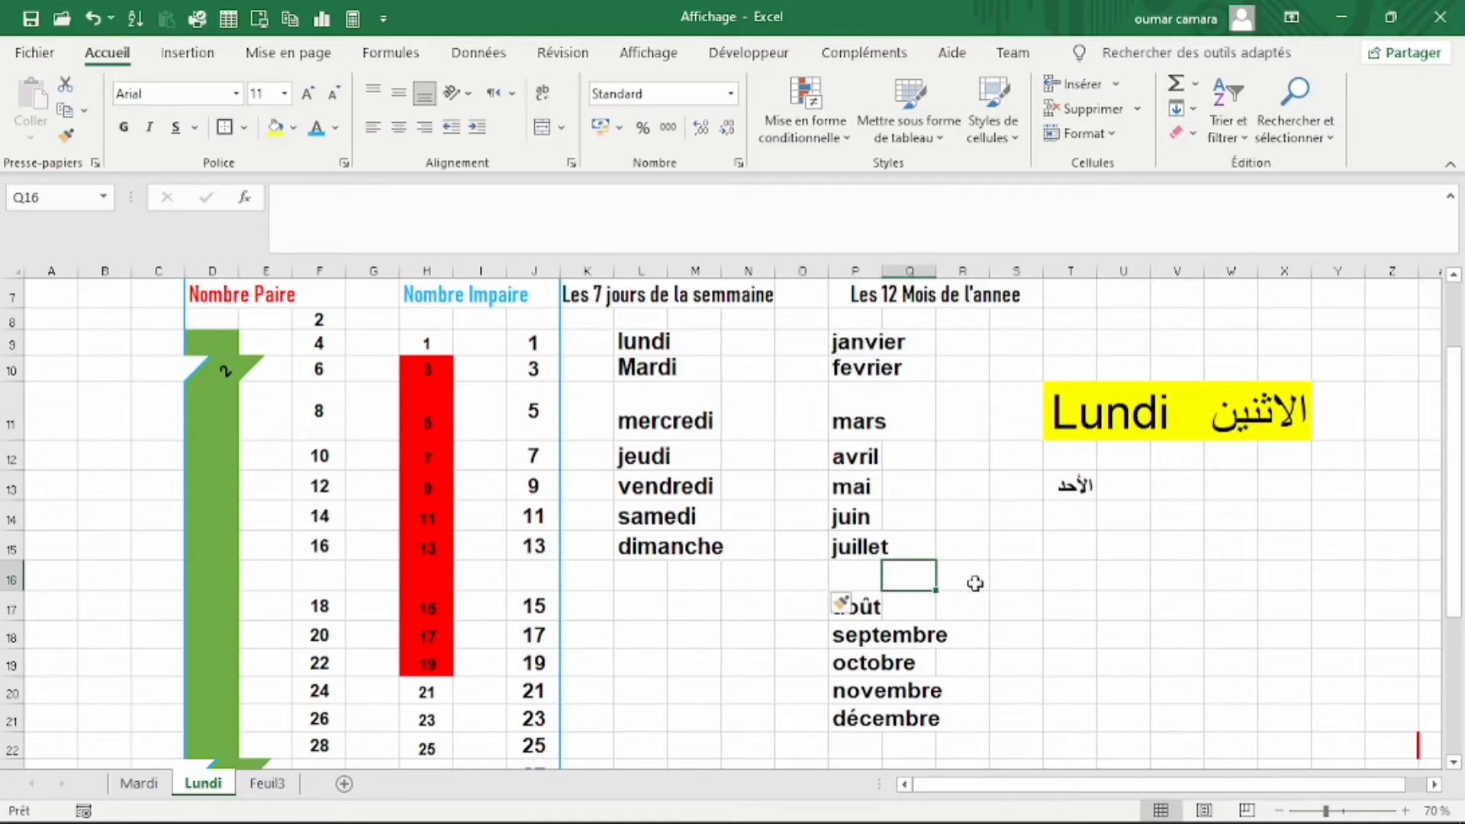
click(845, 574)
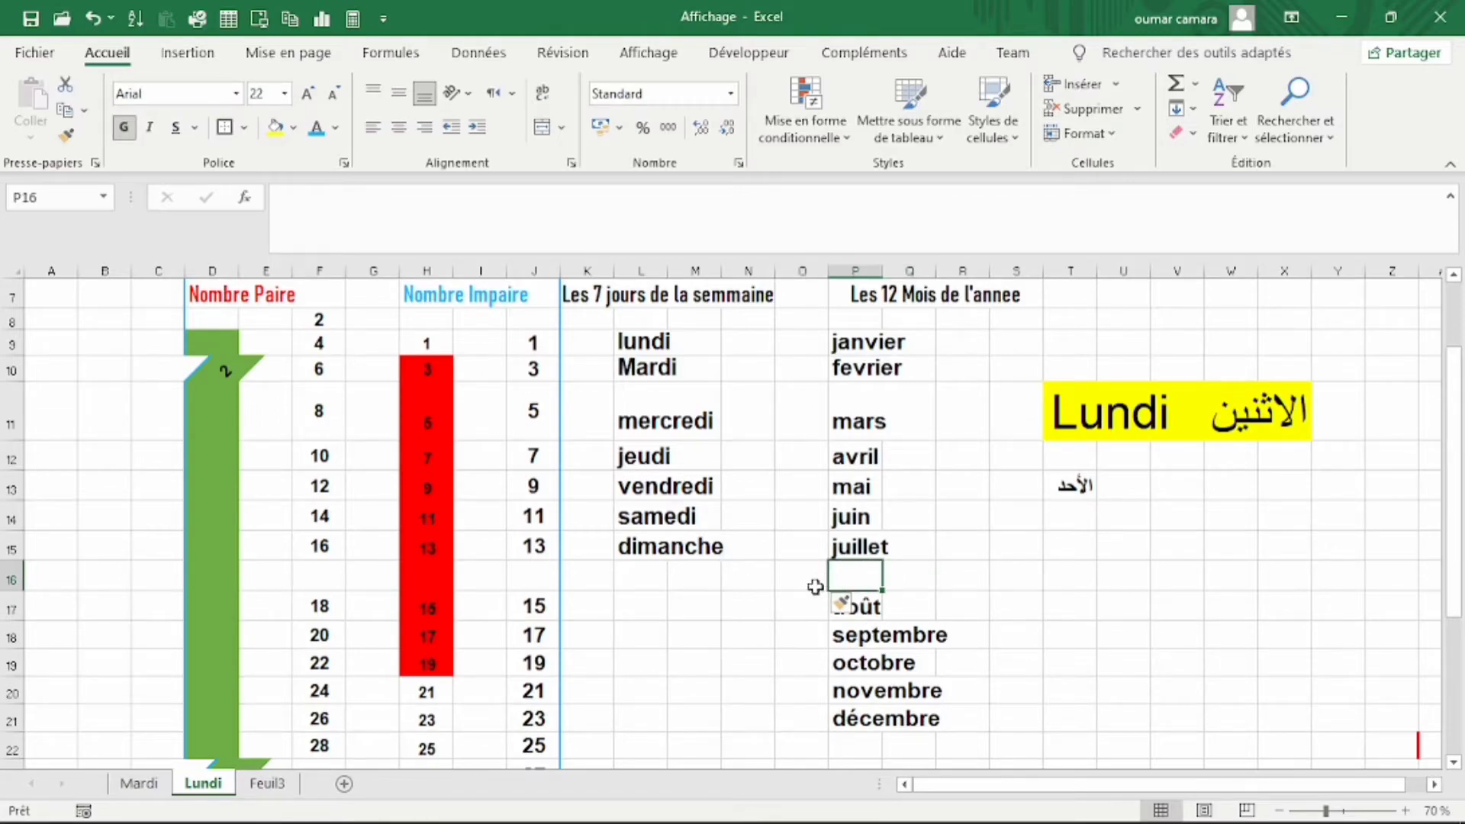
click(803, 612)
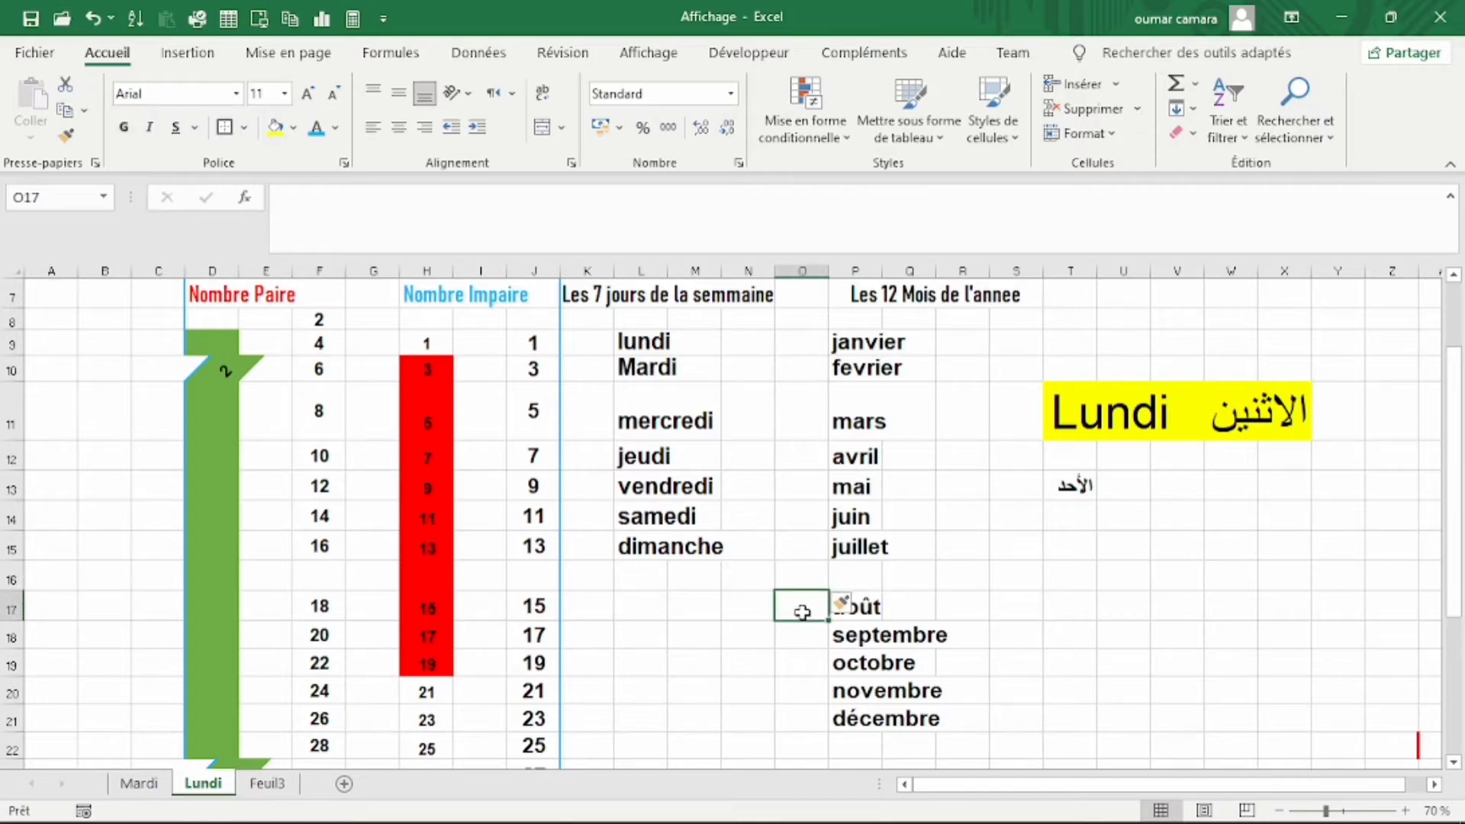
- Insert a second blank entire row at row 17 above août
right_click(807, 618)
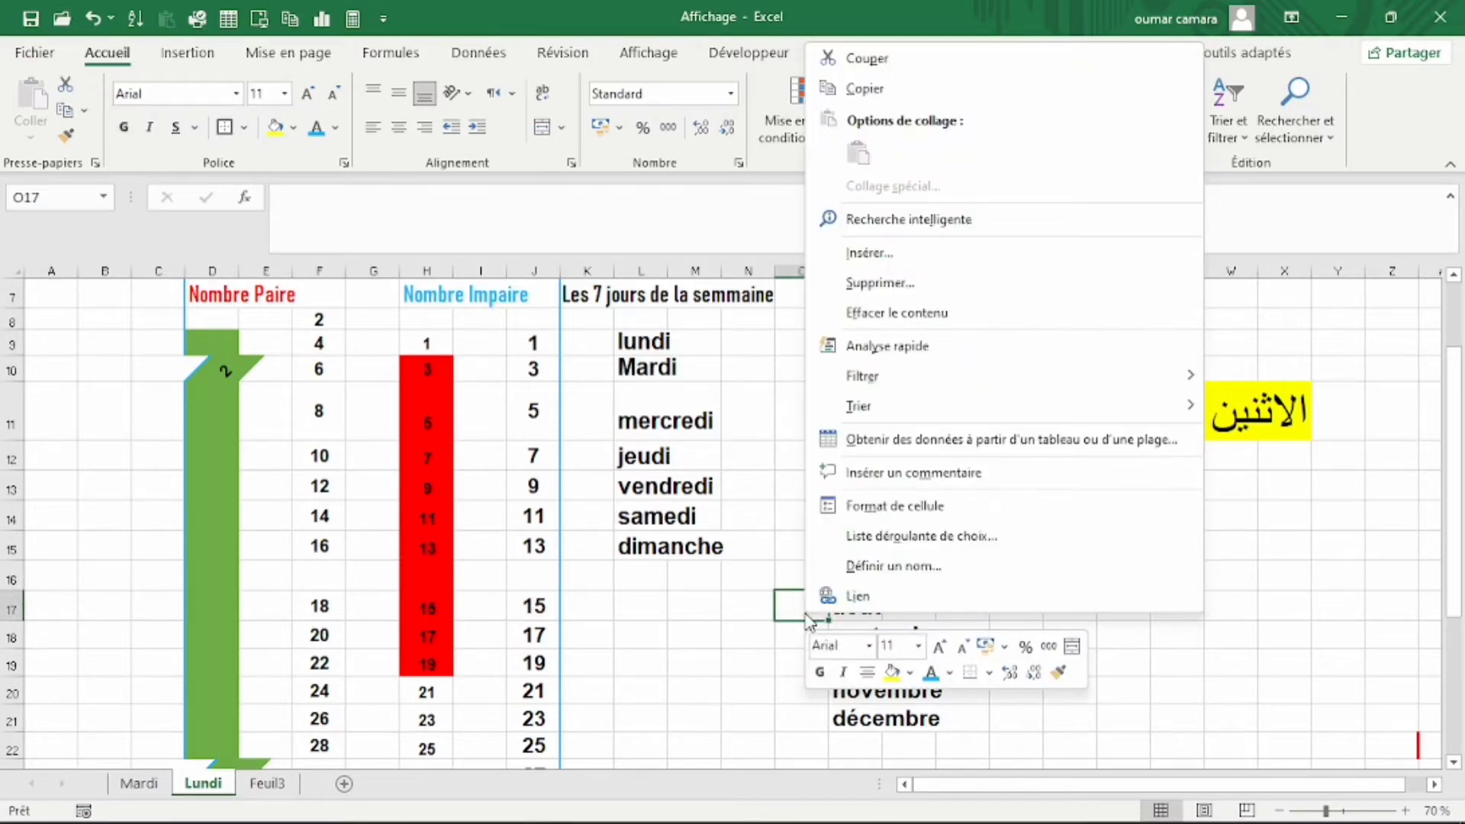
click(901, 254)
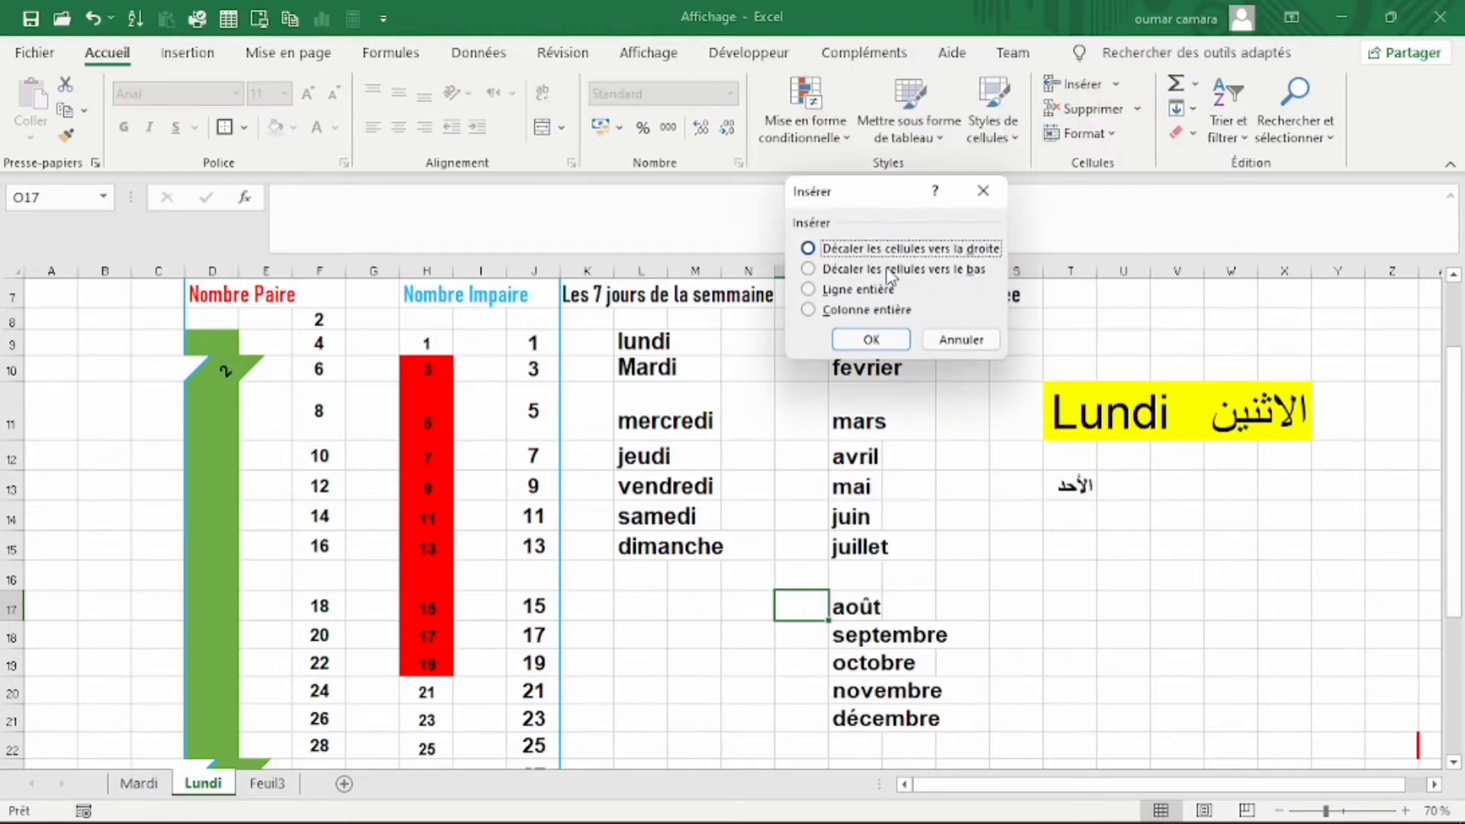
click(815, 293)
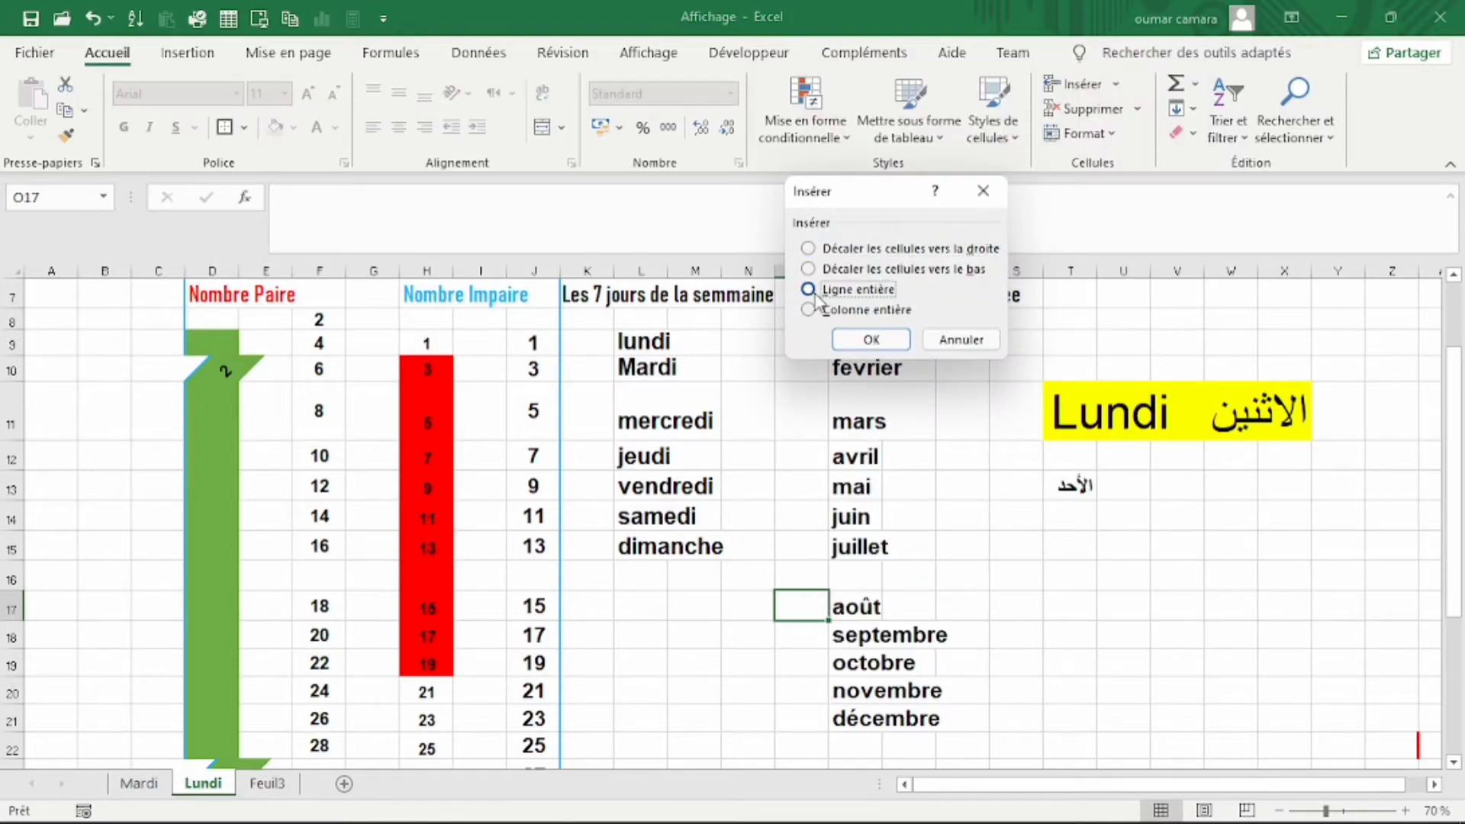
click(869, 340)
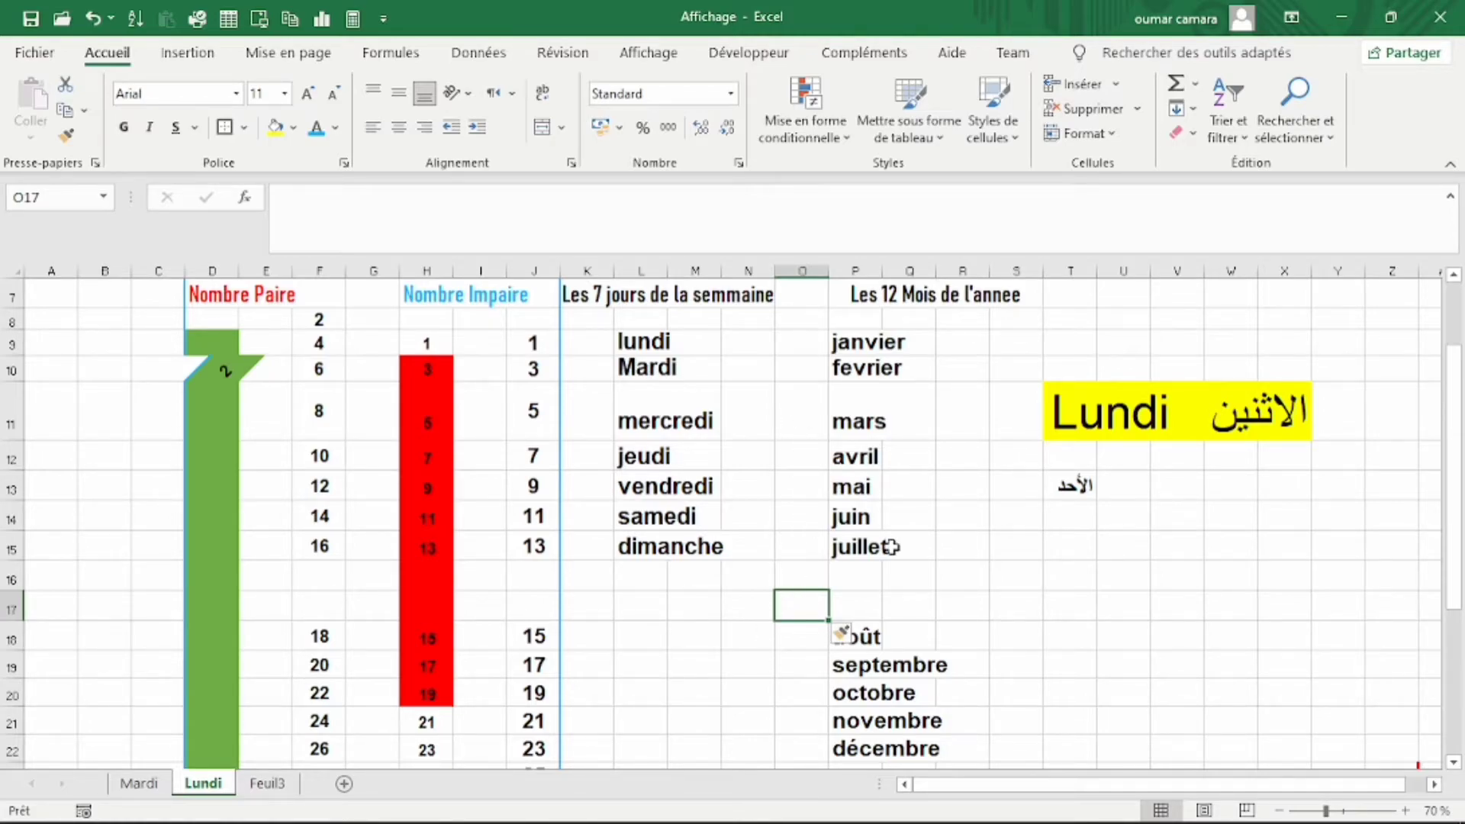
- Insert an entire blank column at Q from cell Q12
click(908, 457)
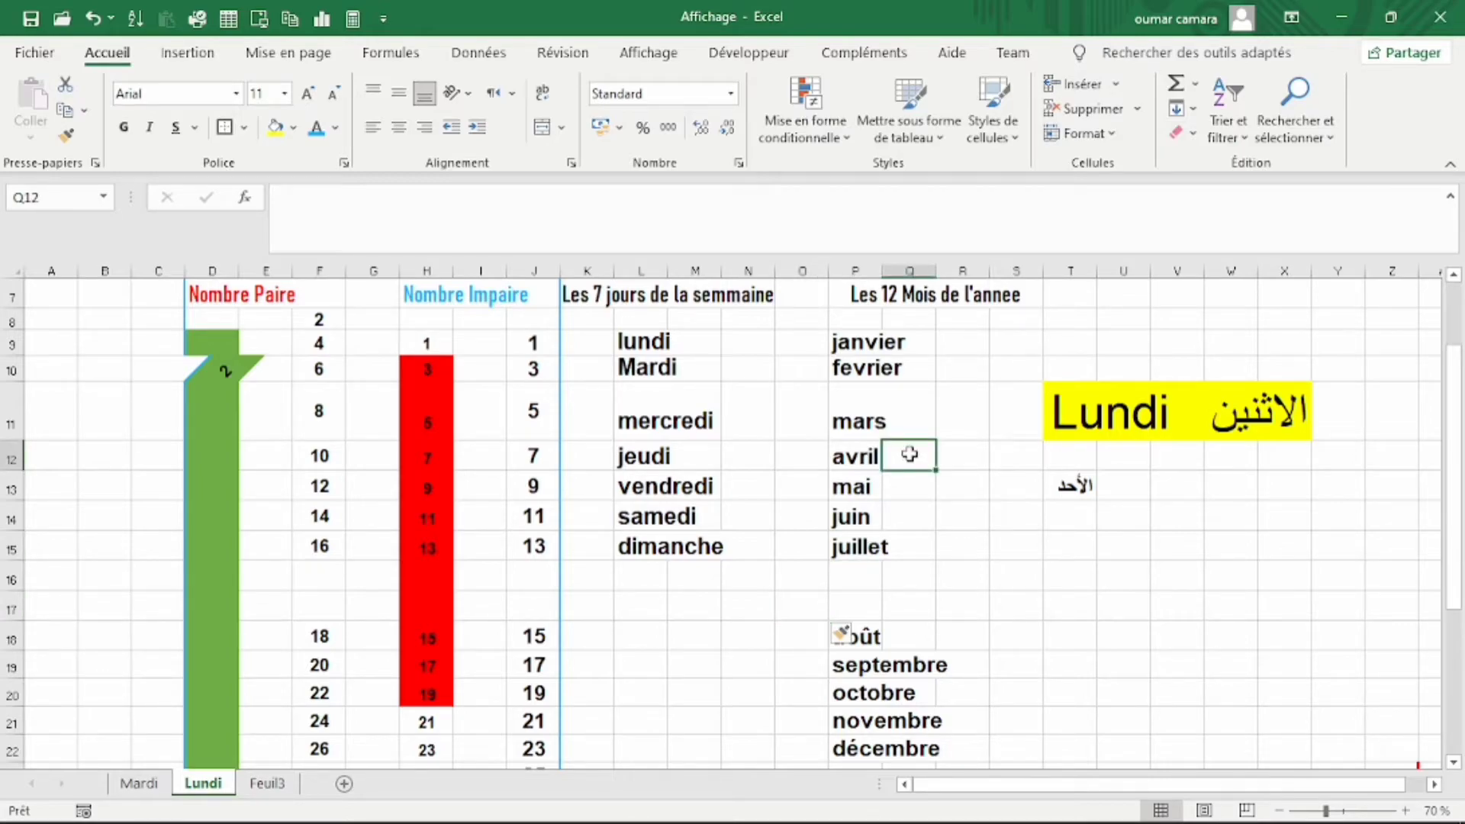
right_click(910, 455)
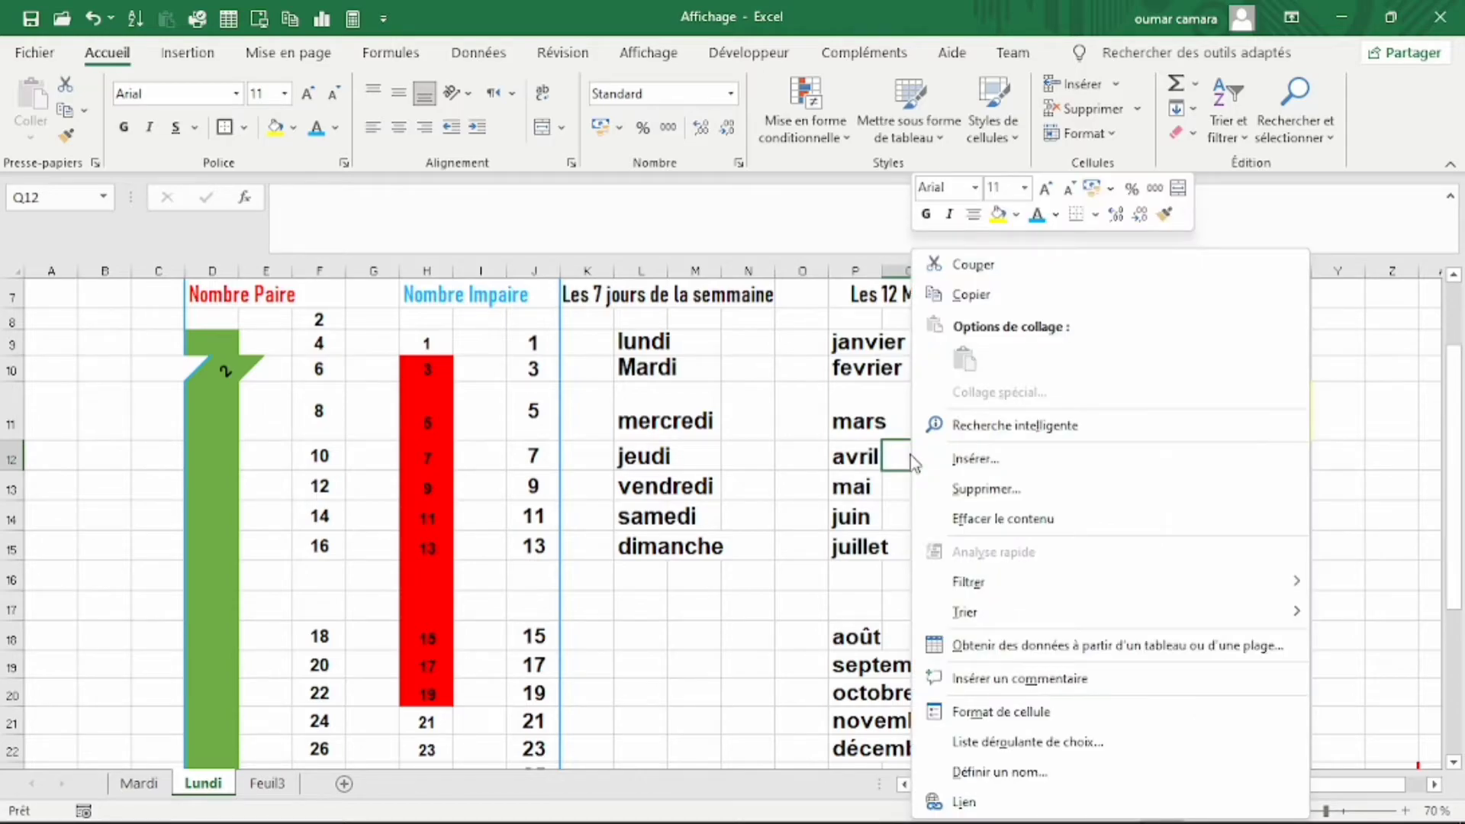
click(943, 461)
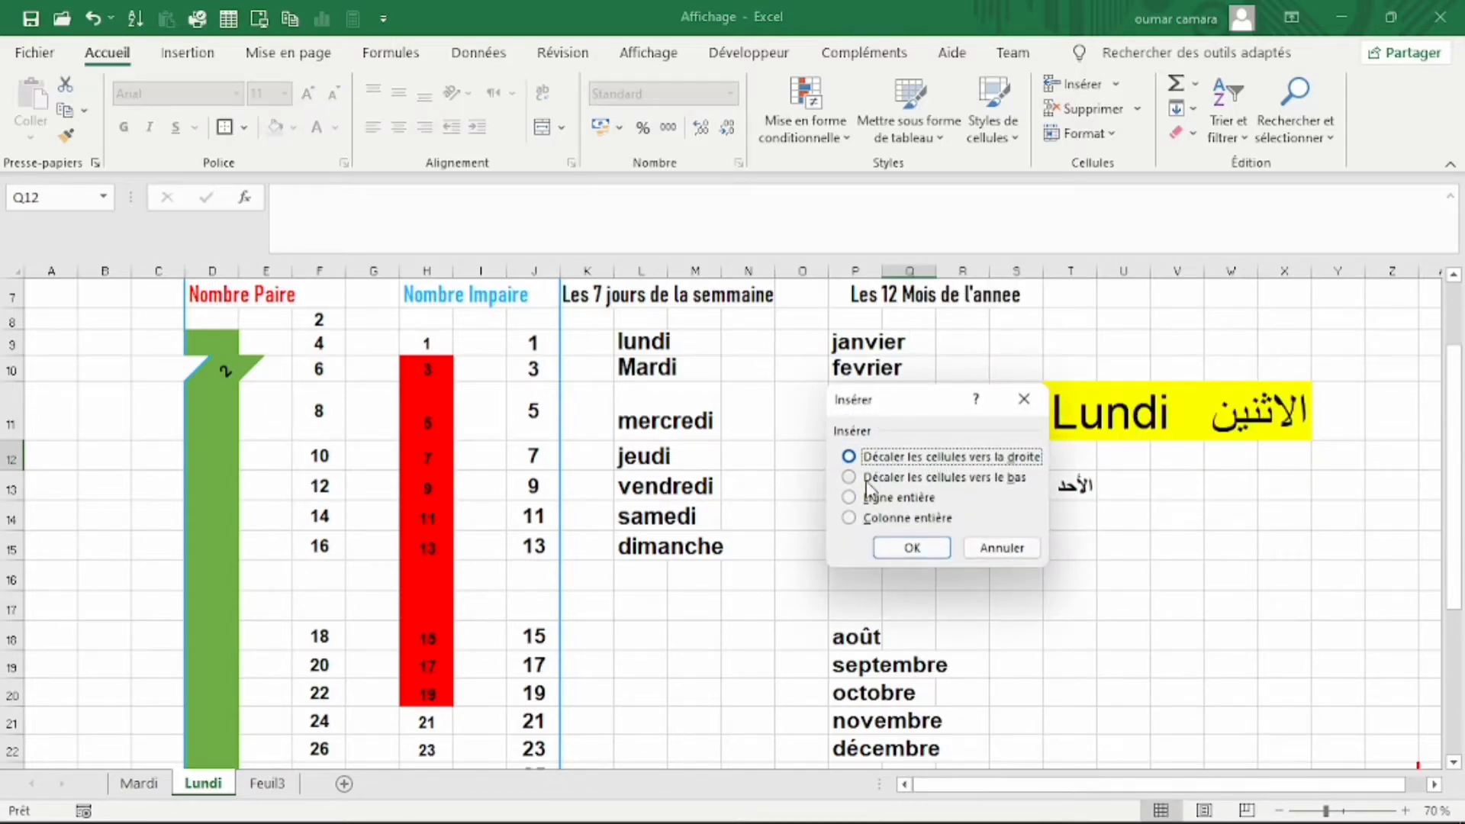
click(851, 518)
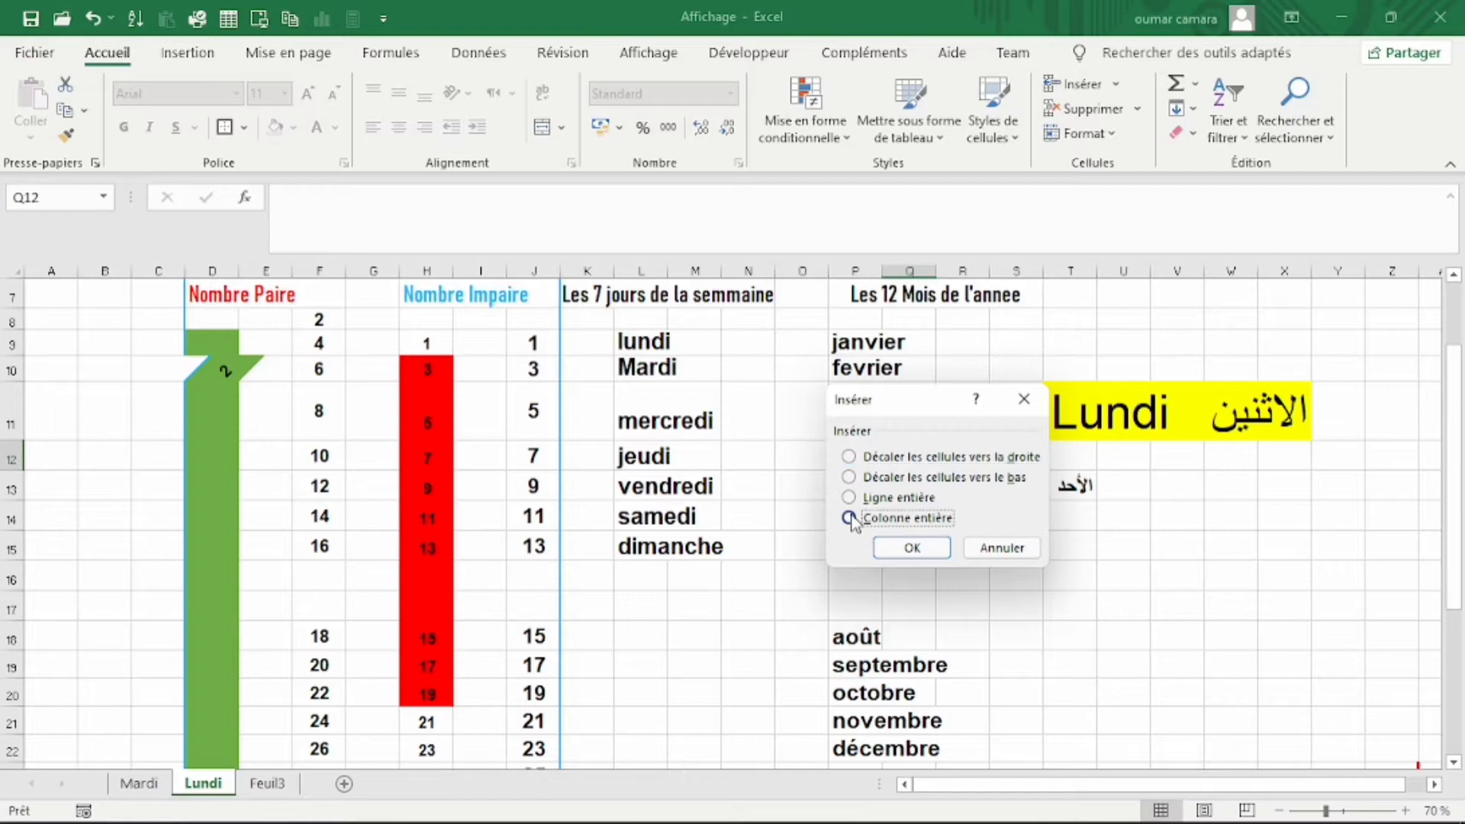
click(912, 547)
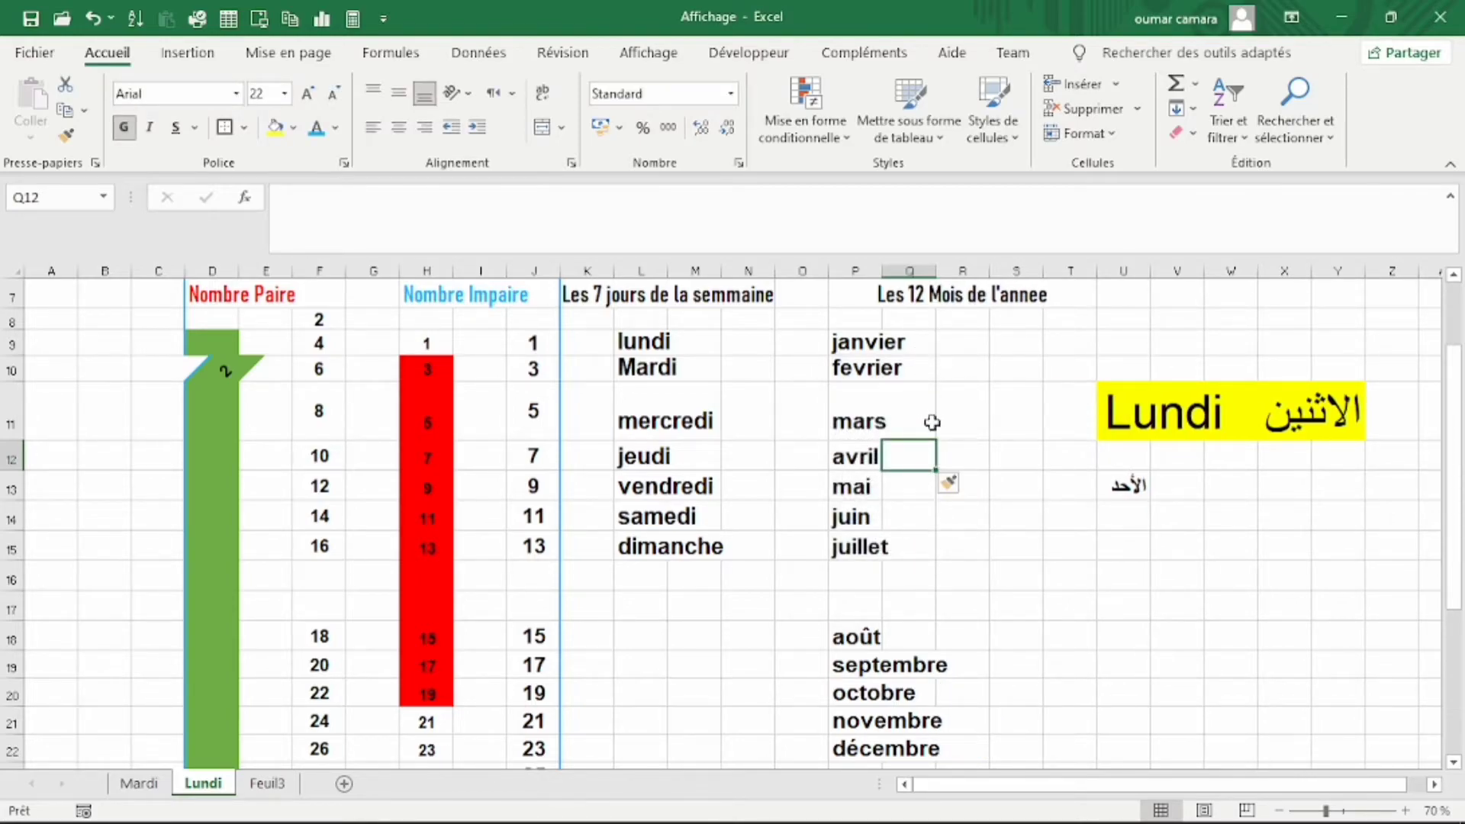
click(790, 615)
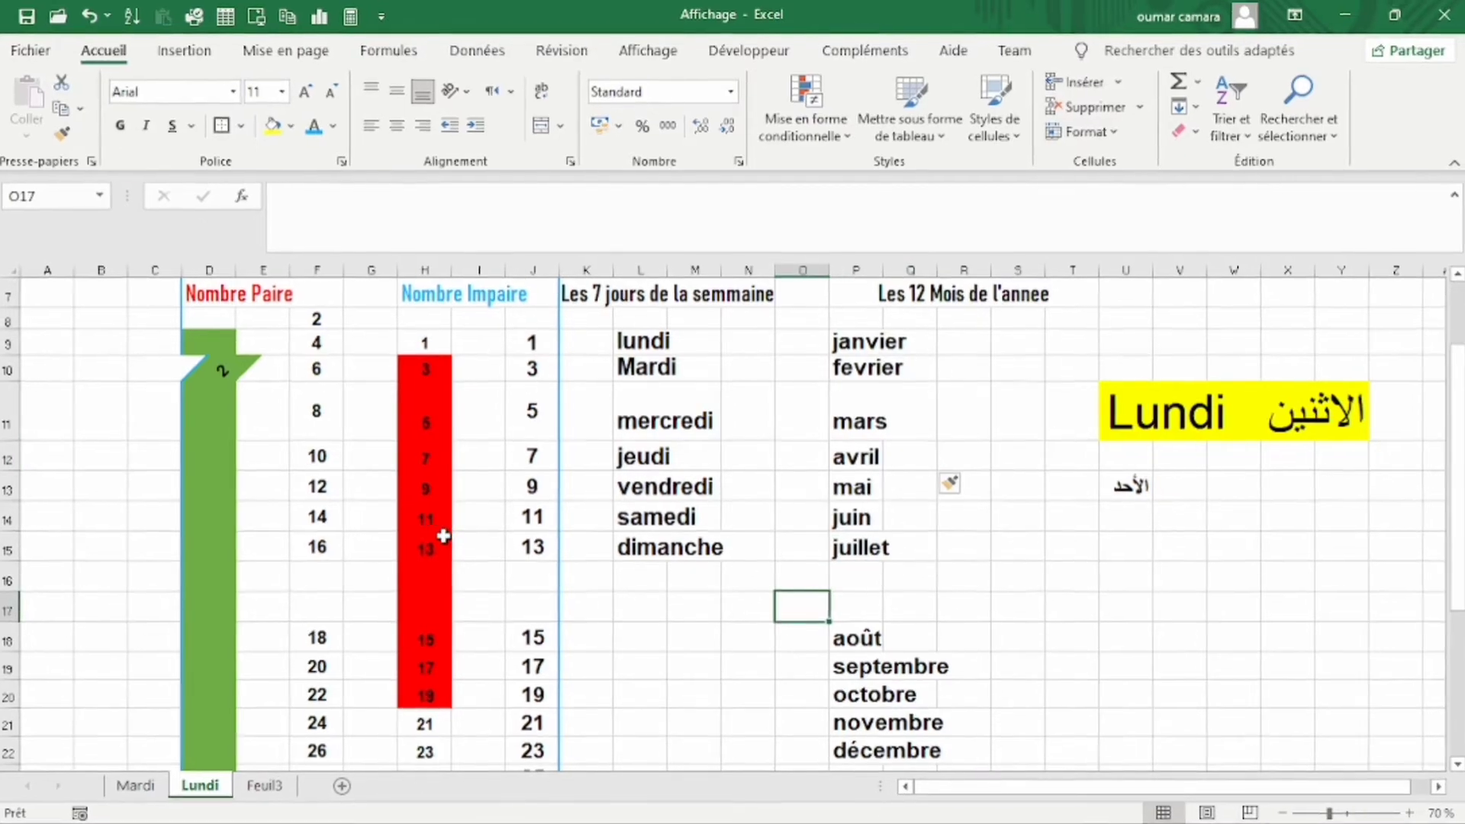
- Drag août up to P16 and septembre up to P17, directly under juillet
click(748, 694)
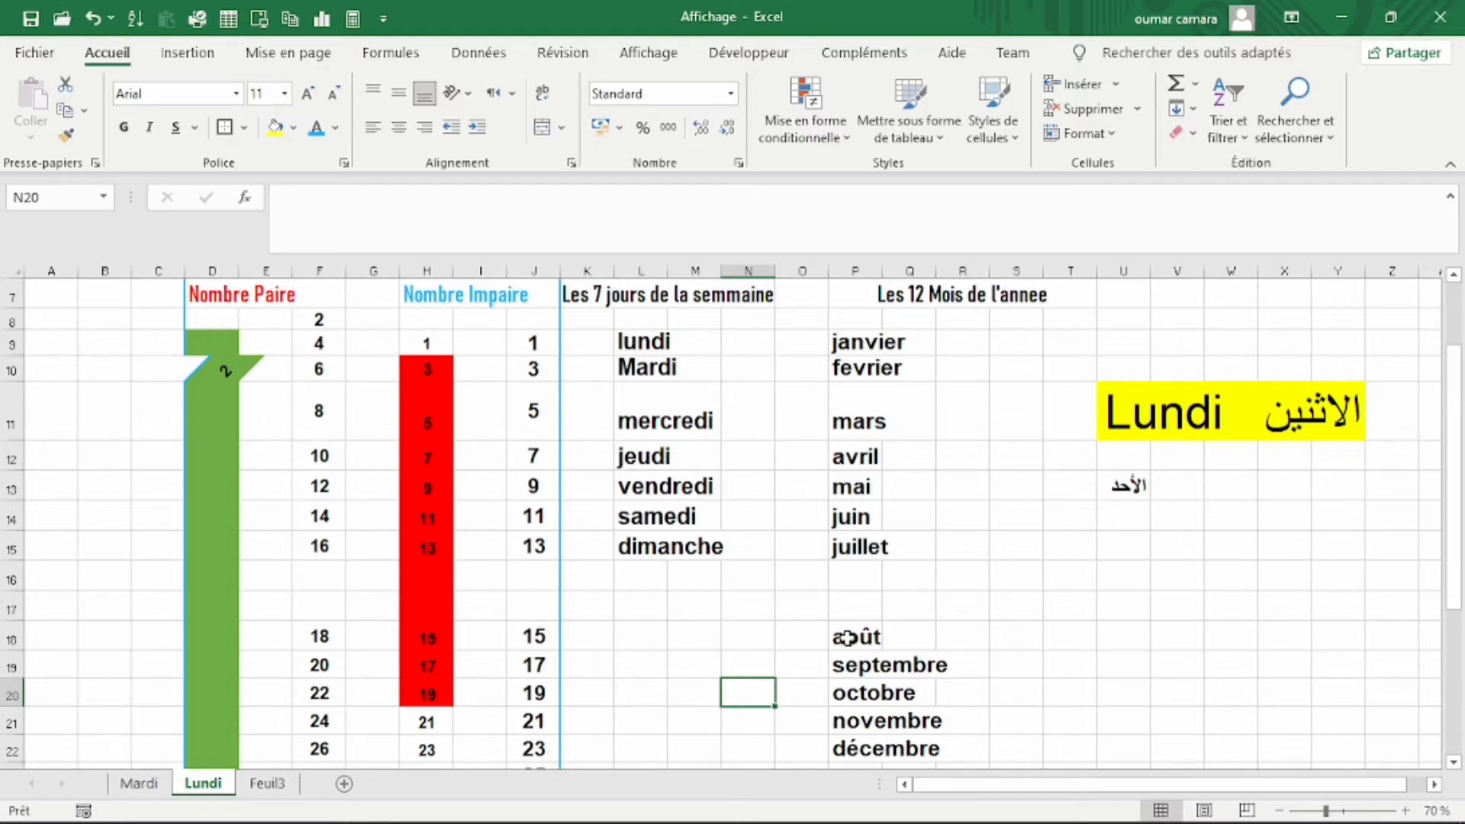
click(859, 637)
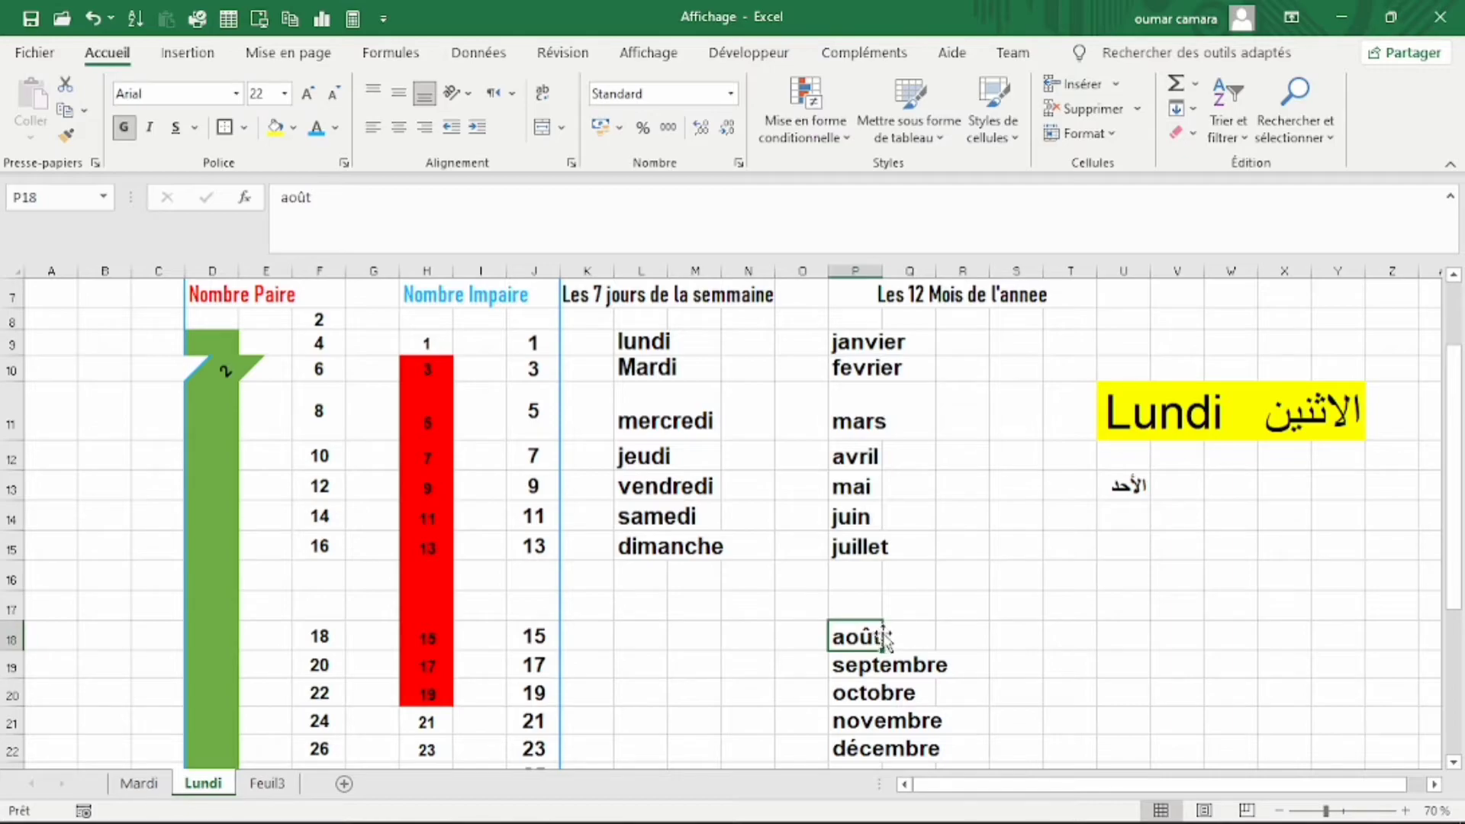
drag(881, 636, 884, 584)
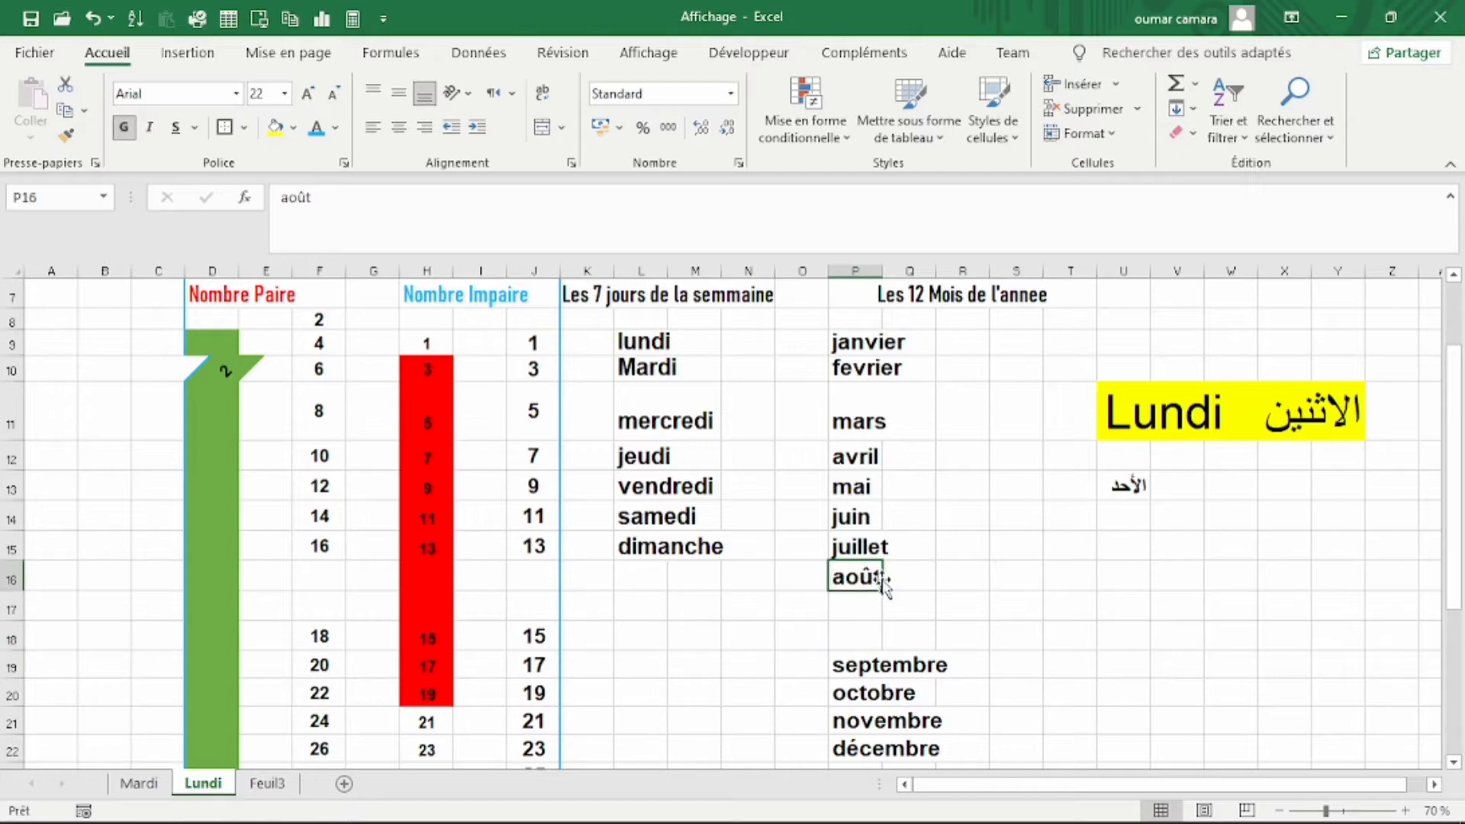
click(865, 665)
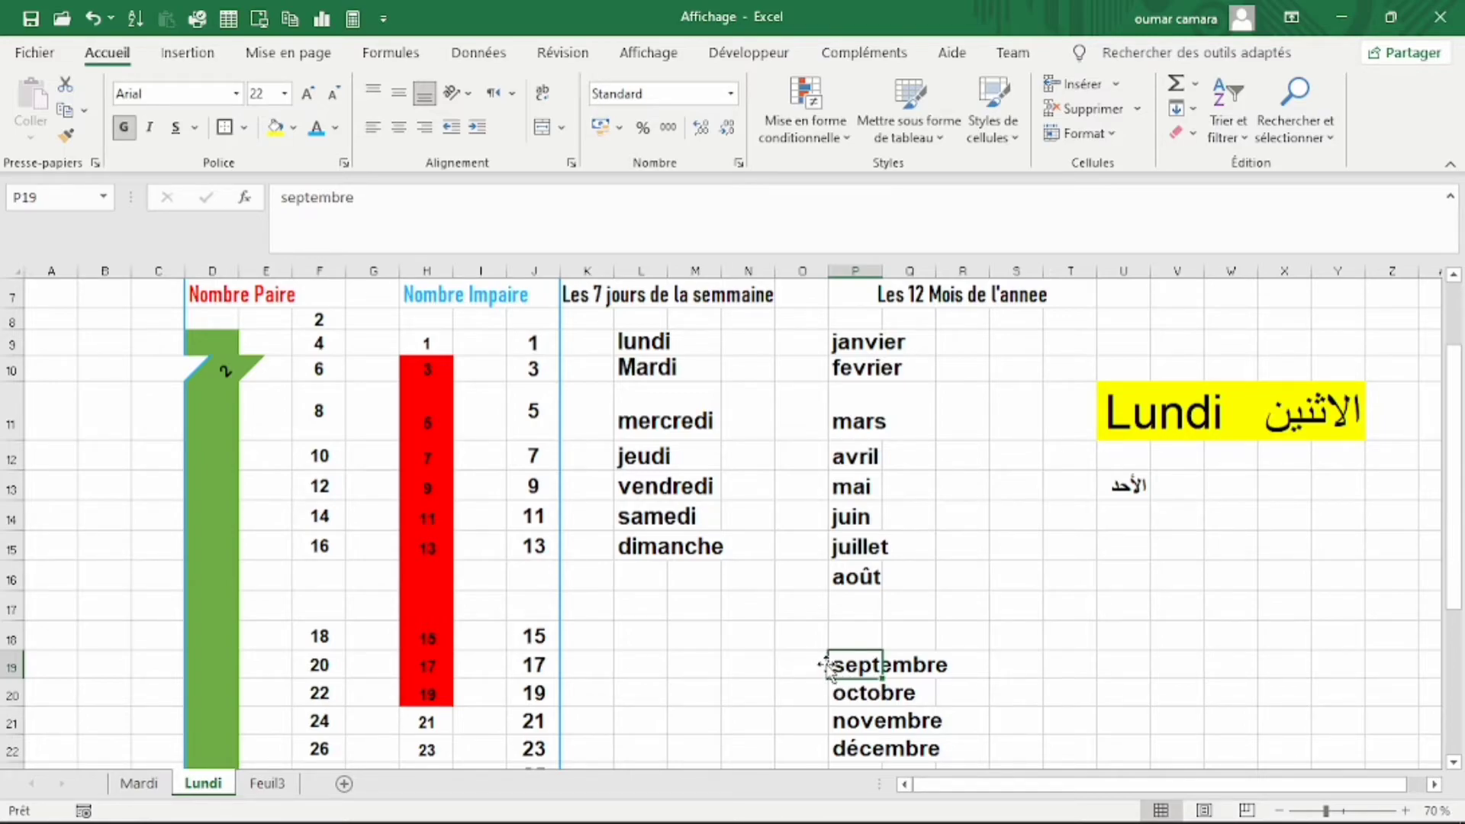
drag(826, 665, 830, 670)
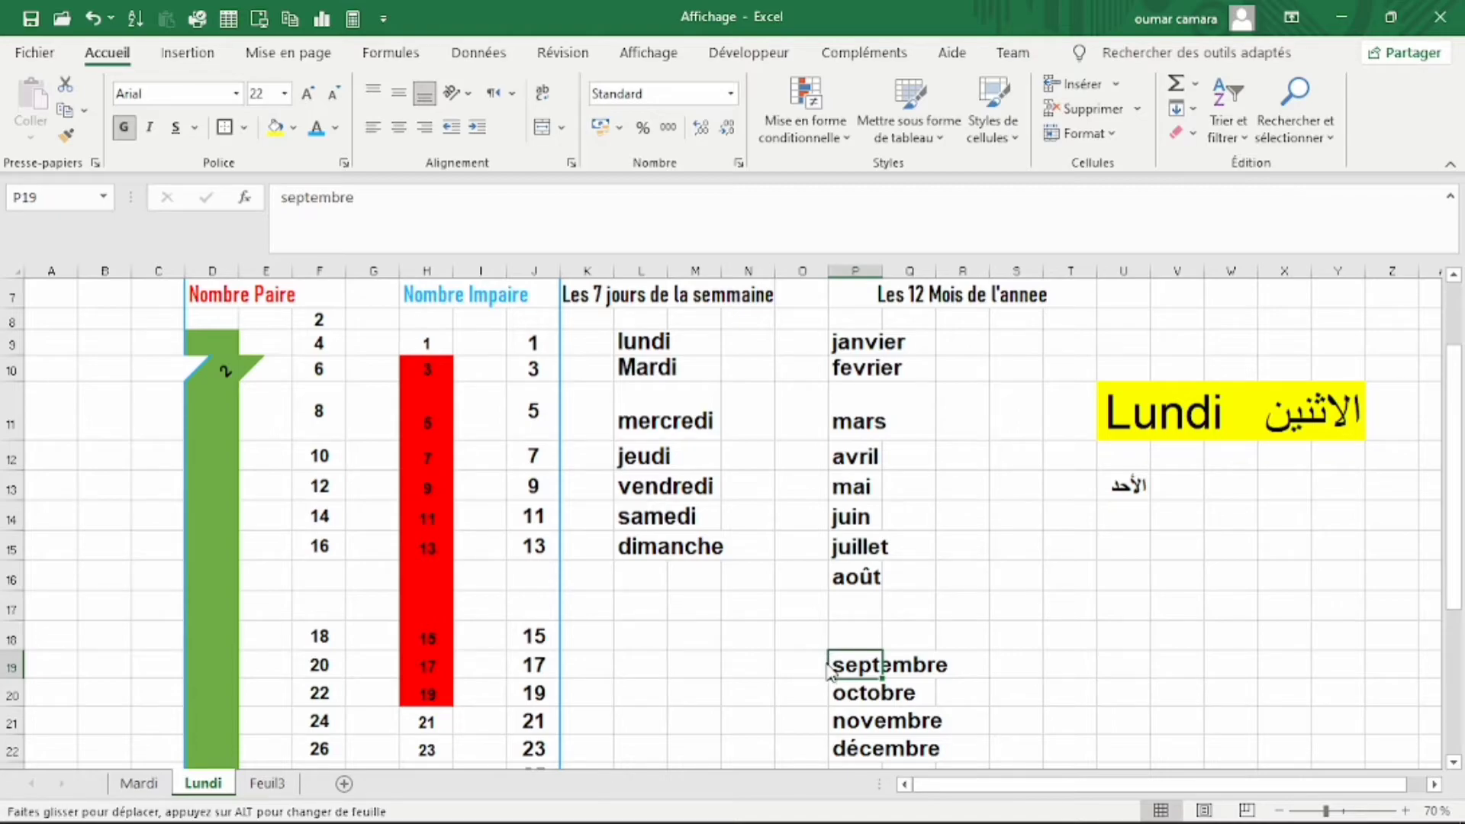
drag(831, 670, 833, 617)
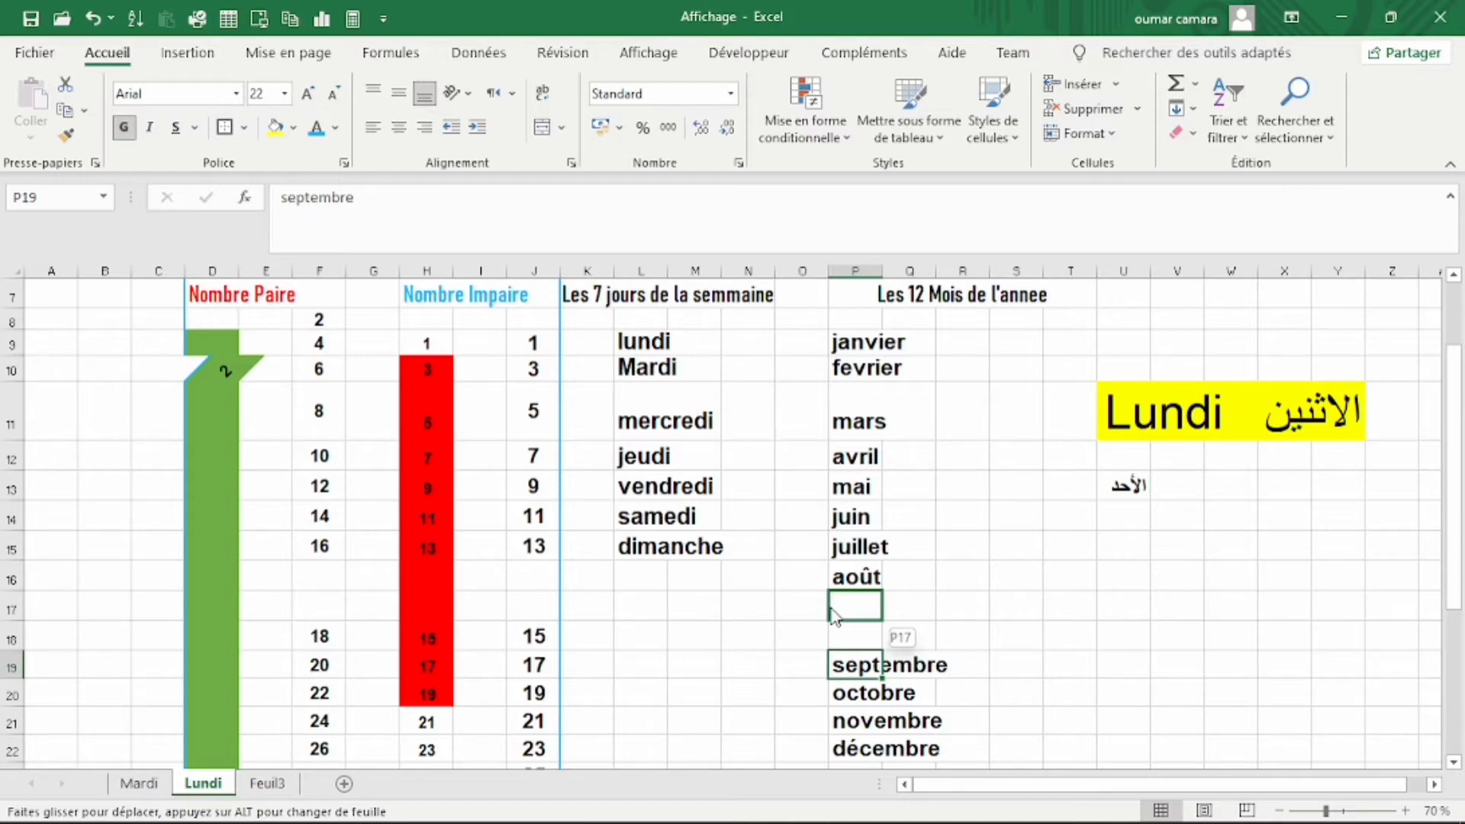
drag(833, 617, 835, 607)
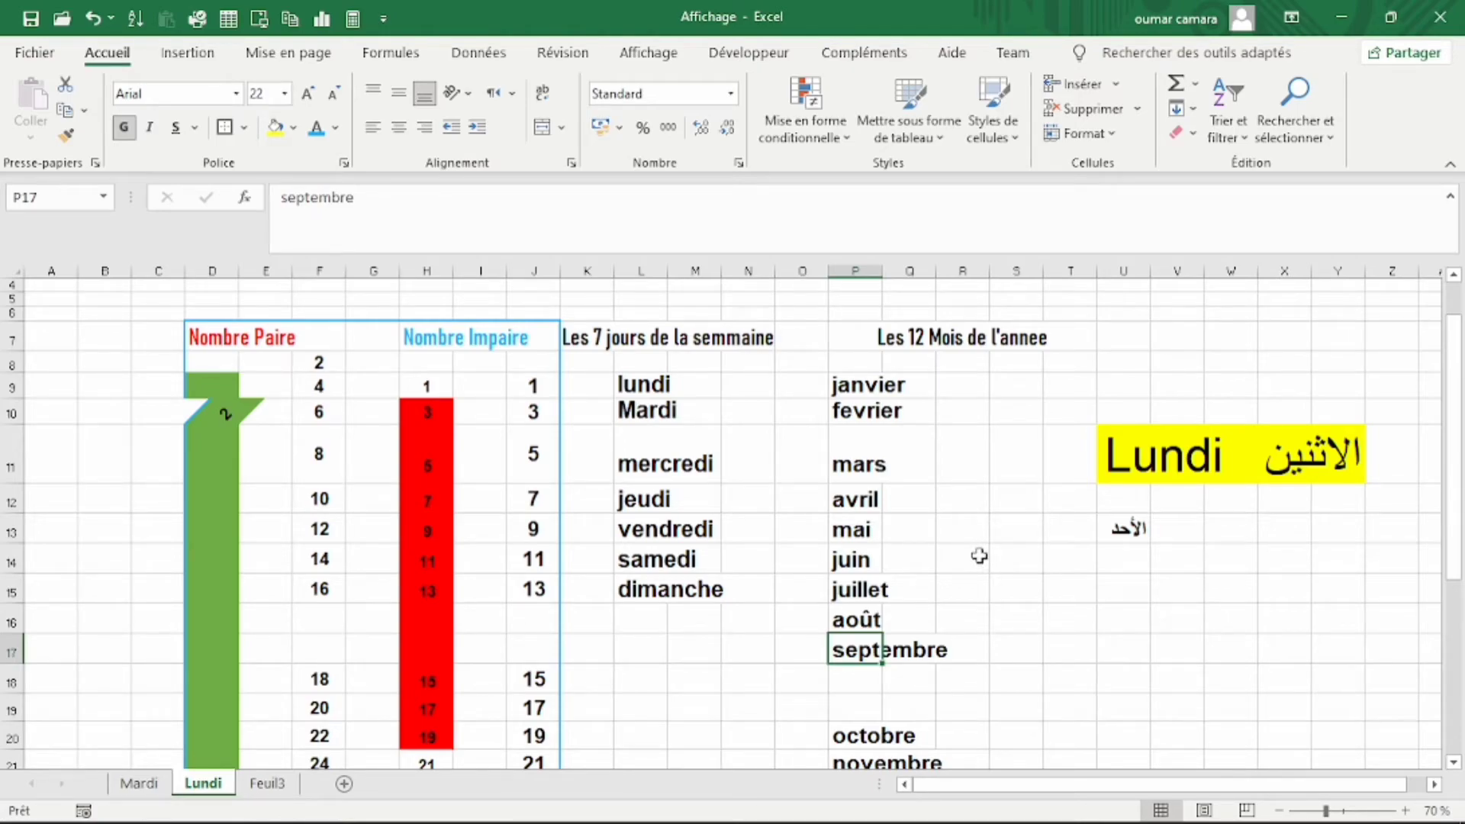
- Format L19 as euro currency with 0 decimals and enter 55
scroll(614, 678, down, 2)
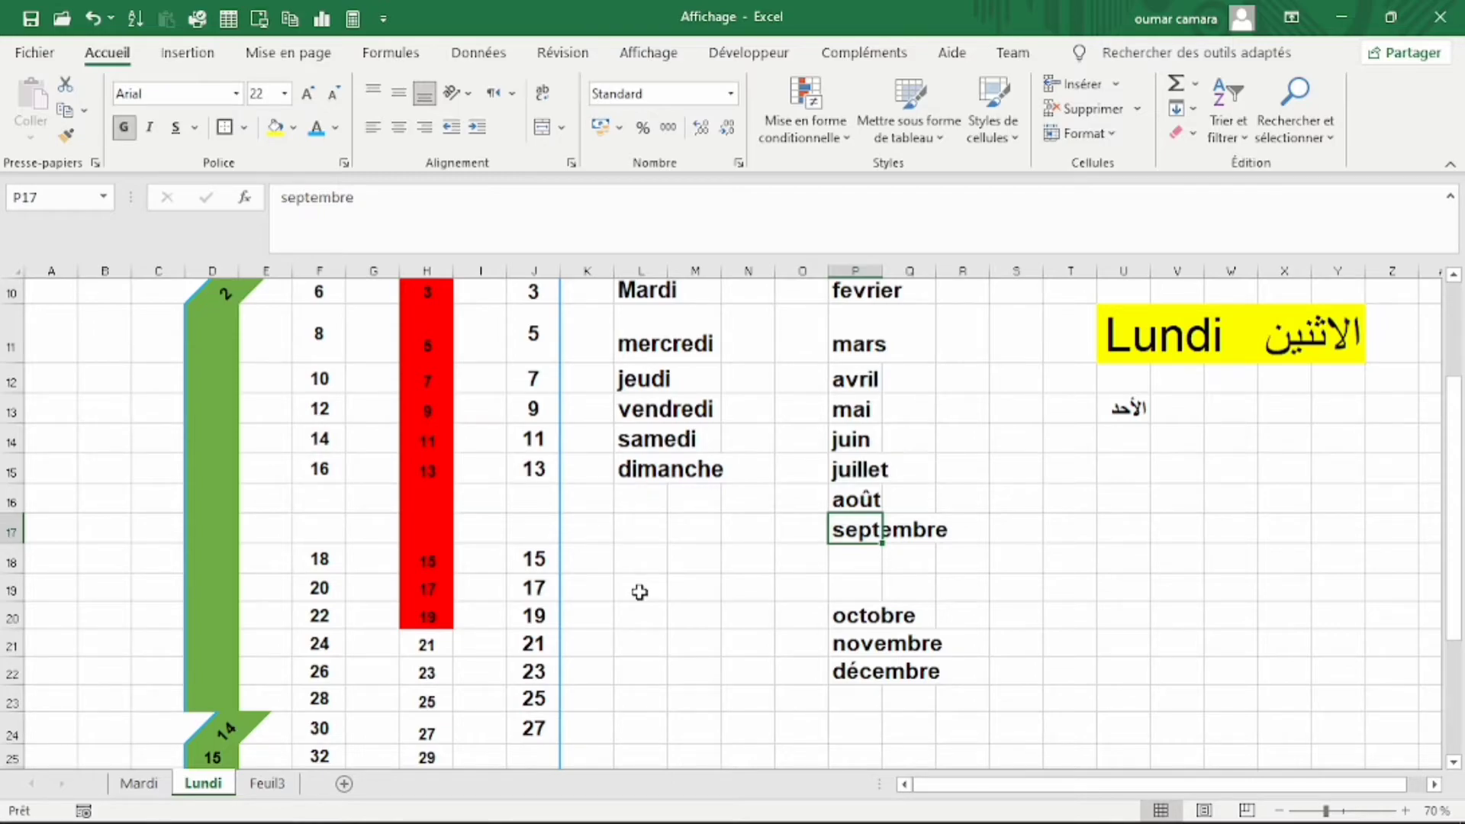
drag(640, 592, 733, 593)
click(732, 593)
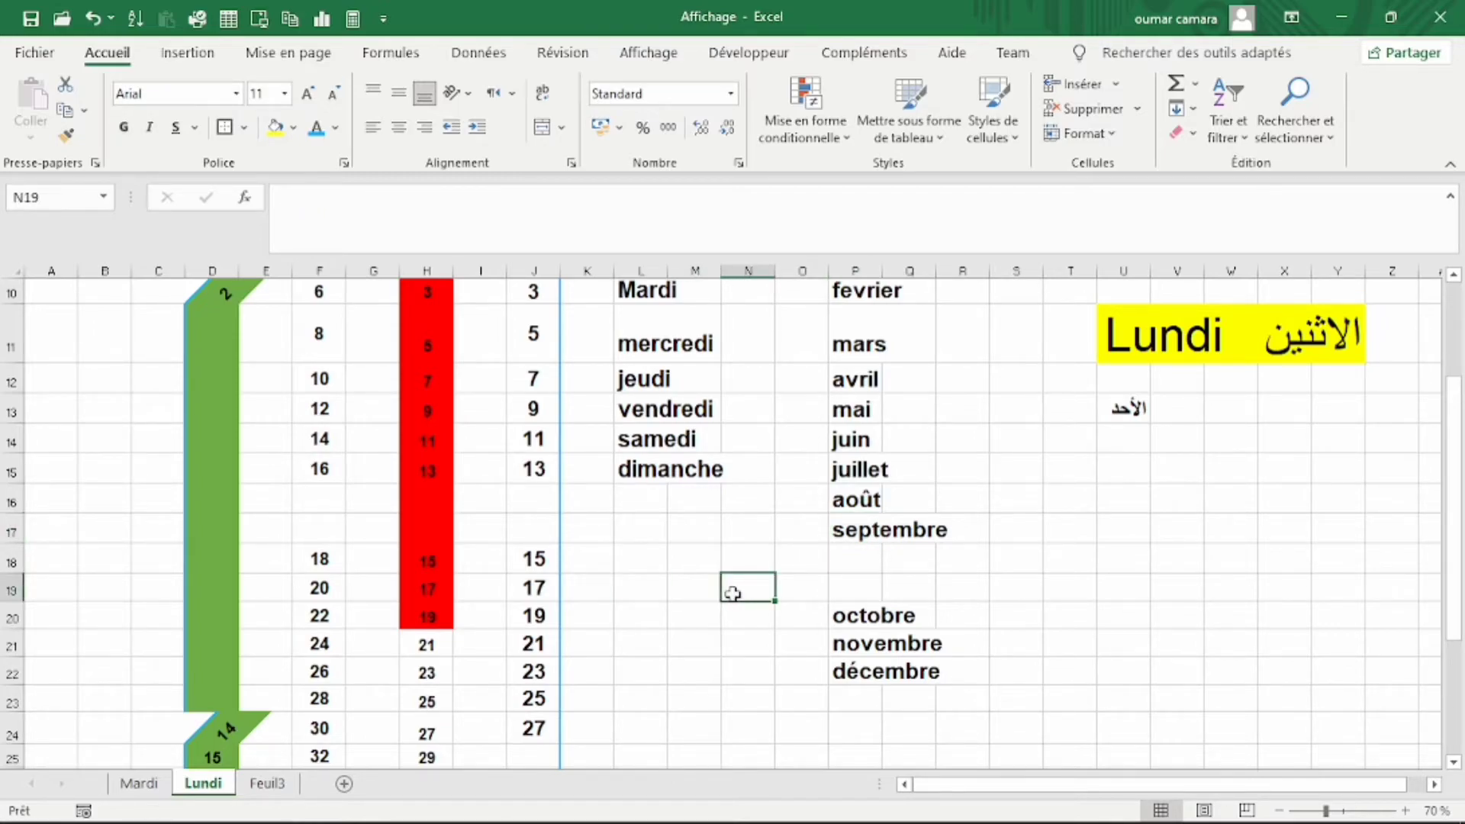
click(647, 593)
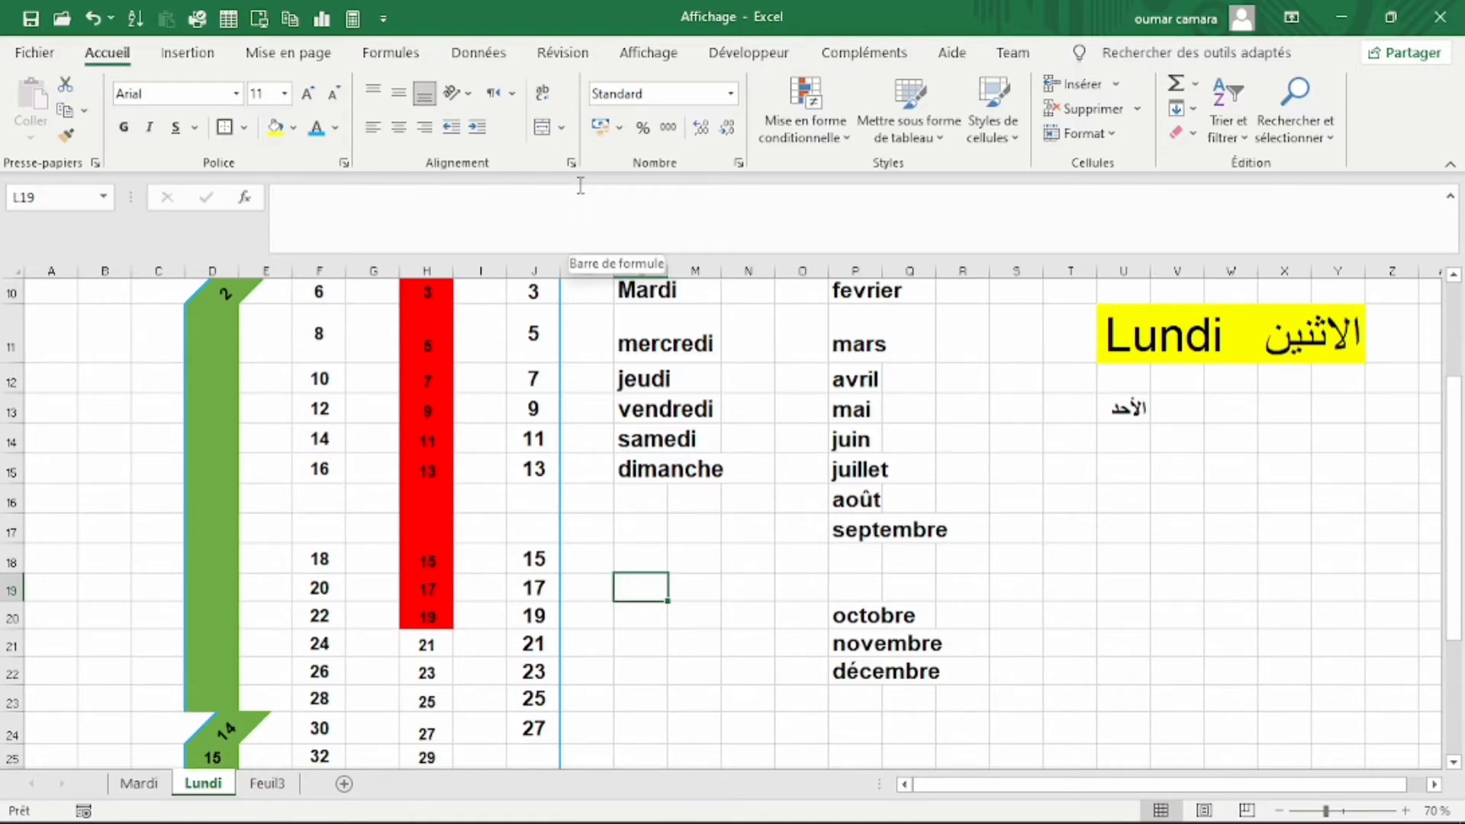
click(739, 163)
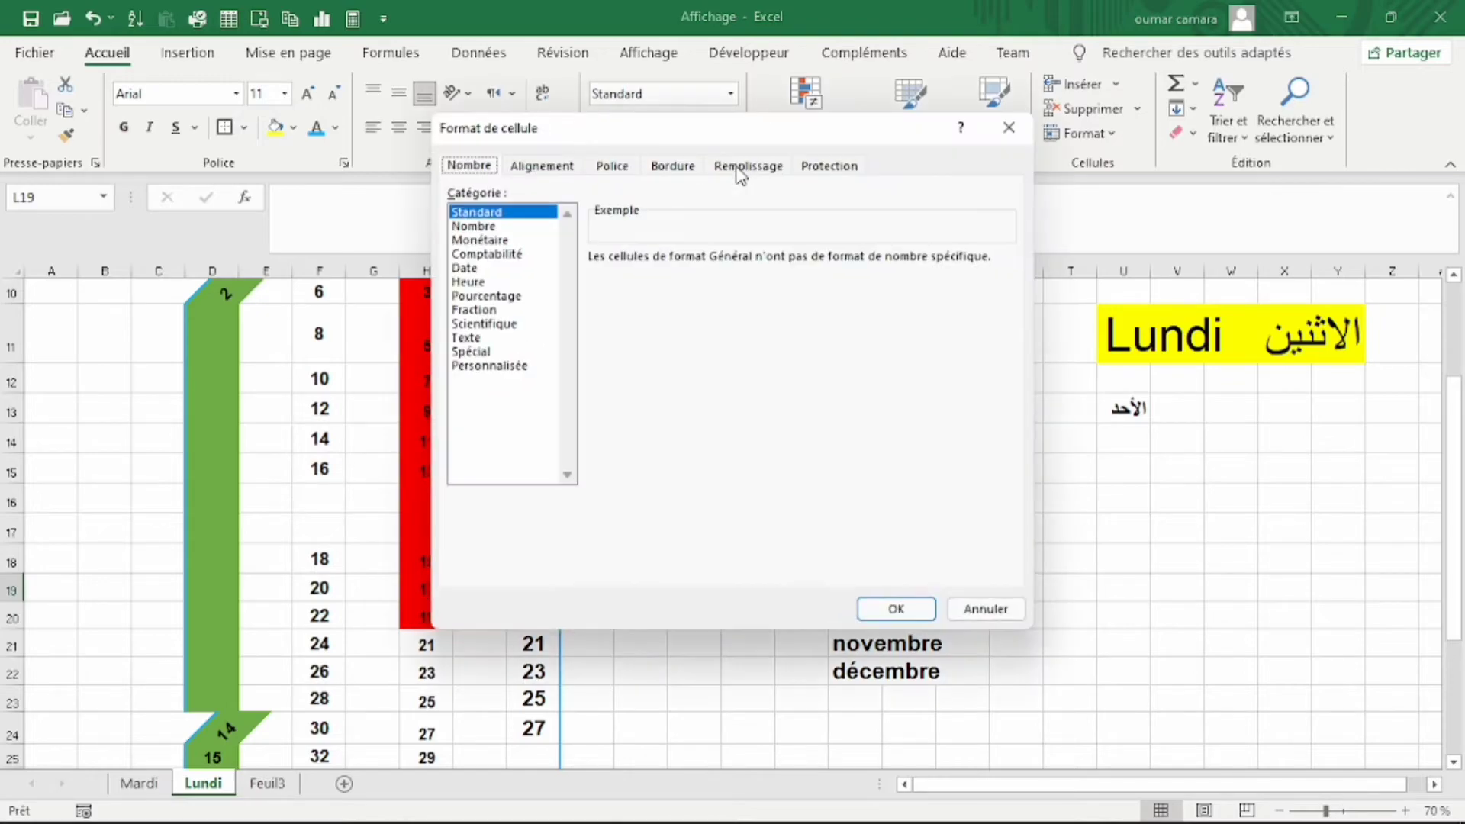
click(486, 241)
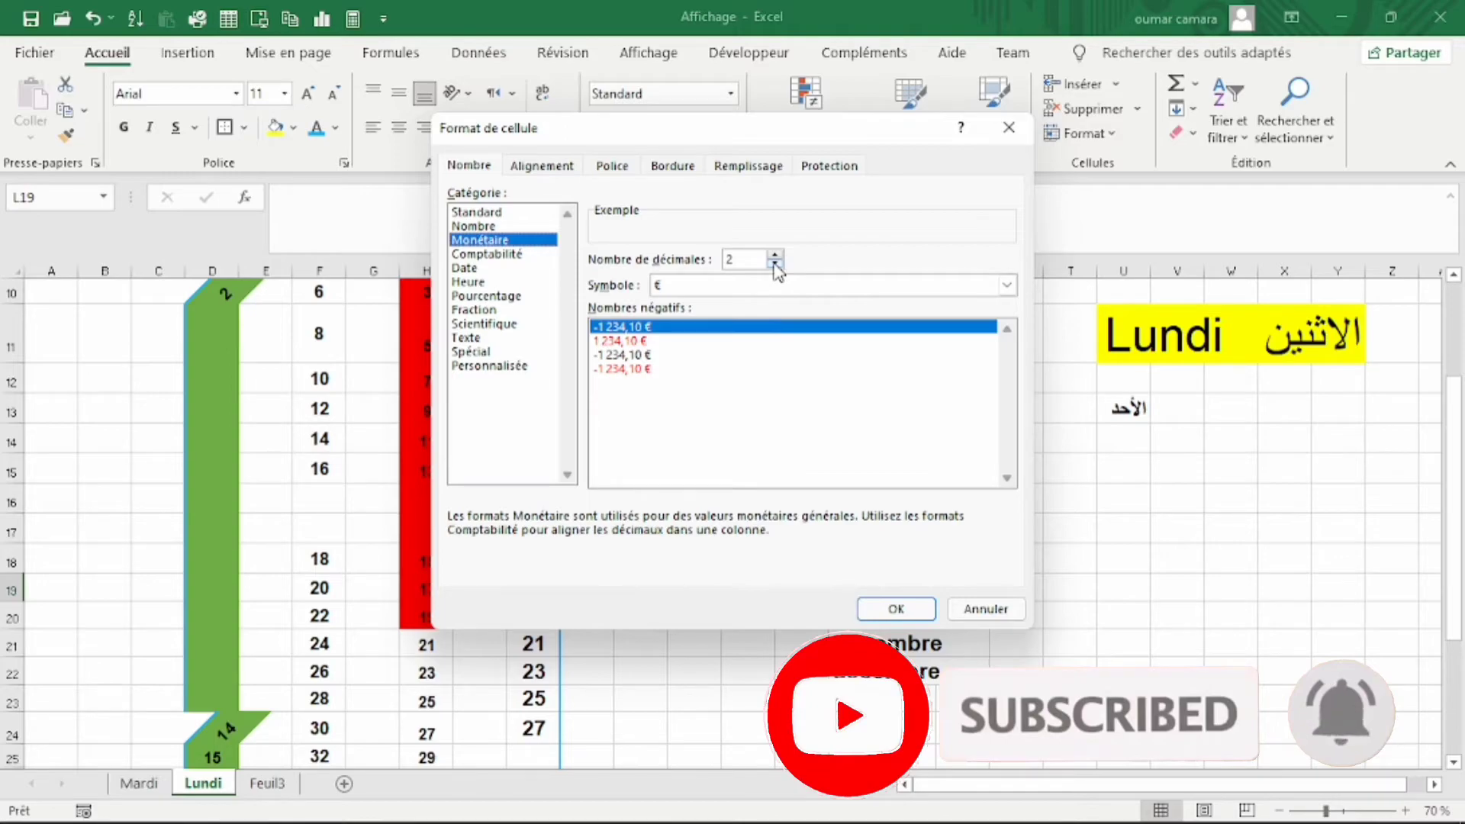
click(776, 265)
click(775, 265)
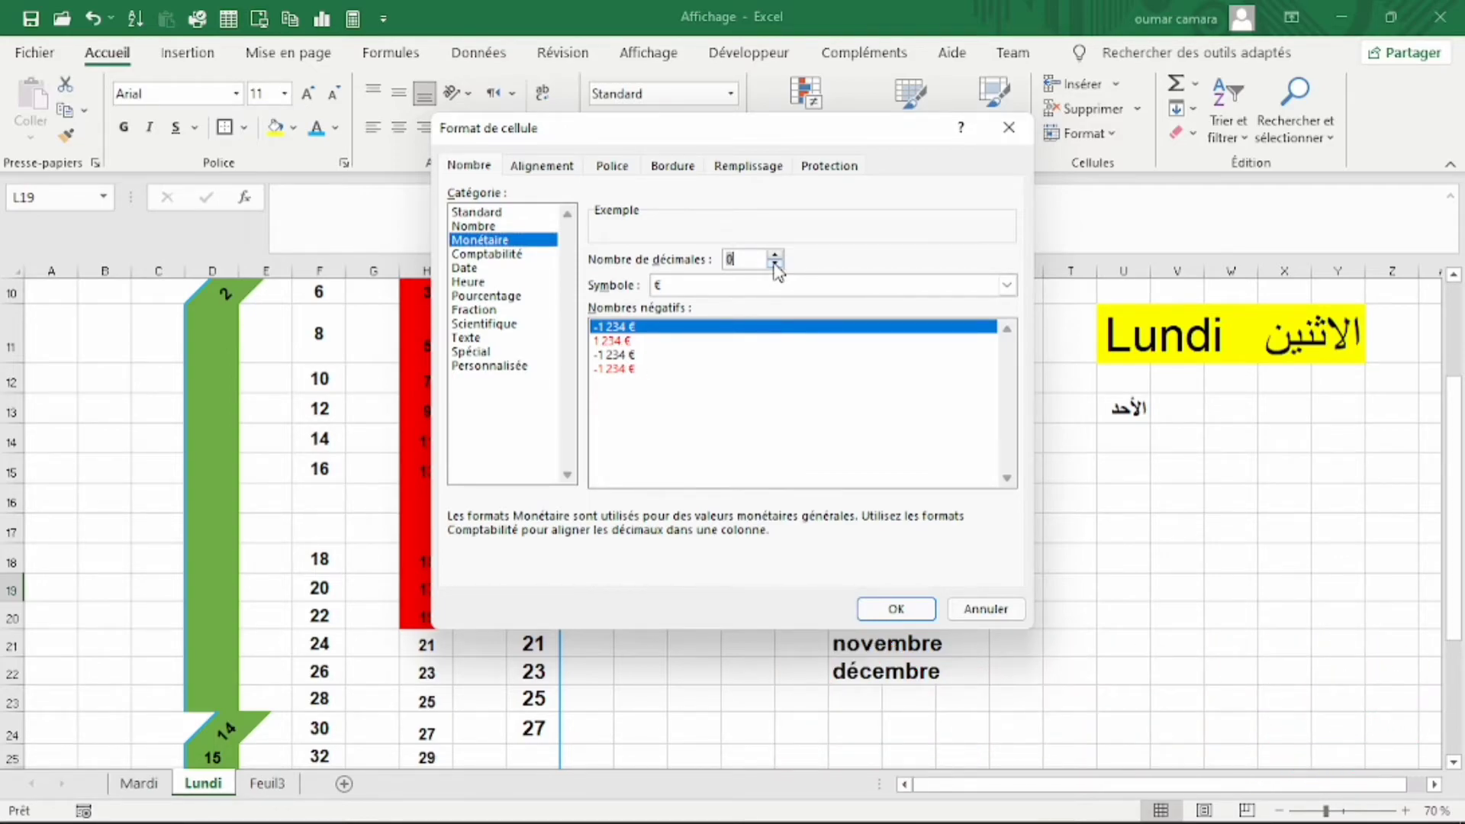
click(881, 604)
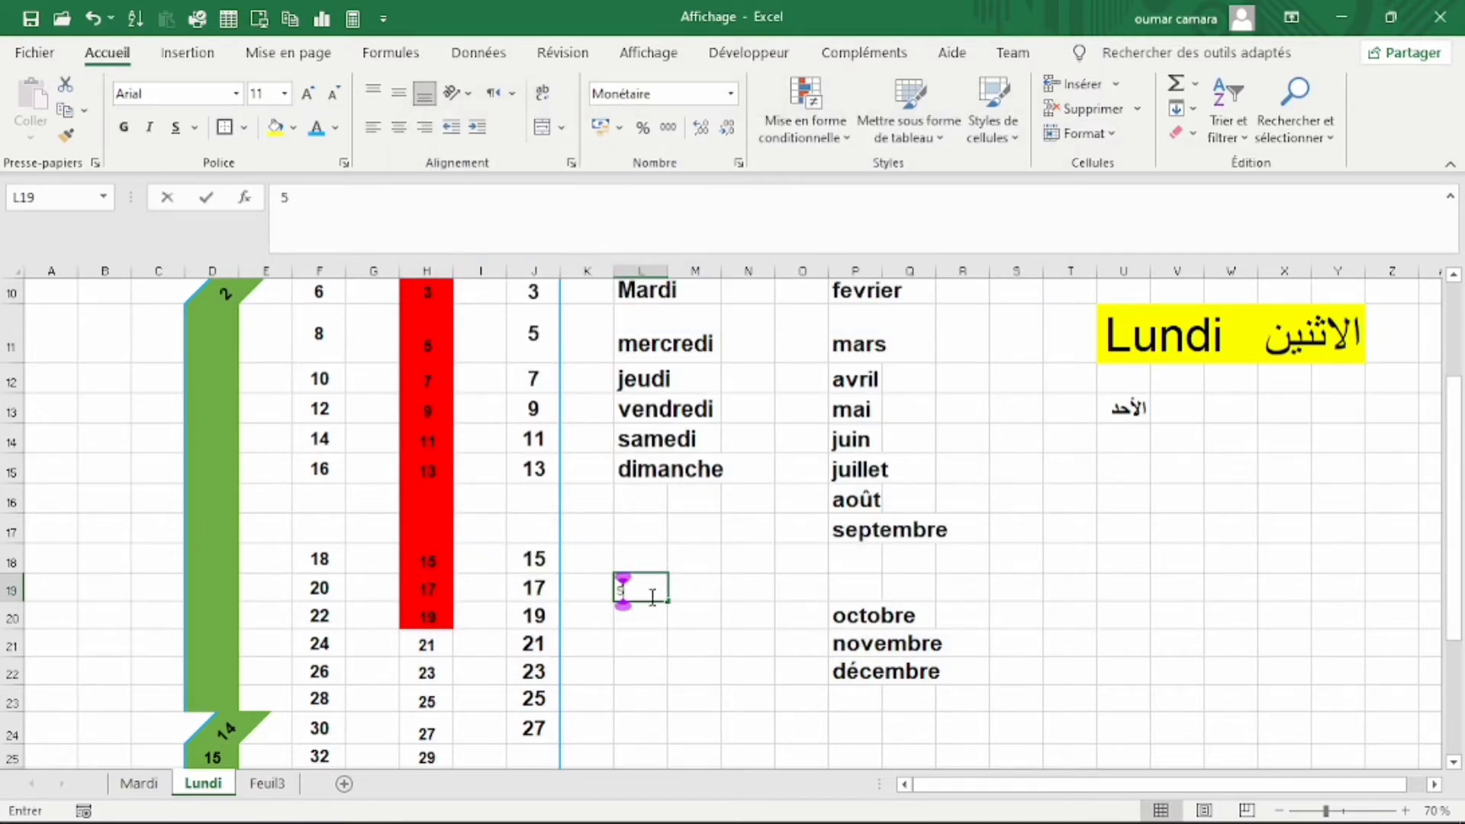
text(55)
key(Return)
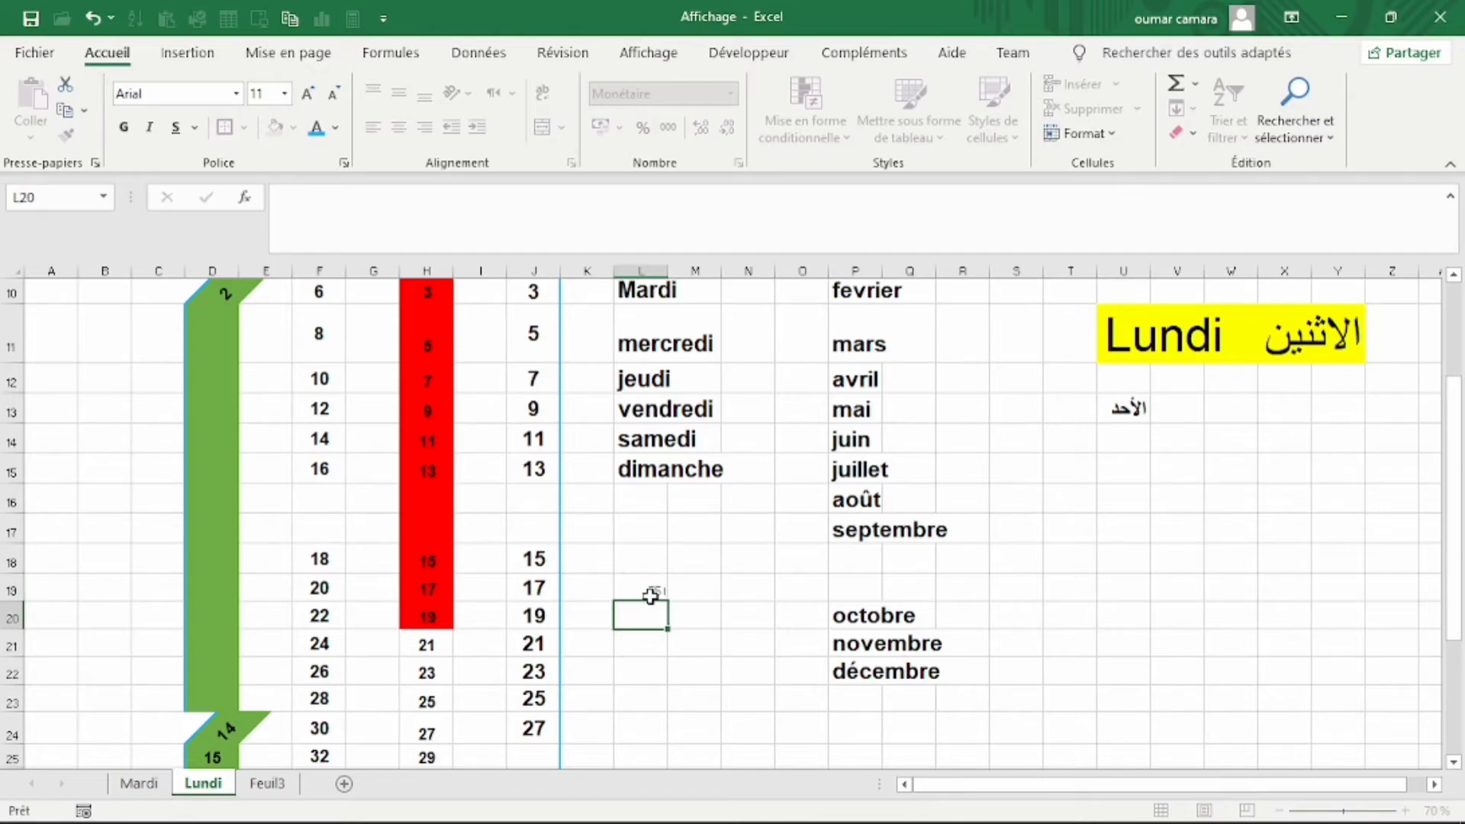
- Make the 55 € value in L19 bold, centred and three font sizes larger
click(651, 588)
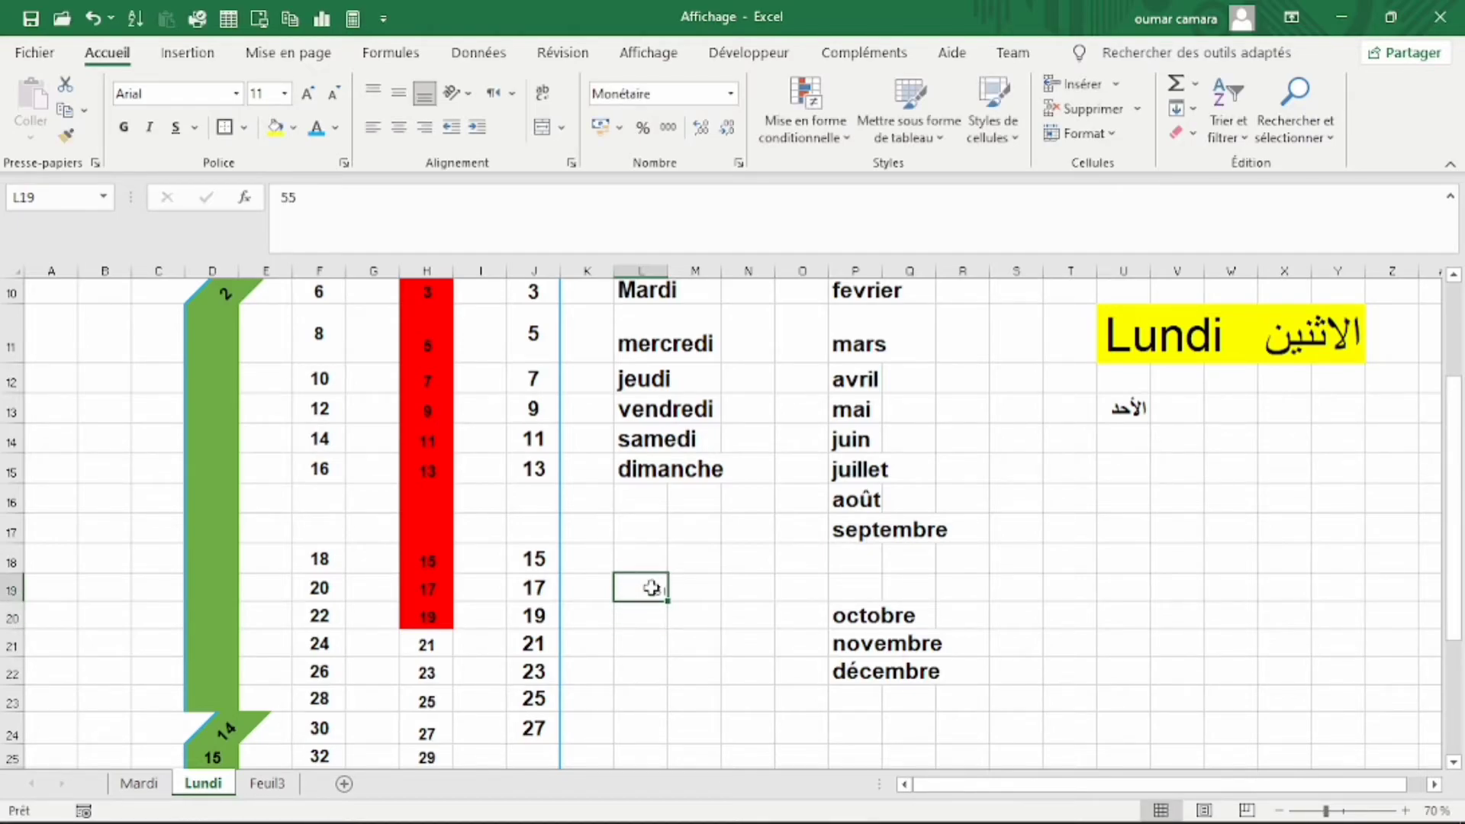
click(124, 126)
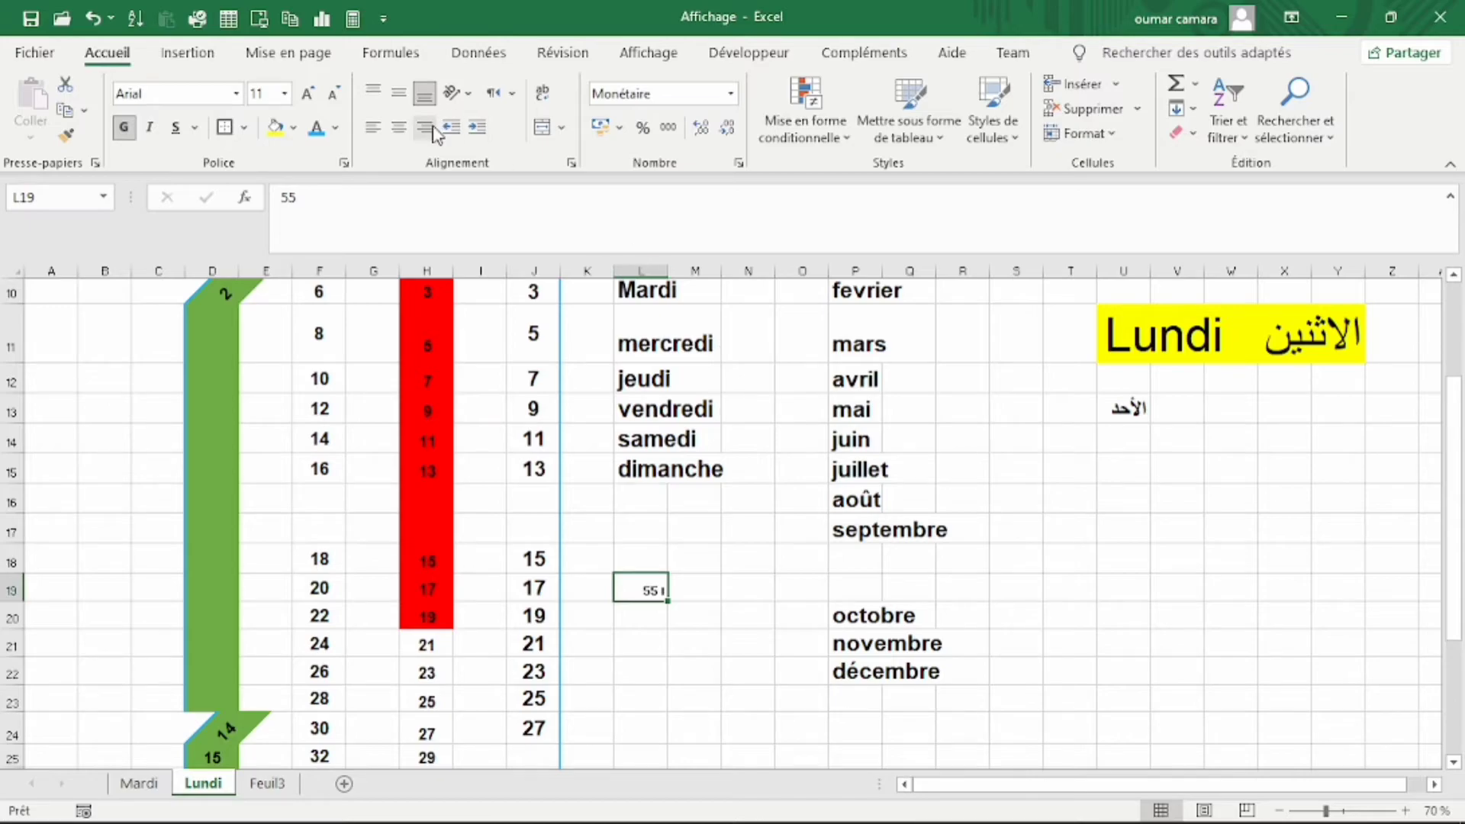
click(409, 131)
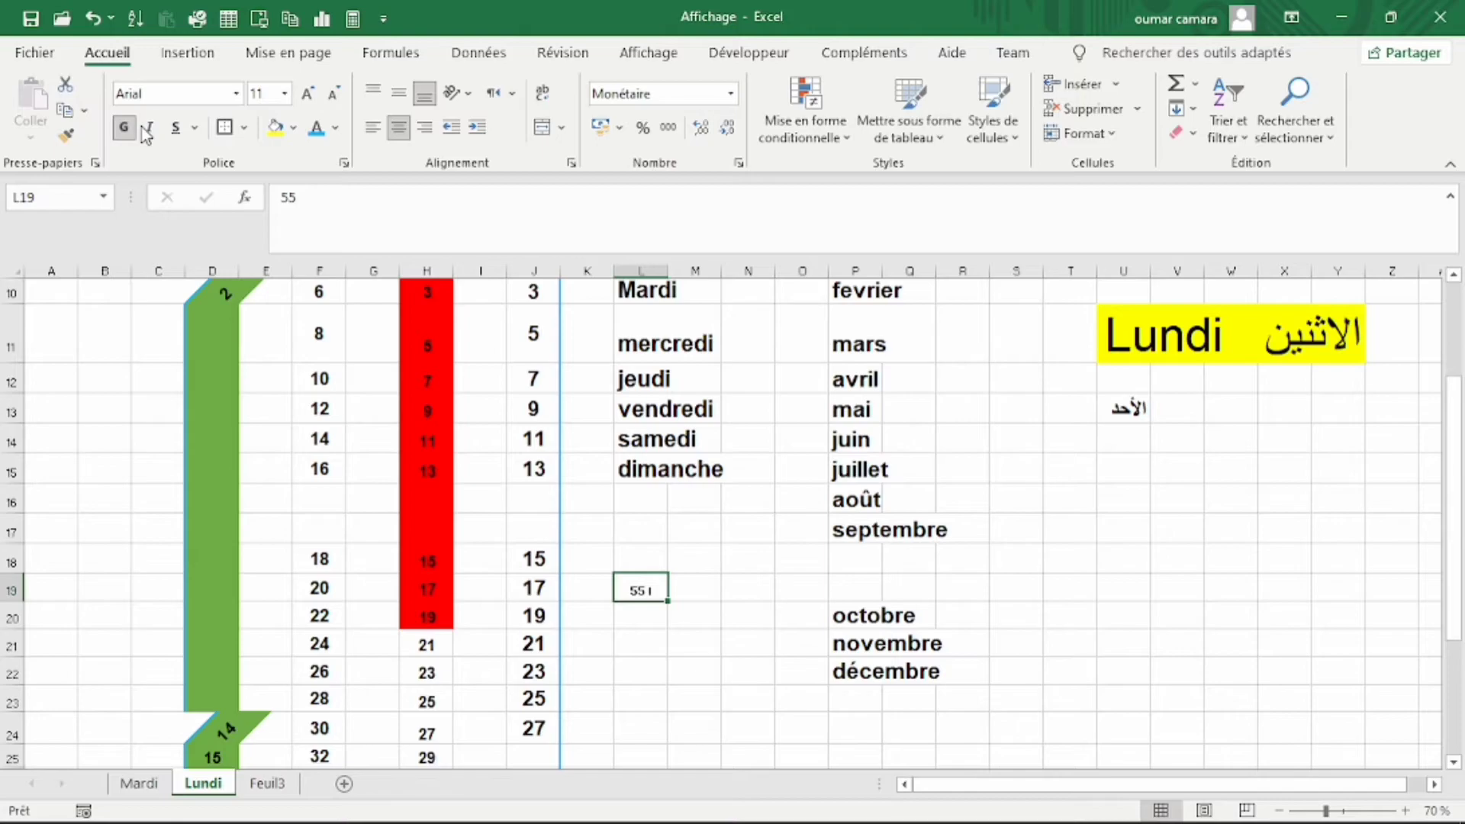
click(306, 95)
click(306, 94)
click(306, 95)
click(306, 95)
click(638, 652)
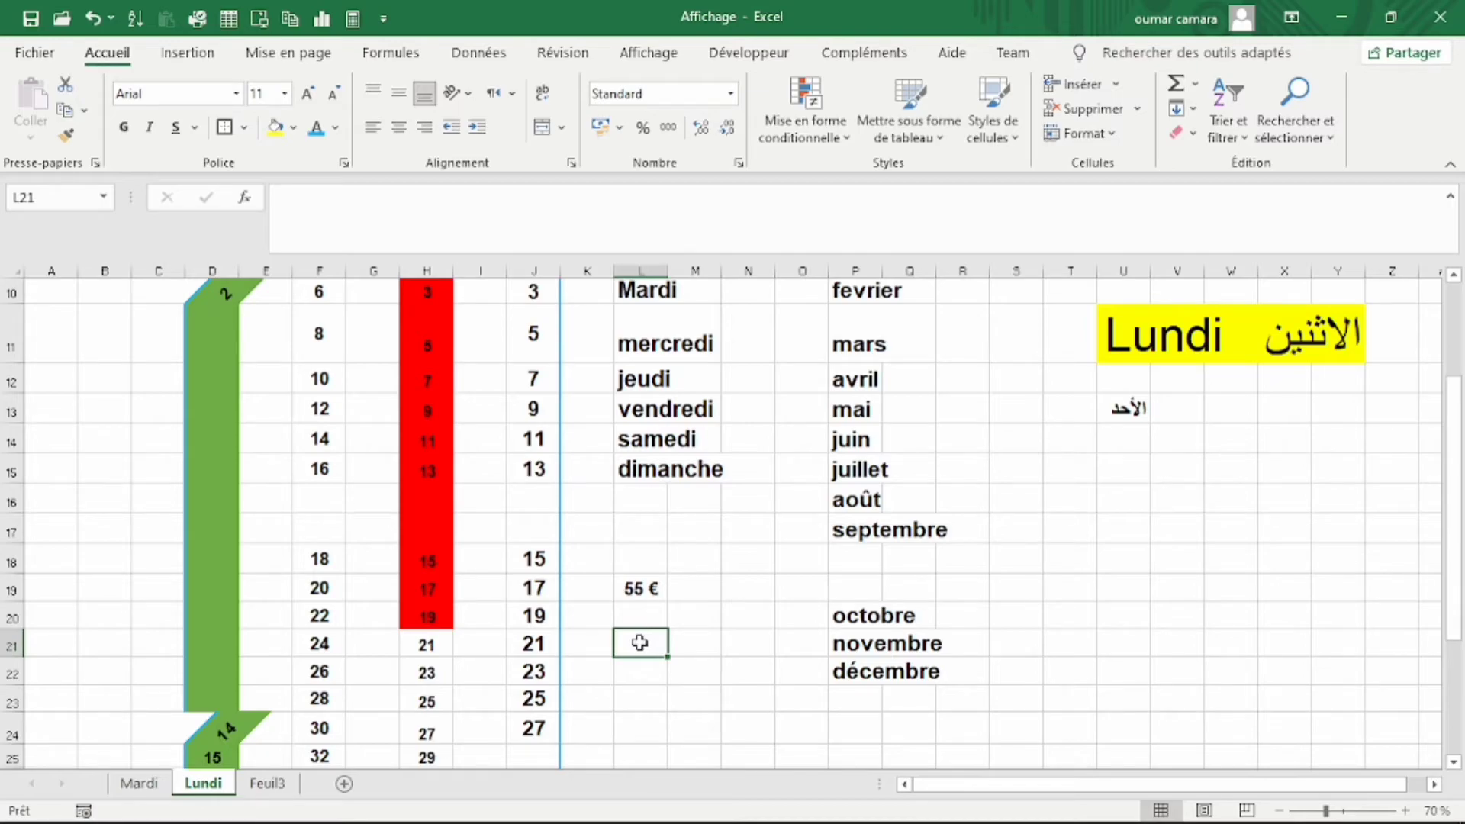
- Format L21 as US dollar currency and enter 66, showing $66,00
click(743, 167)
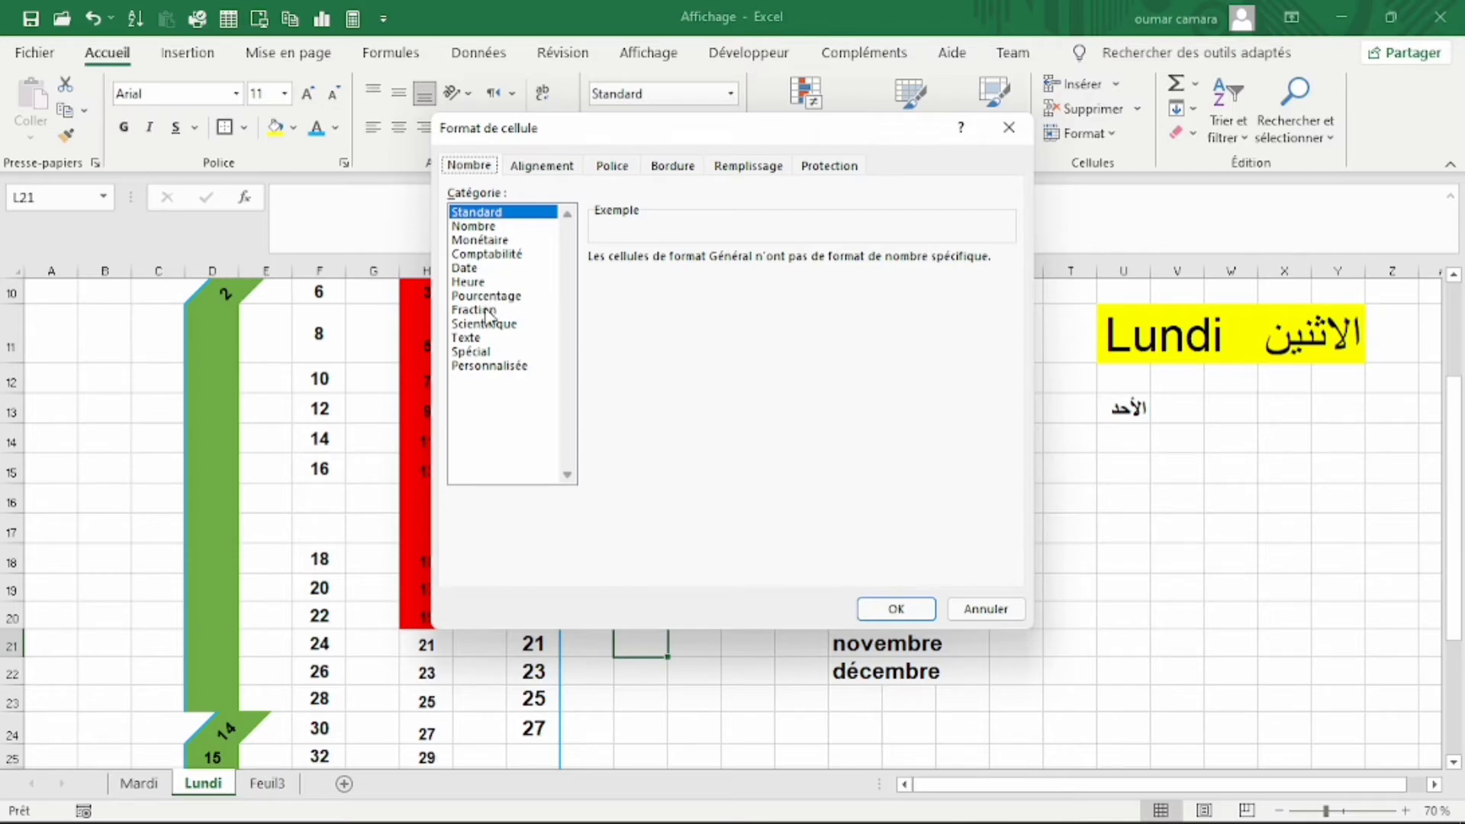
click(489, 241)
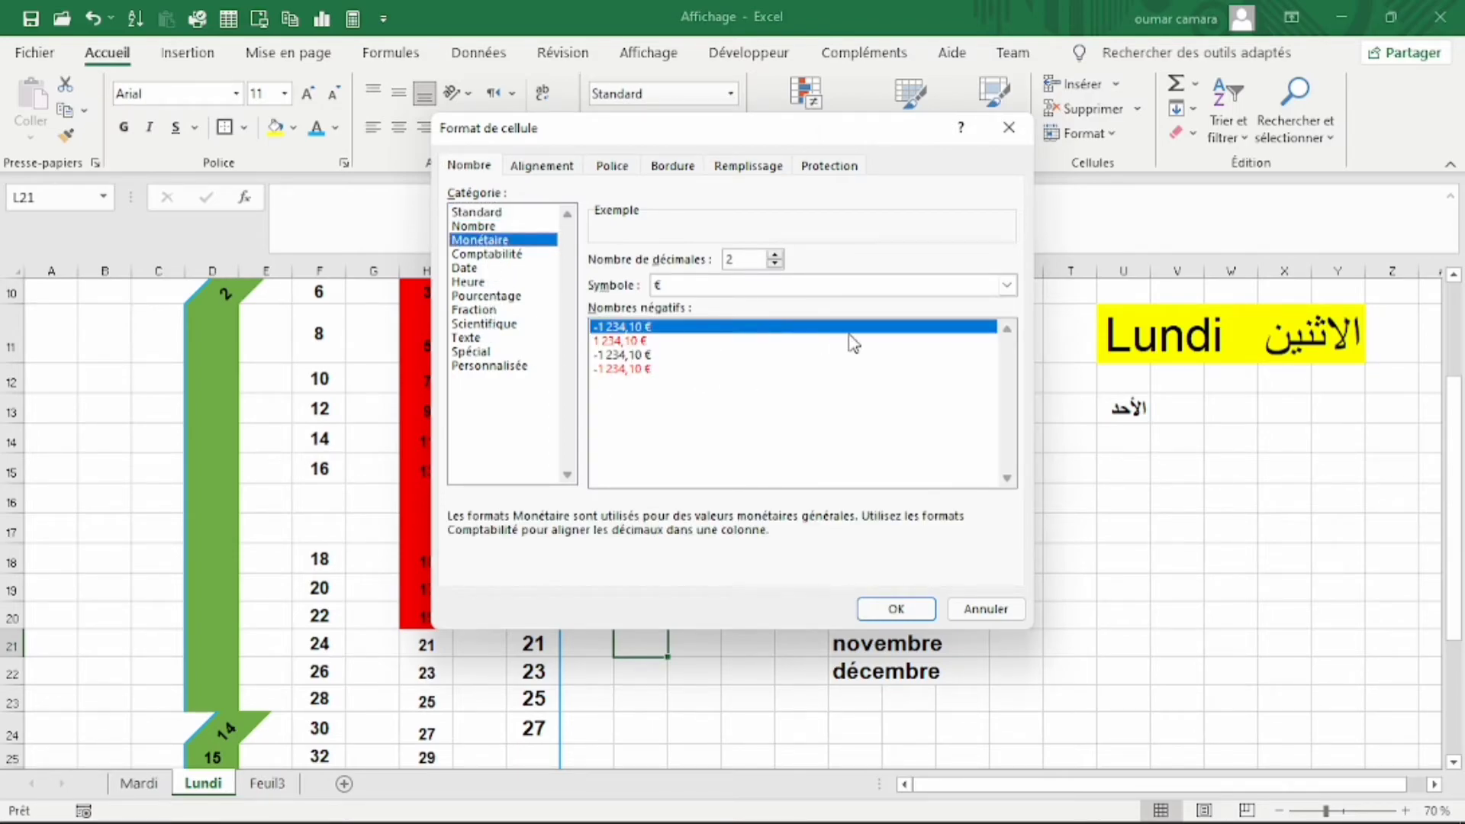
click(1007, 286)
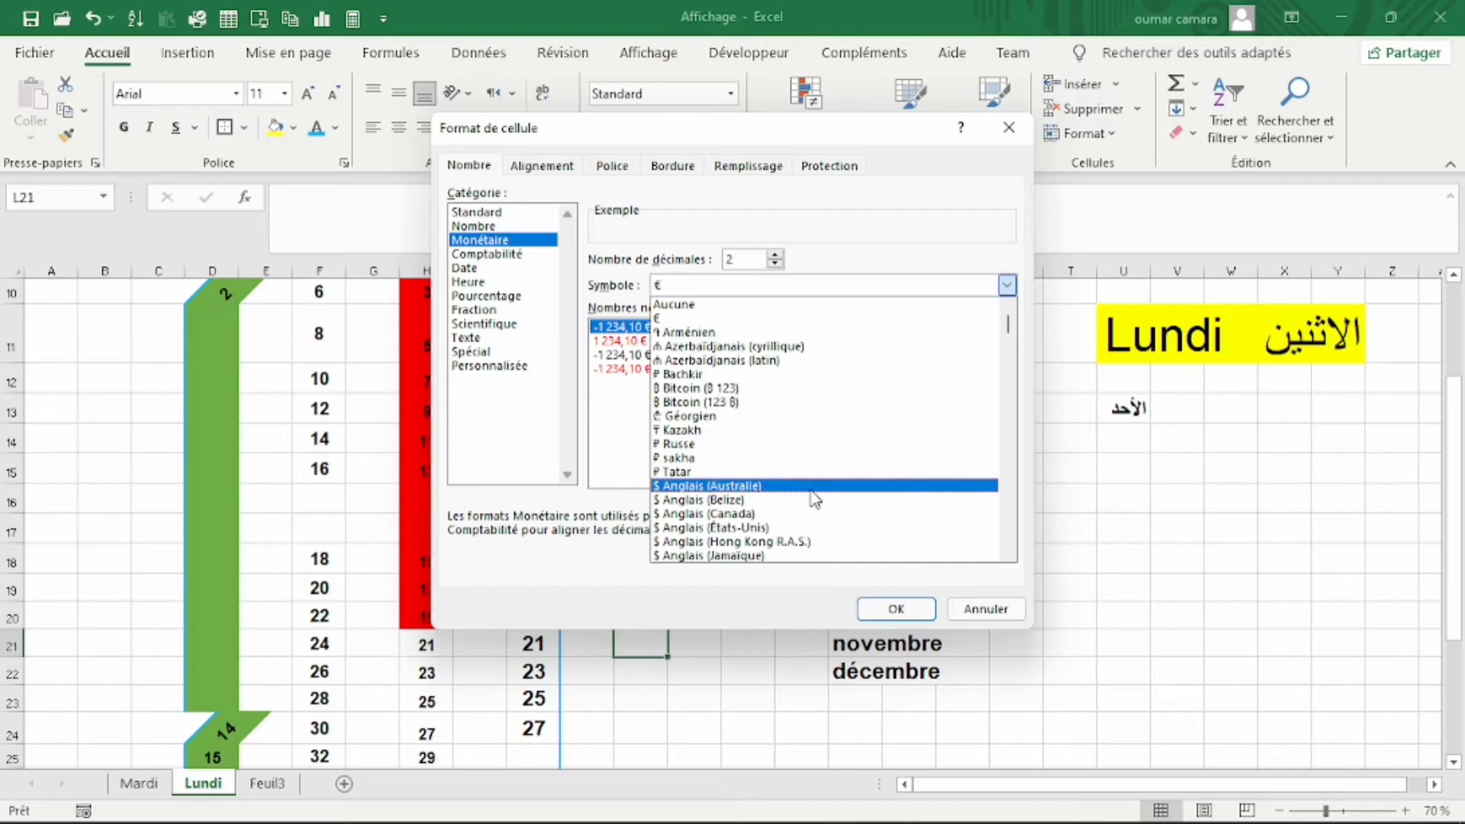
click(789, 528)
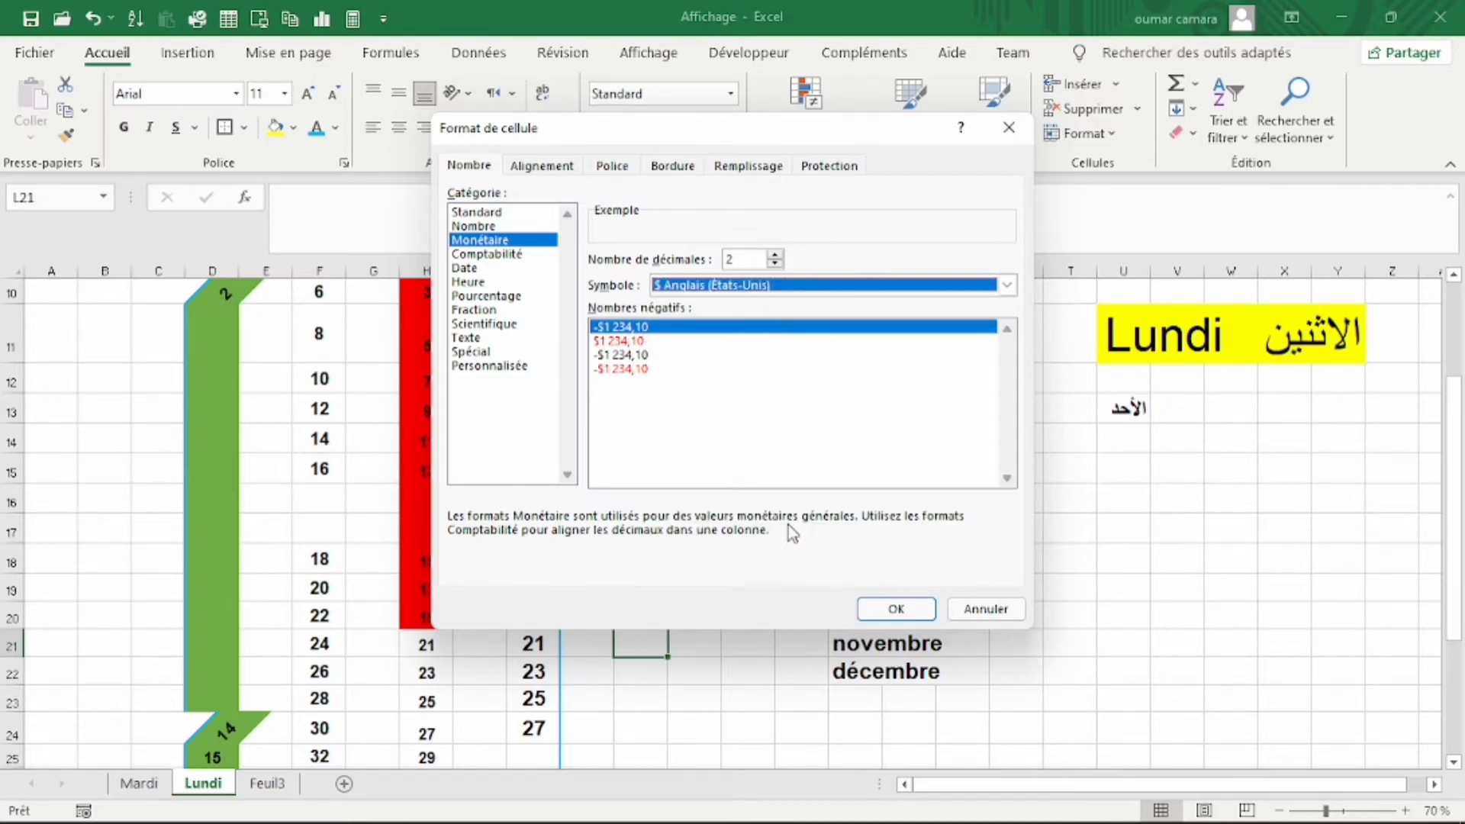
click(880, 608)
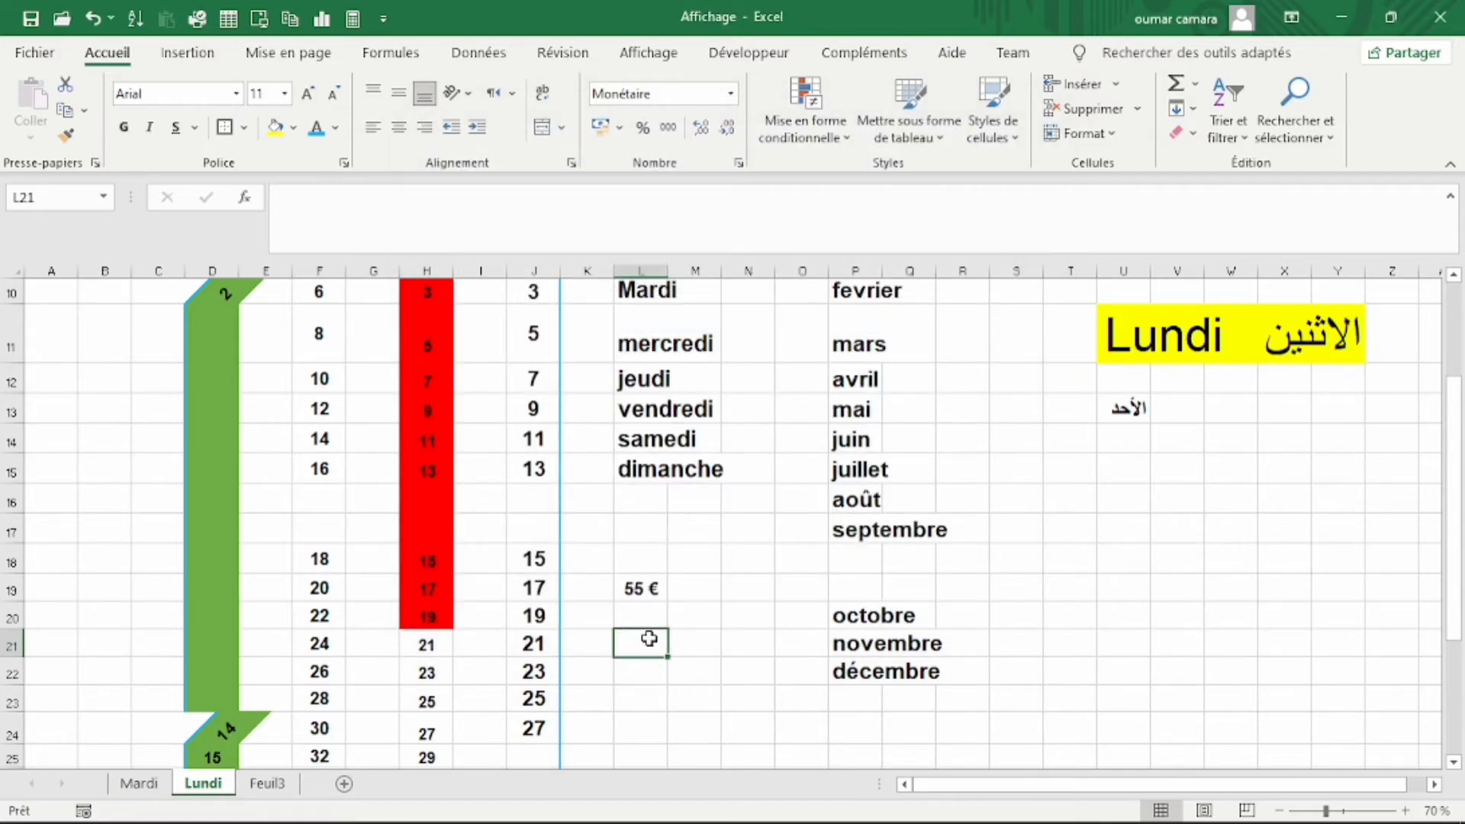
text(66)
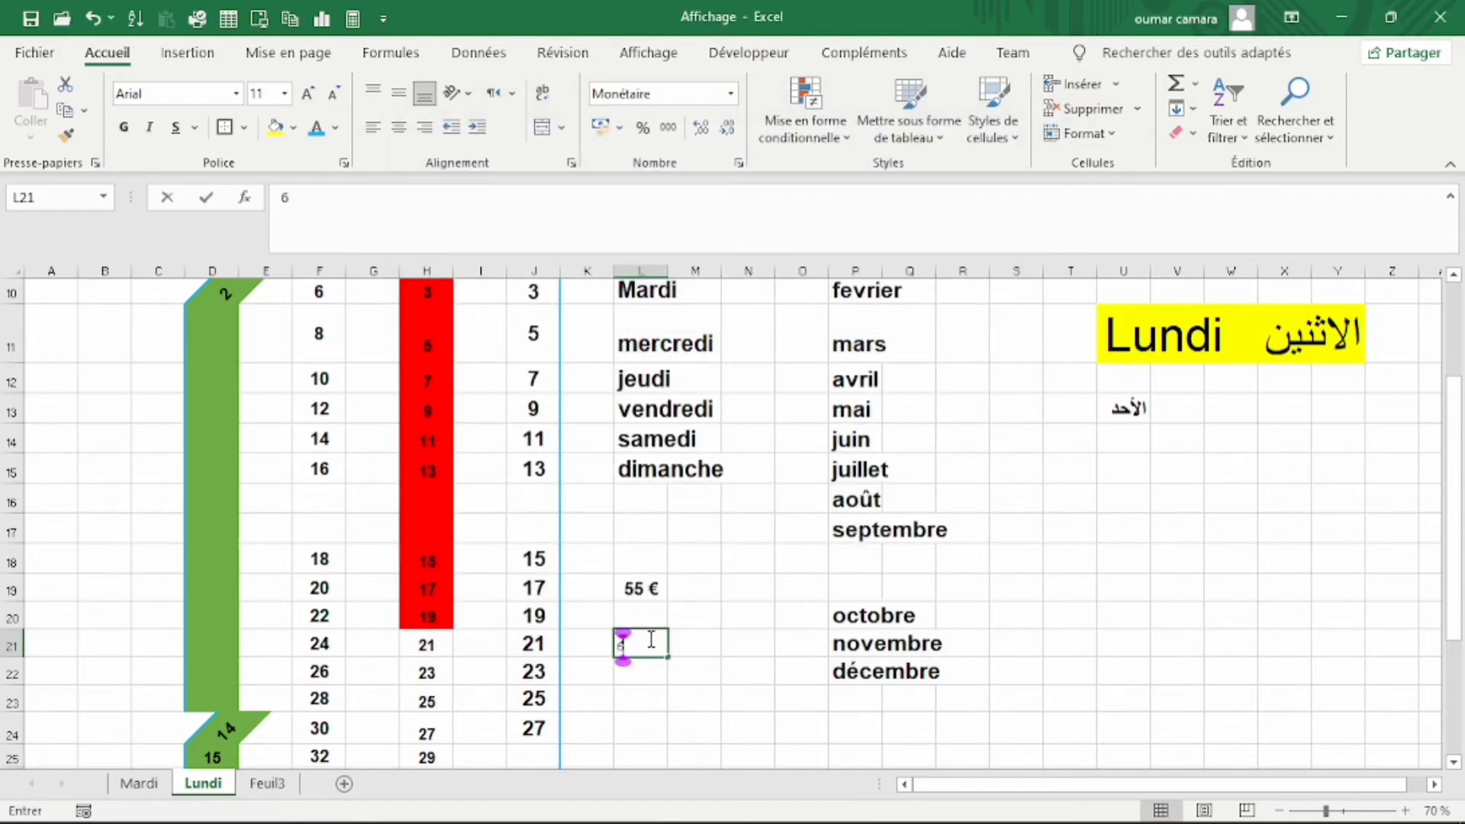
key(Return)
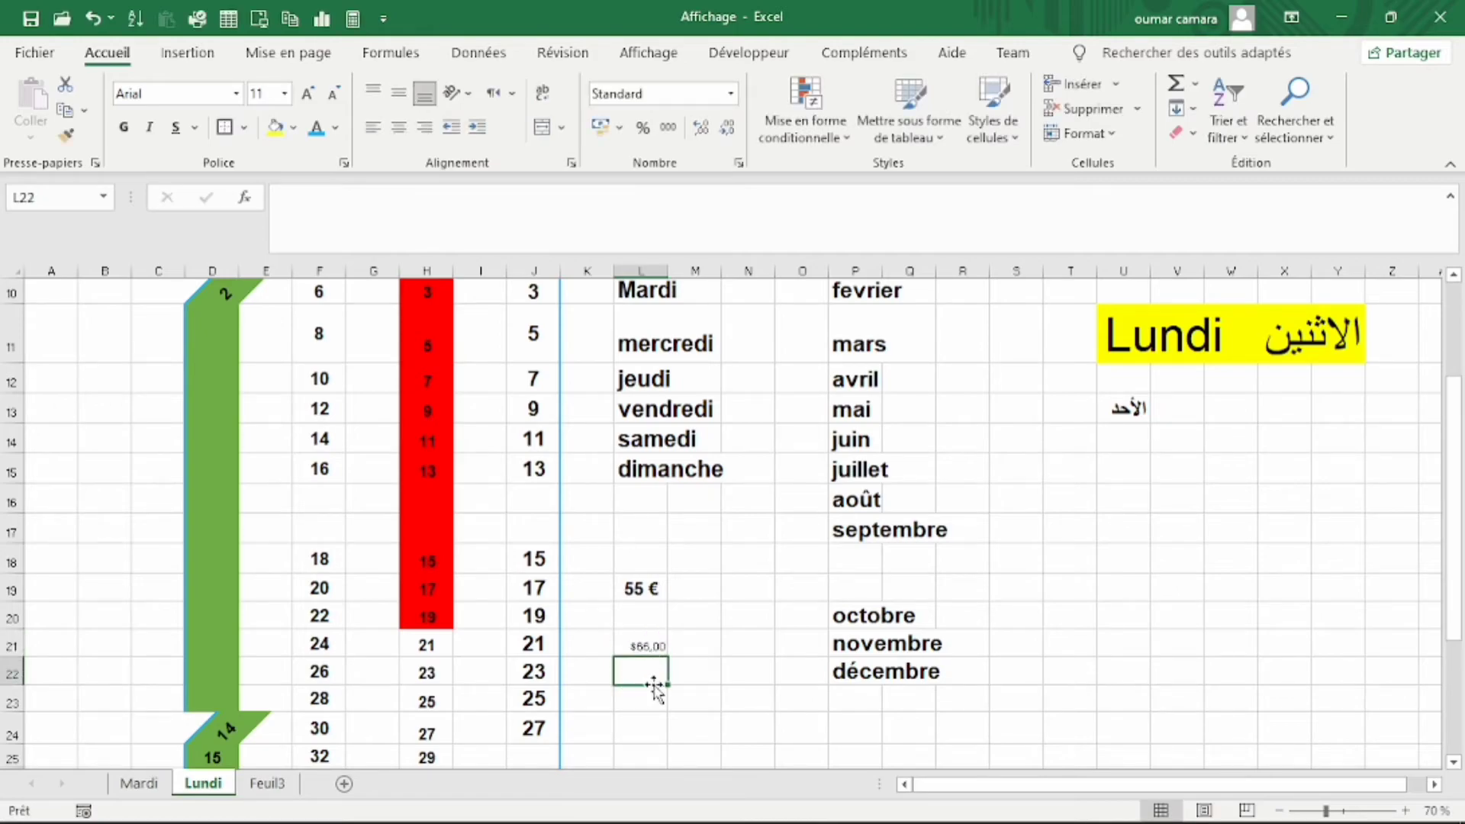
- Enlarge the $66,00 value in L21 to 24-point and make it bold
click(650, 647)
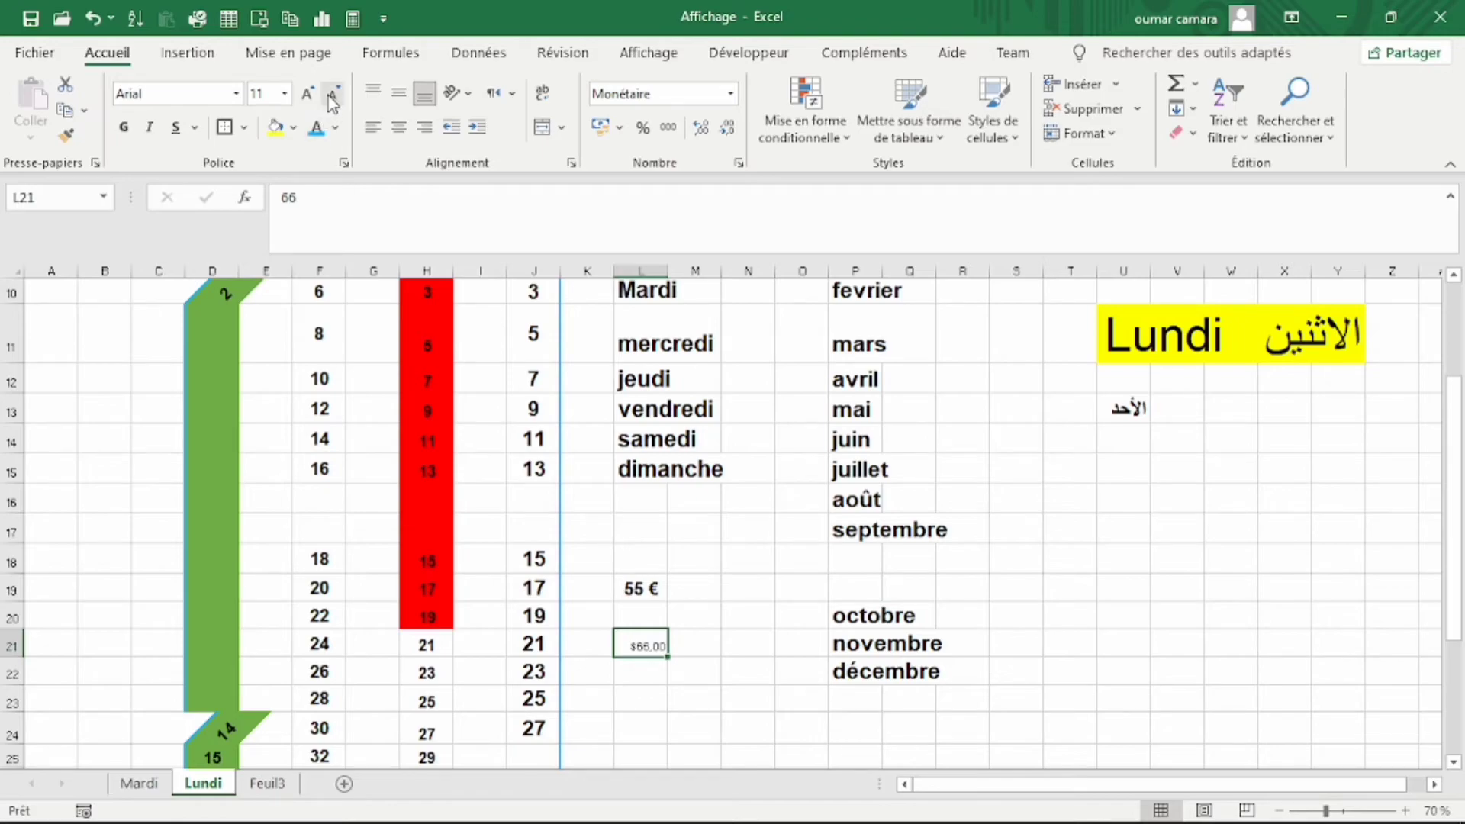
click(309, 96)
click(309, 95)
click(309, 95)
click(309, 95)
click(327, 95)
click(326, 95)
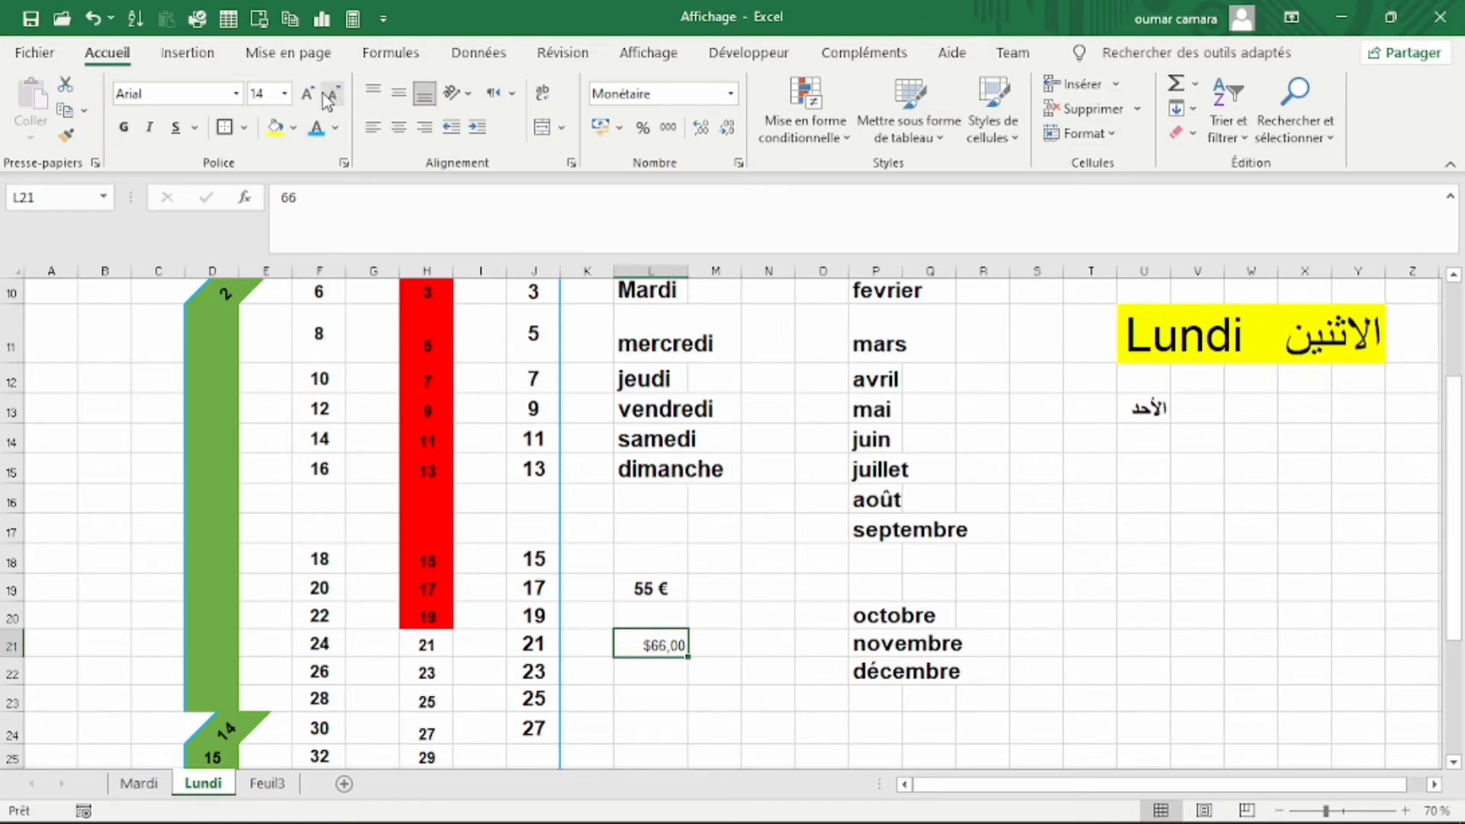
click(309, 96)
click(309, 95)
click(309, 96)
click(309, 95)
click(309, 96)
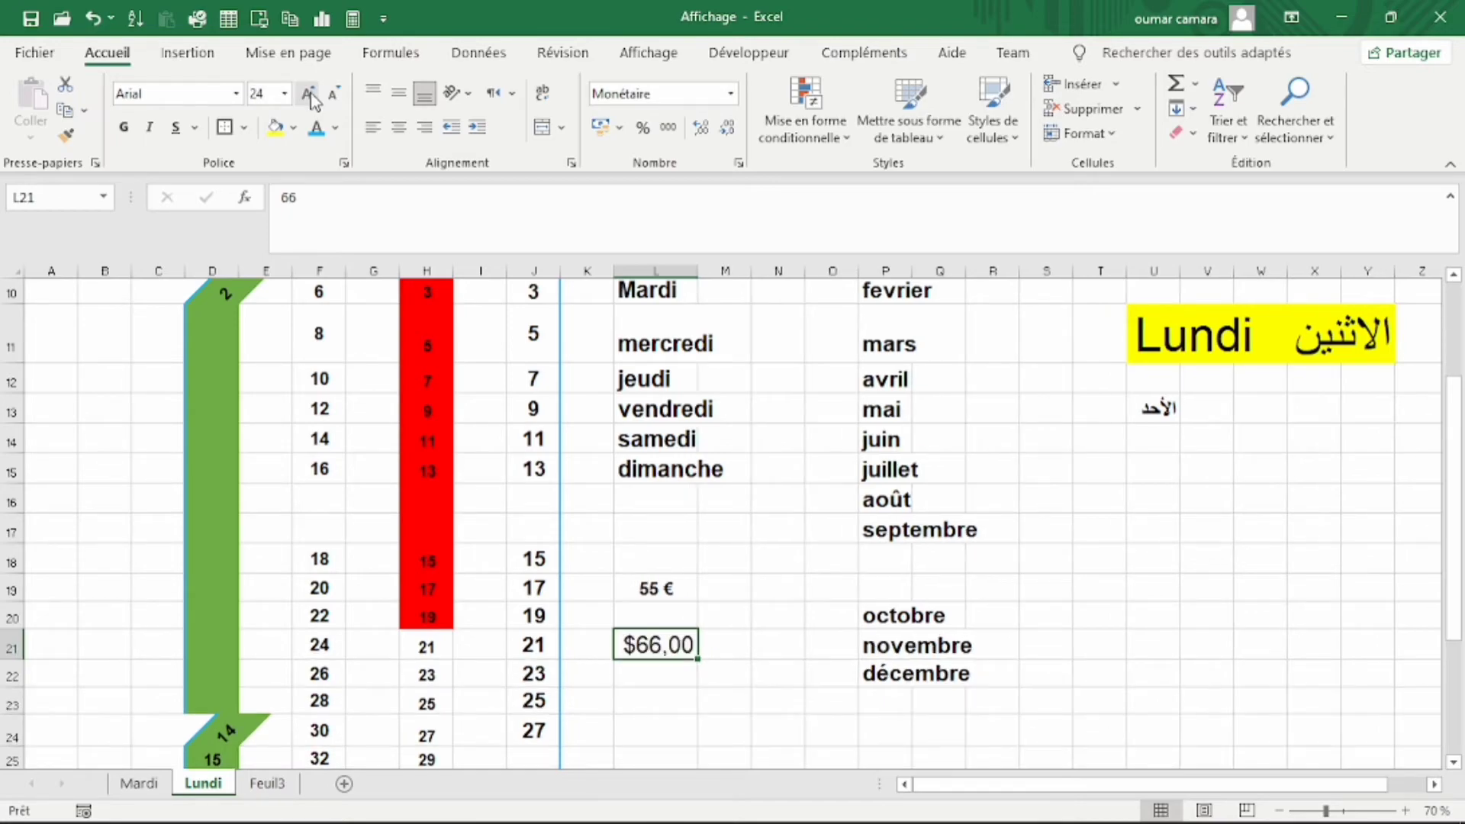
click(124, 126)
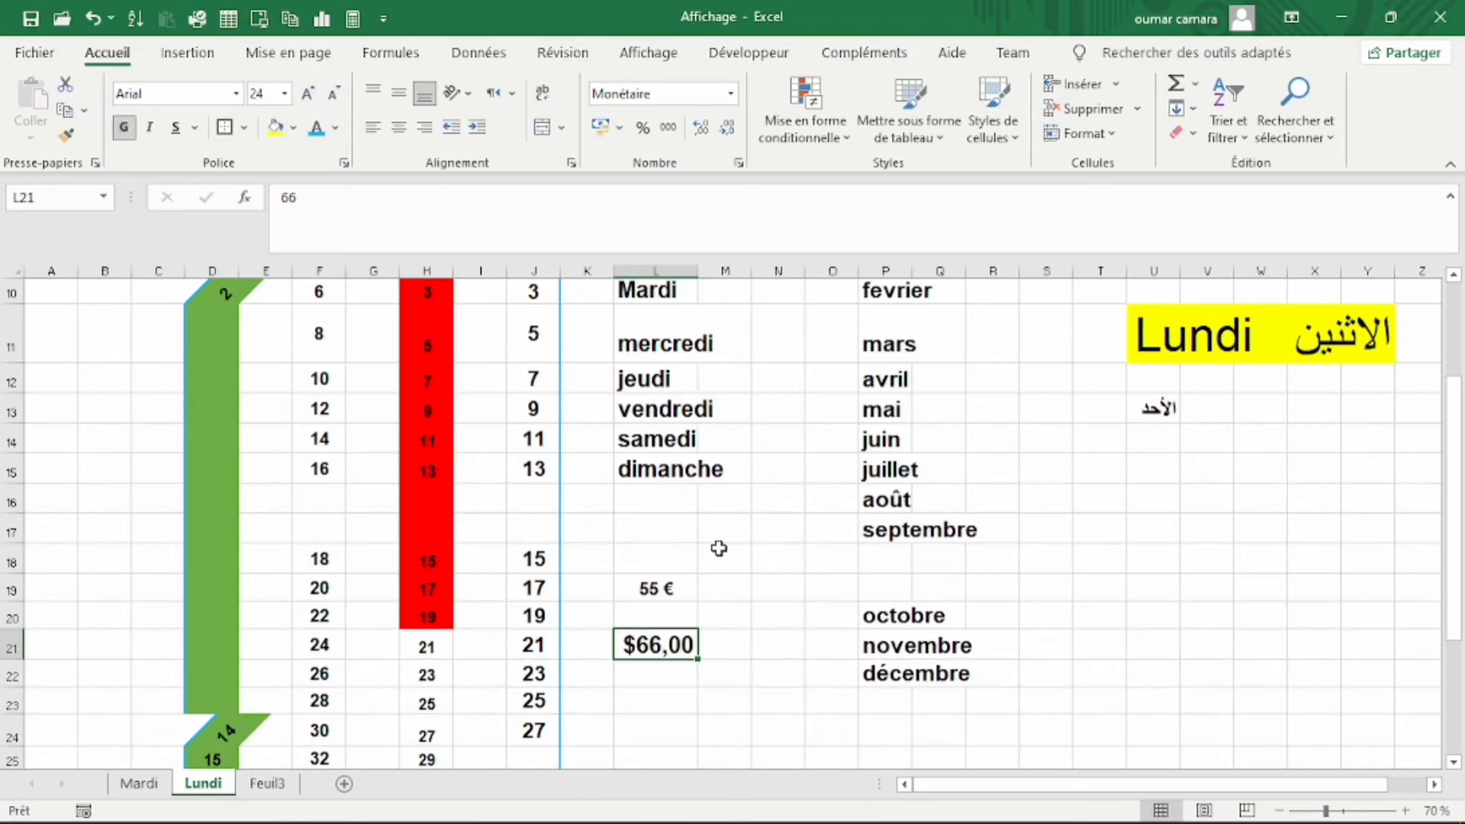
click(741, 700)
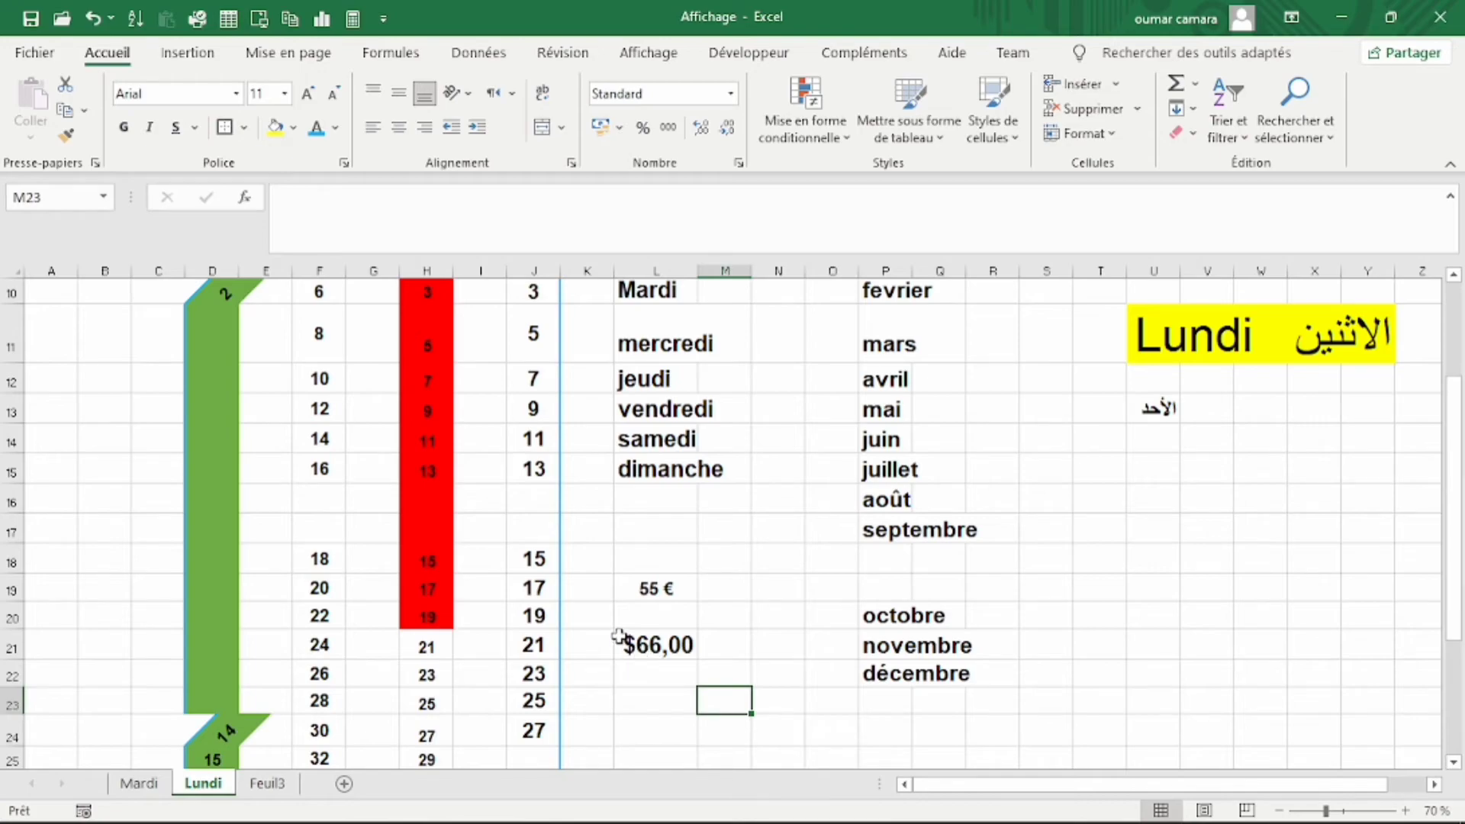
- Format cell L23 as Monétaire currency with the GNF symbol
scroll(719, 605, down, 1)
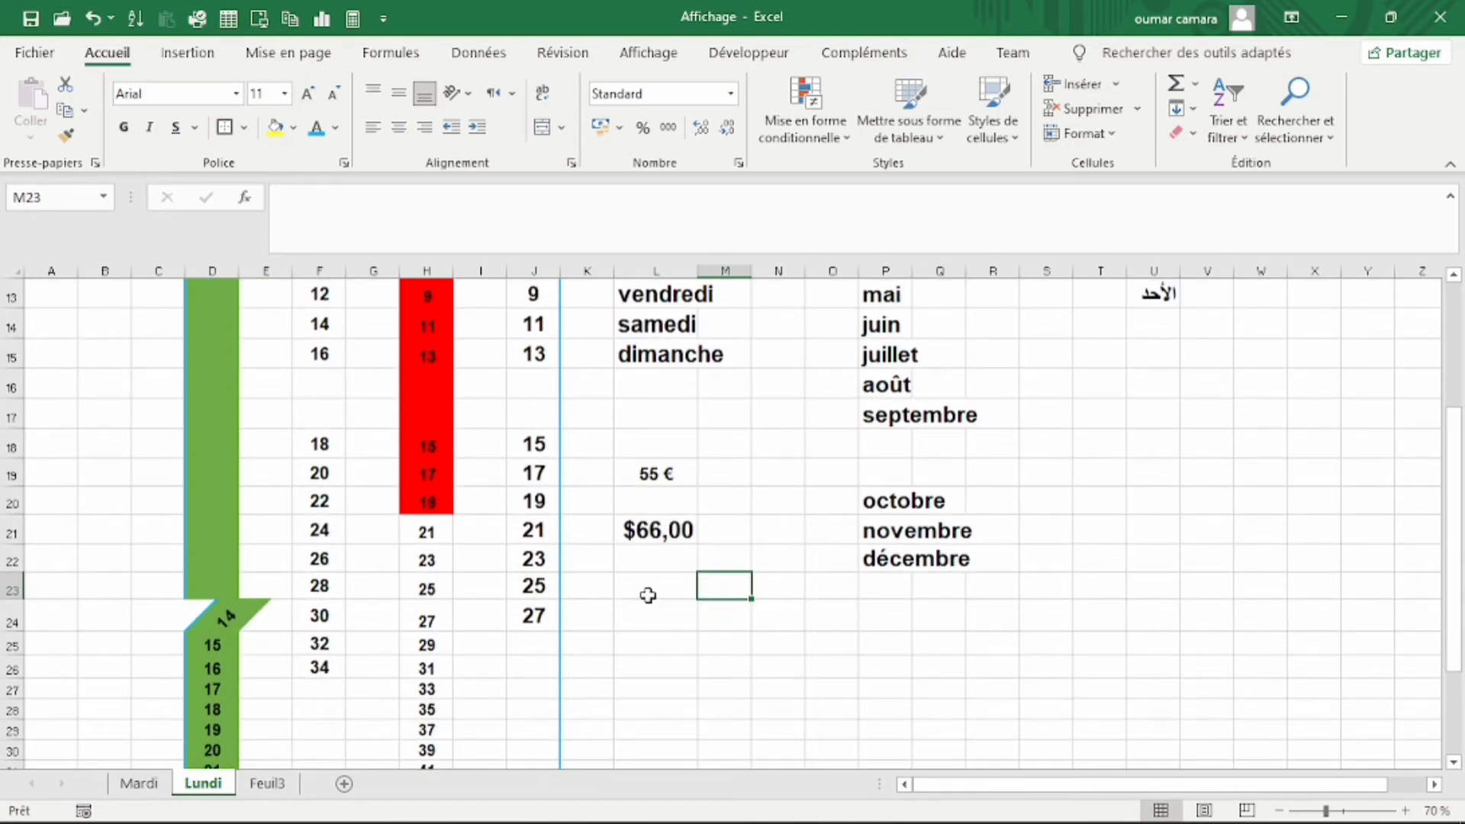
click(642, 587)
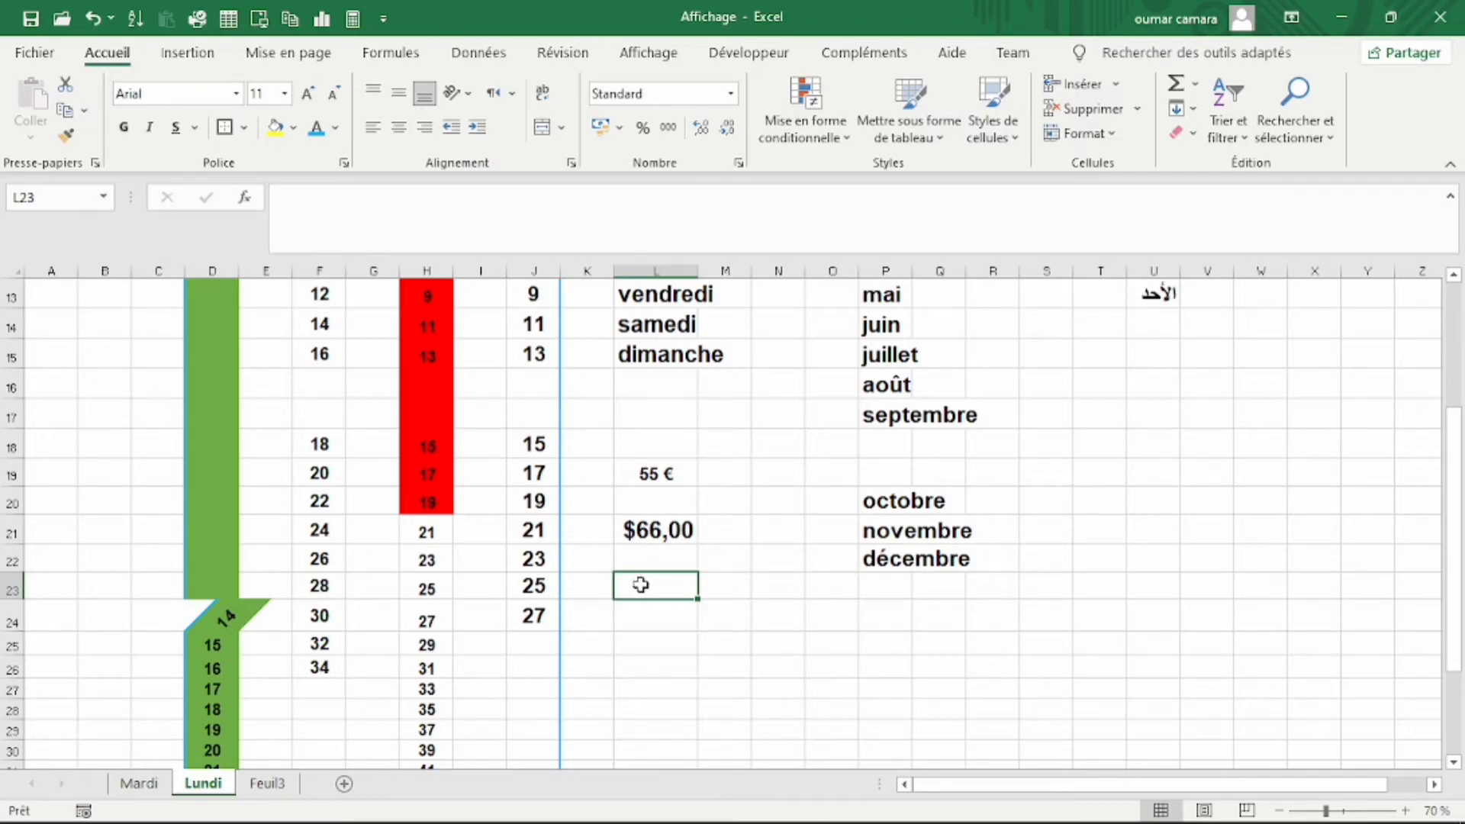
click(738, 162)
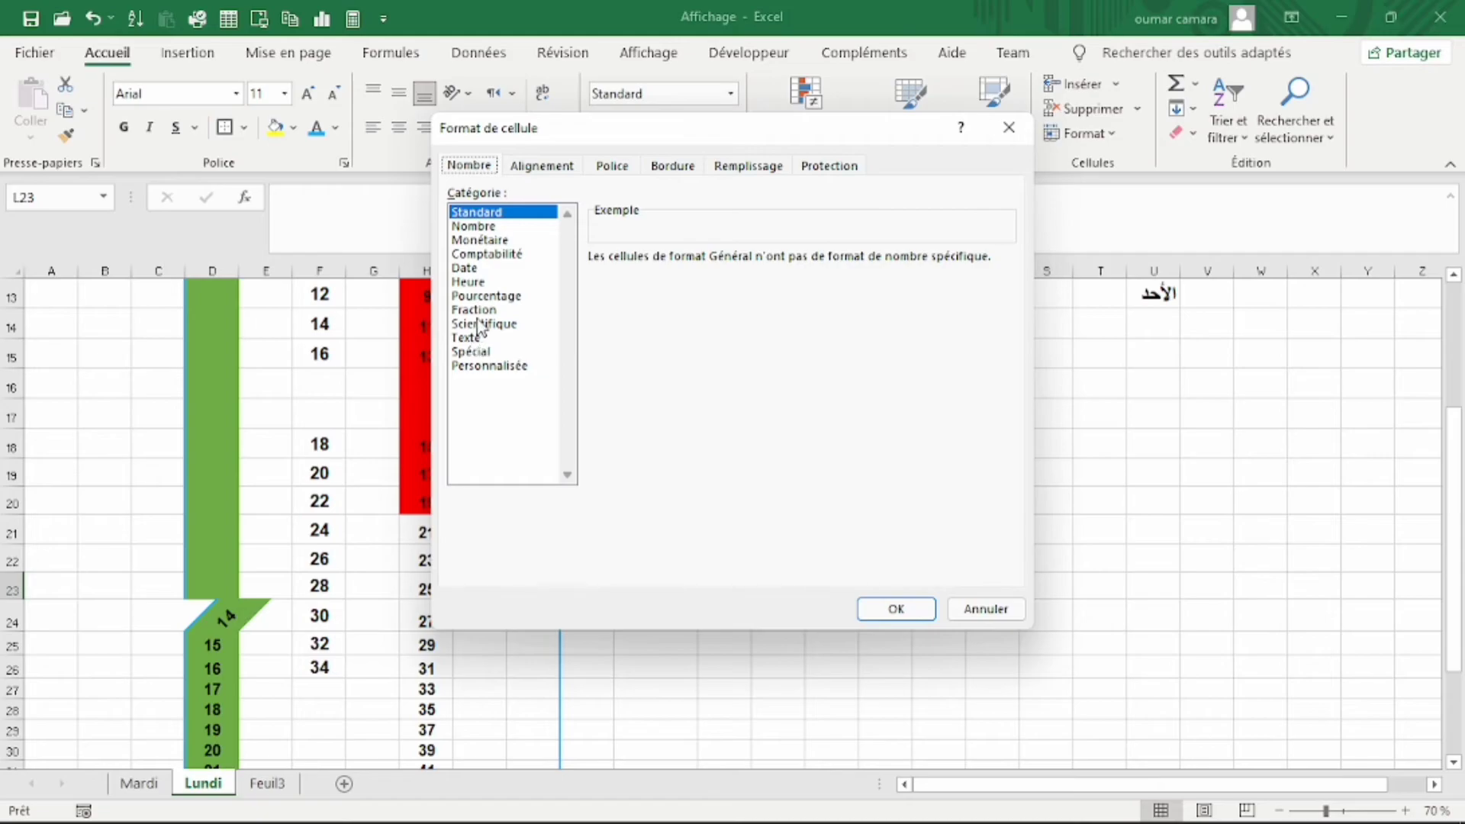
click(505, 241)
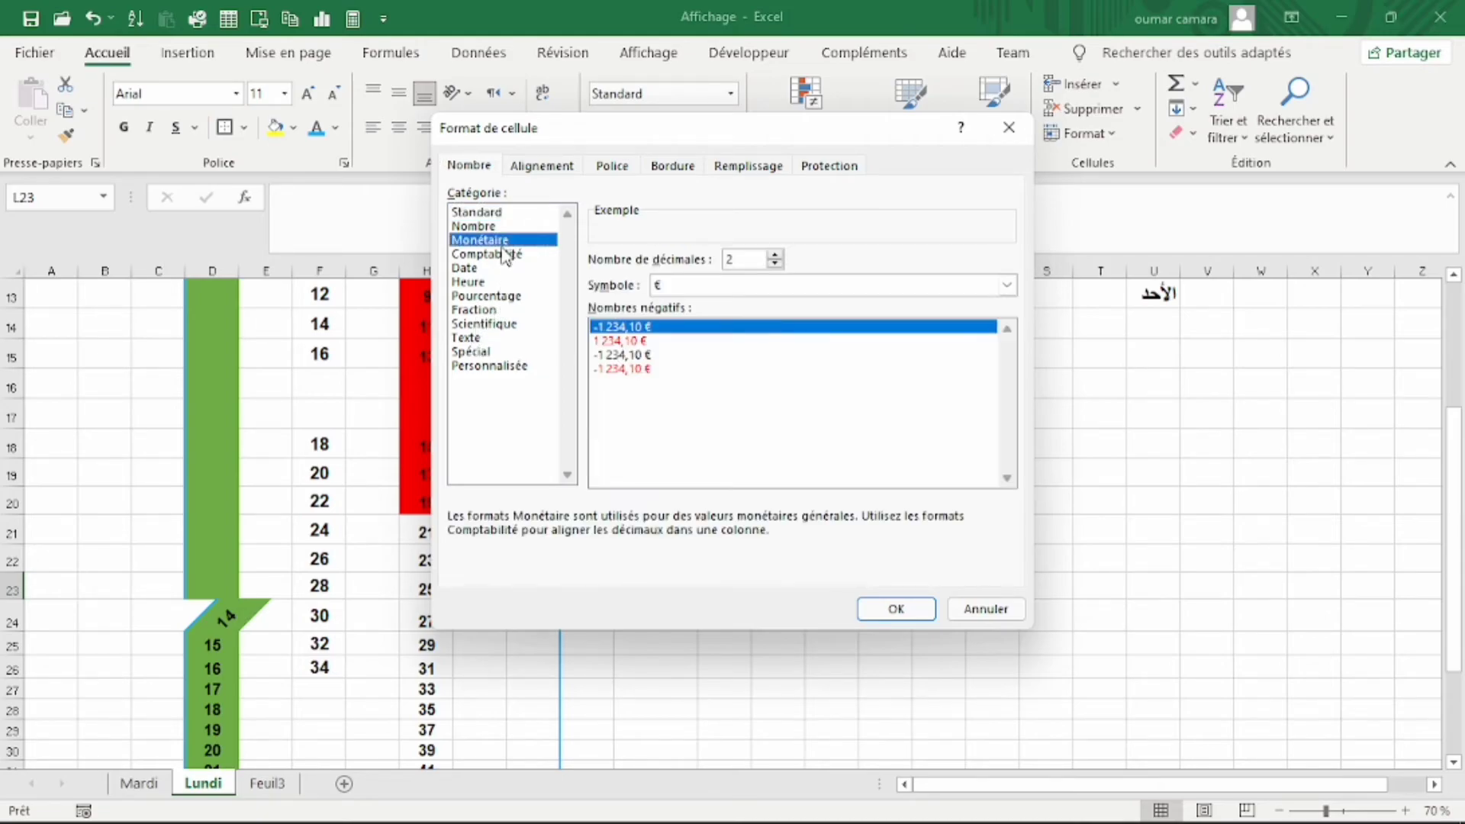
click(757, 285)
click(717, 287)
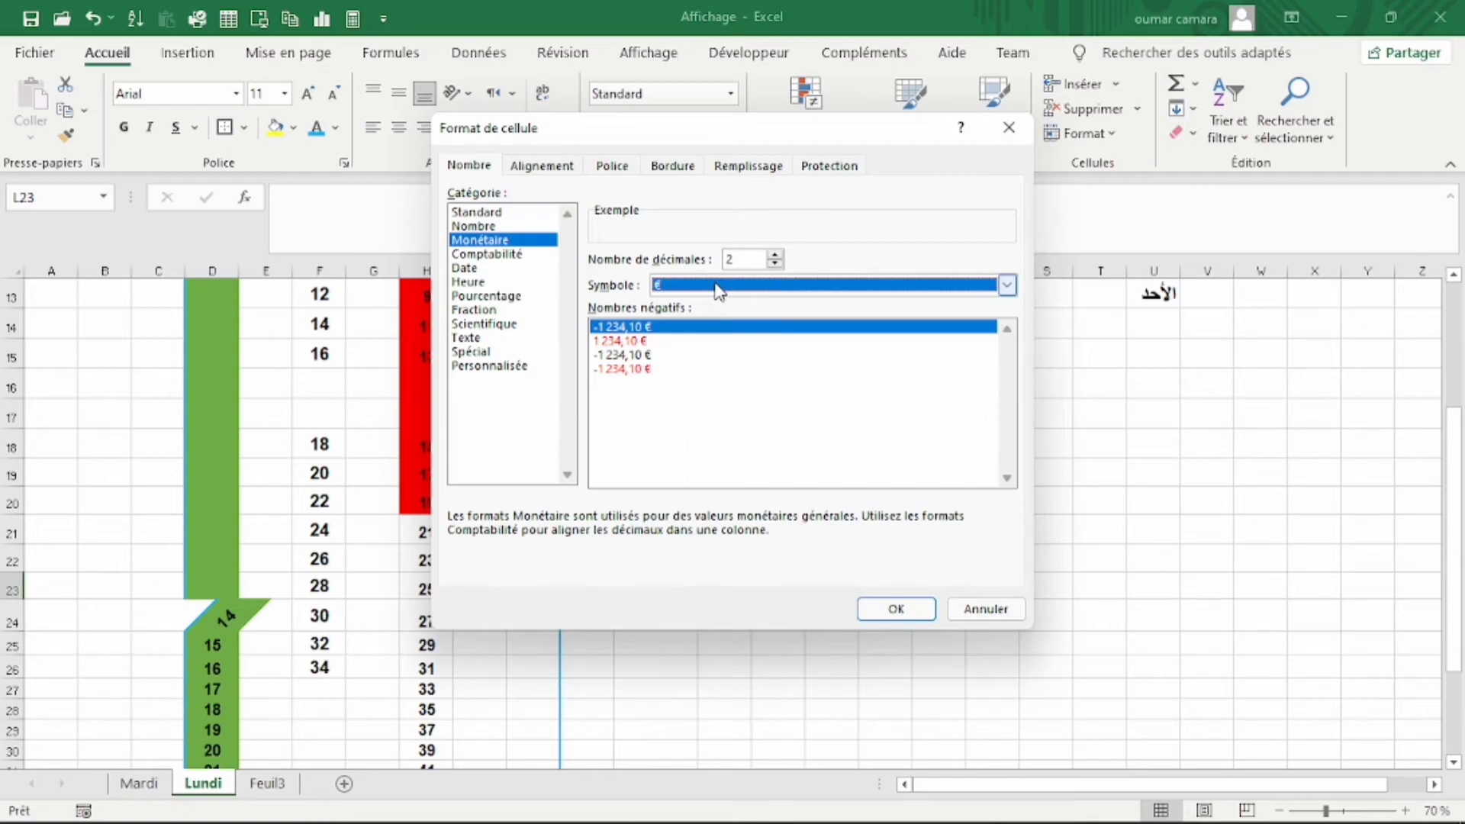
click(717, 288)
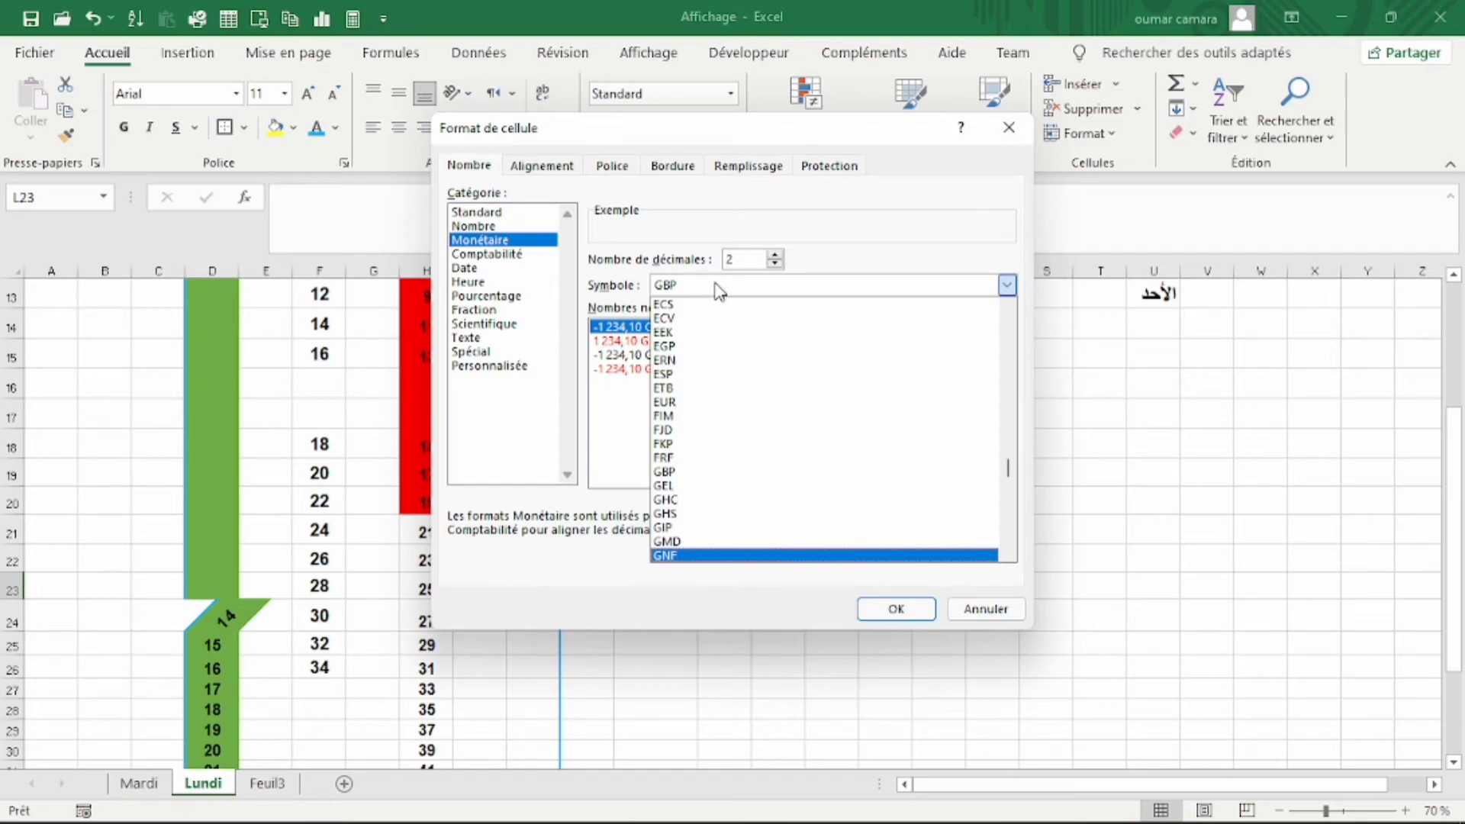
click(717, 556)
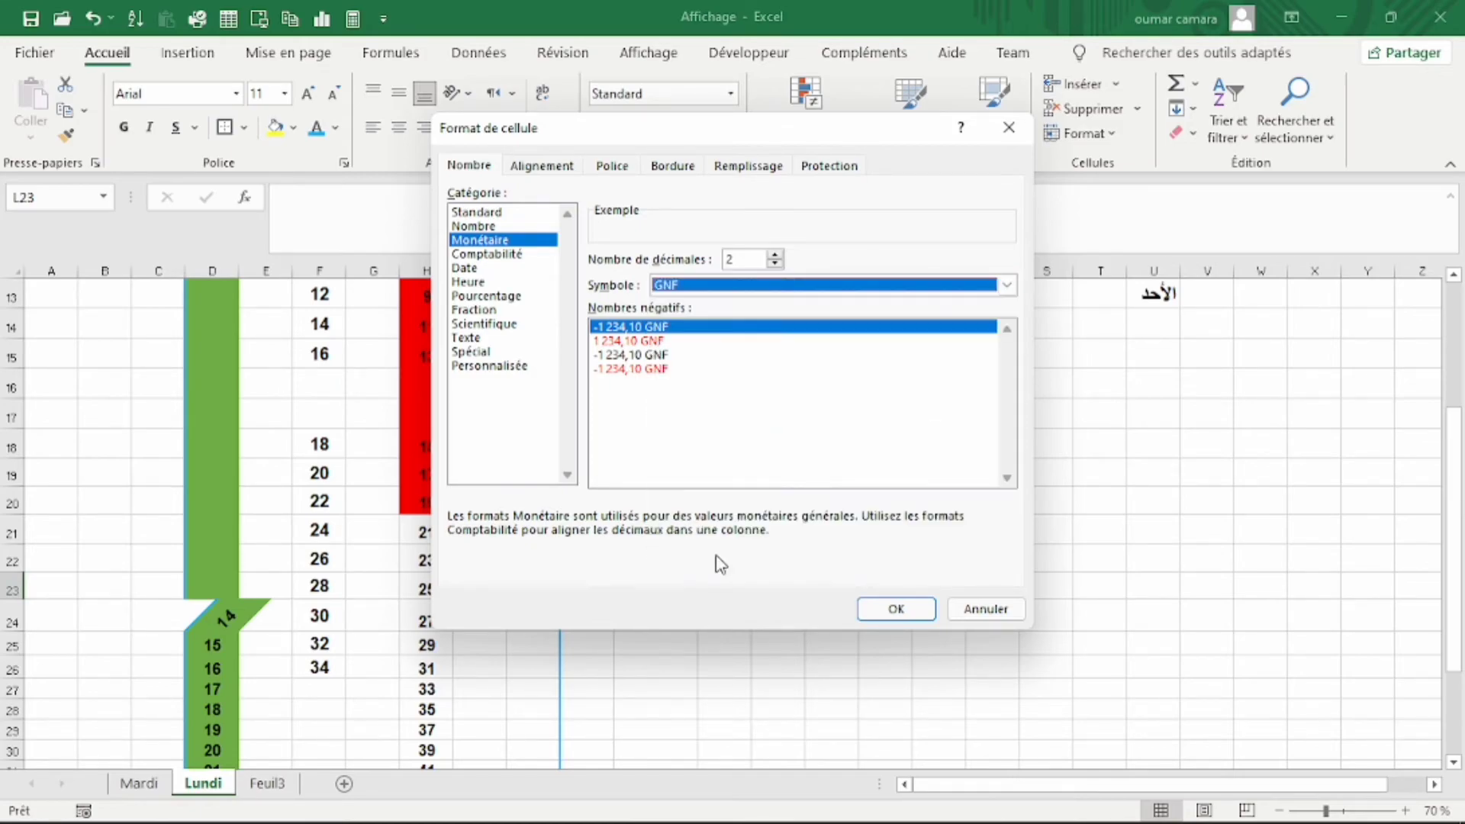
click(893, 608)
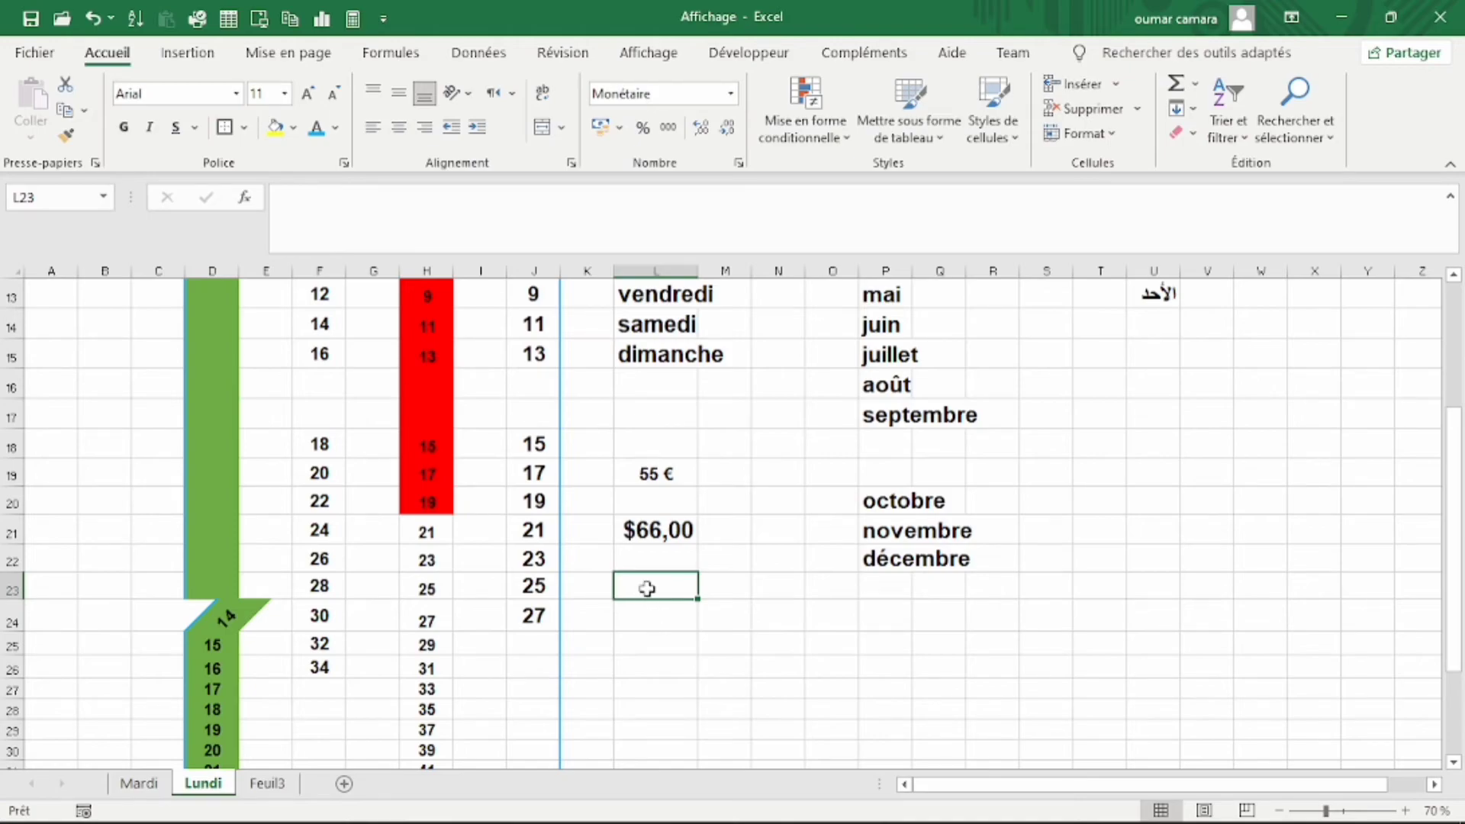
- Enter 664 in L23 so it shows 664,00 GNF, then enlarge its font to 22 pt
text(66)
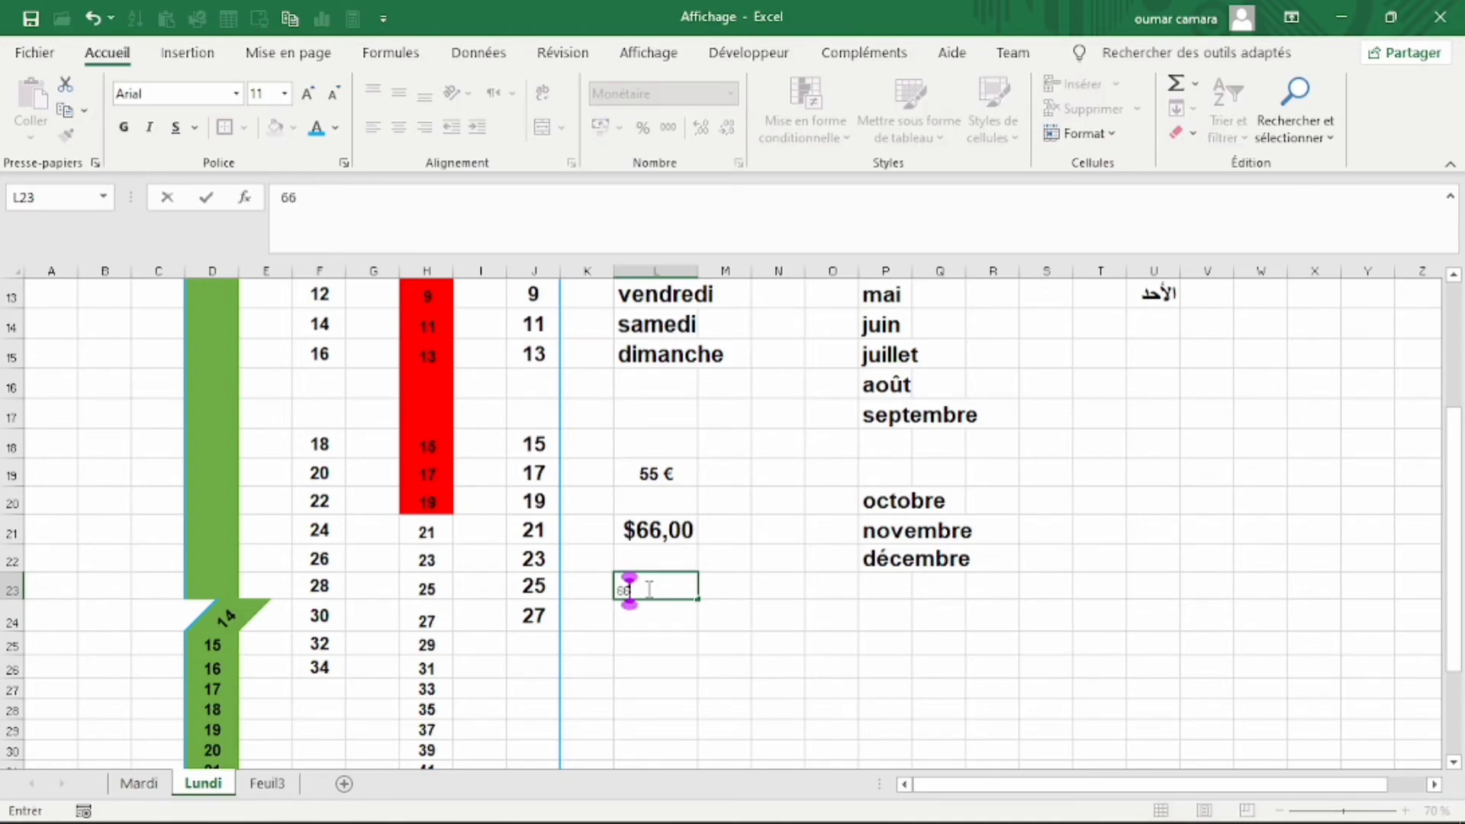
text(4)
key(Return)
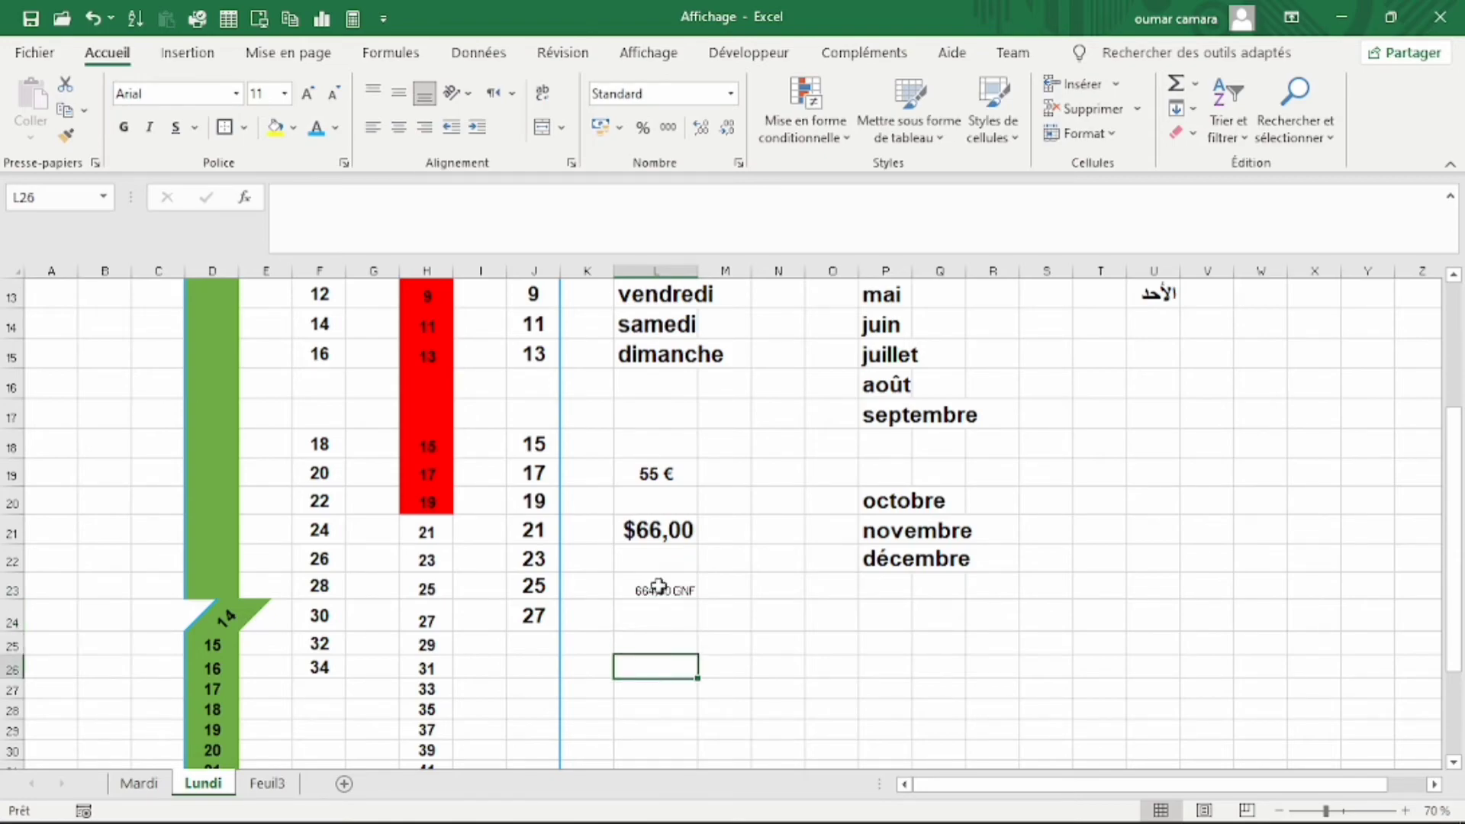
click(660, 587)
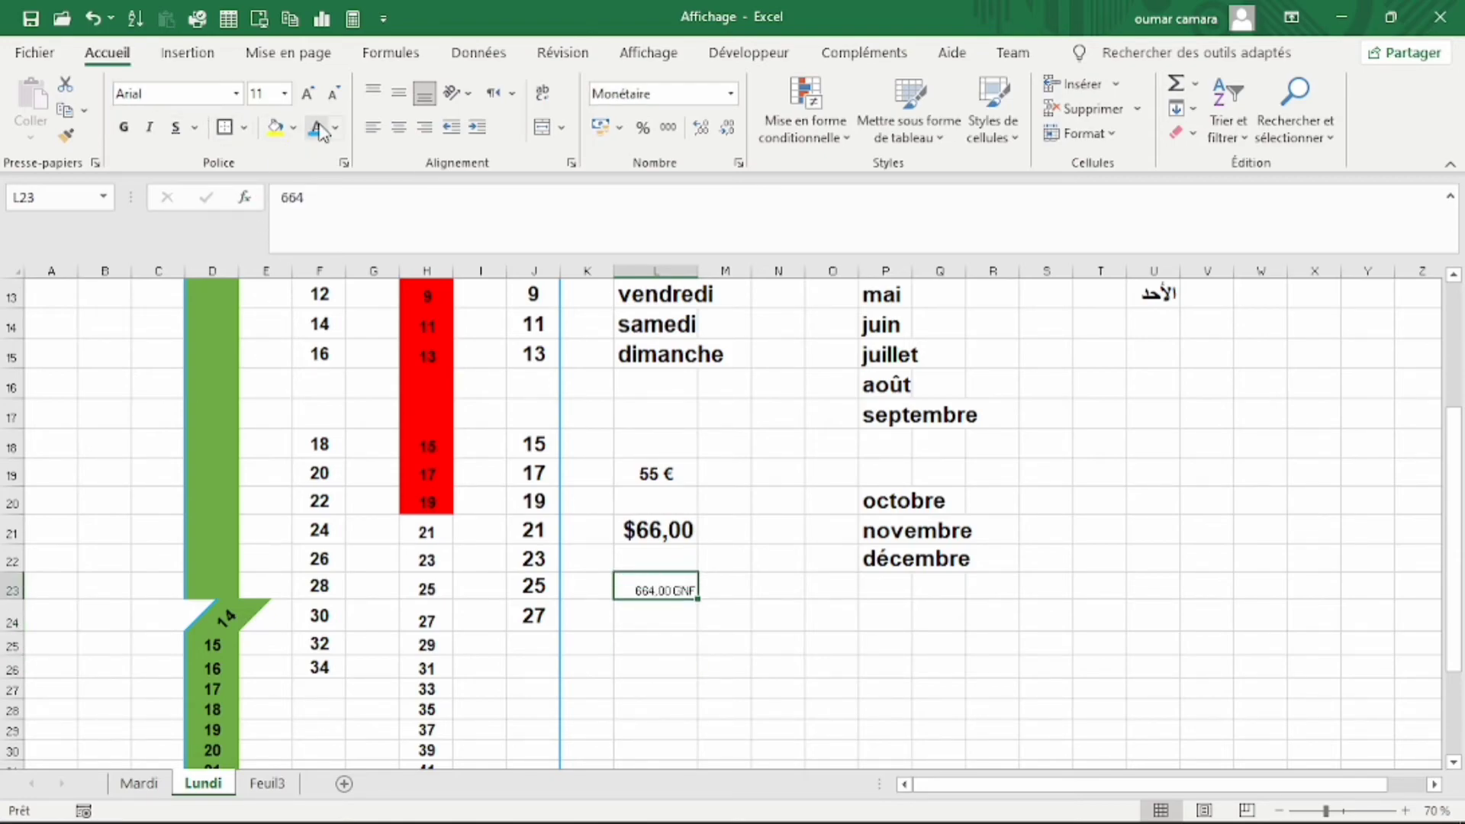
click(309, 93)
click(309, 94)
click(309, 93)
click(309, 93)
click(309, 94)
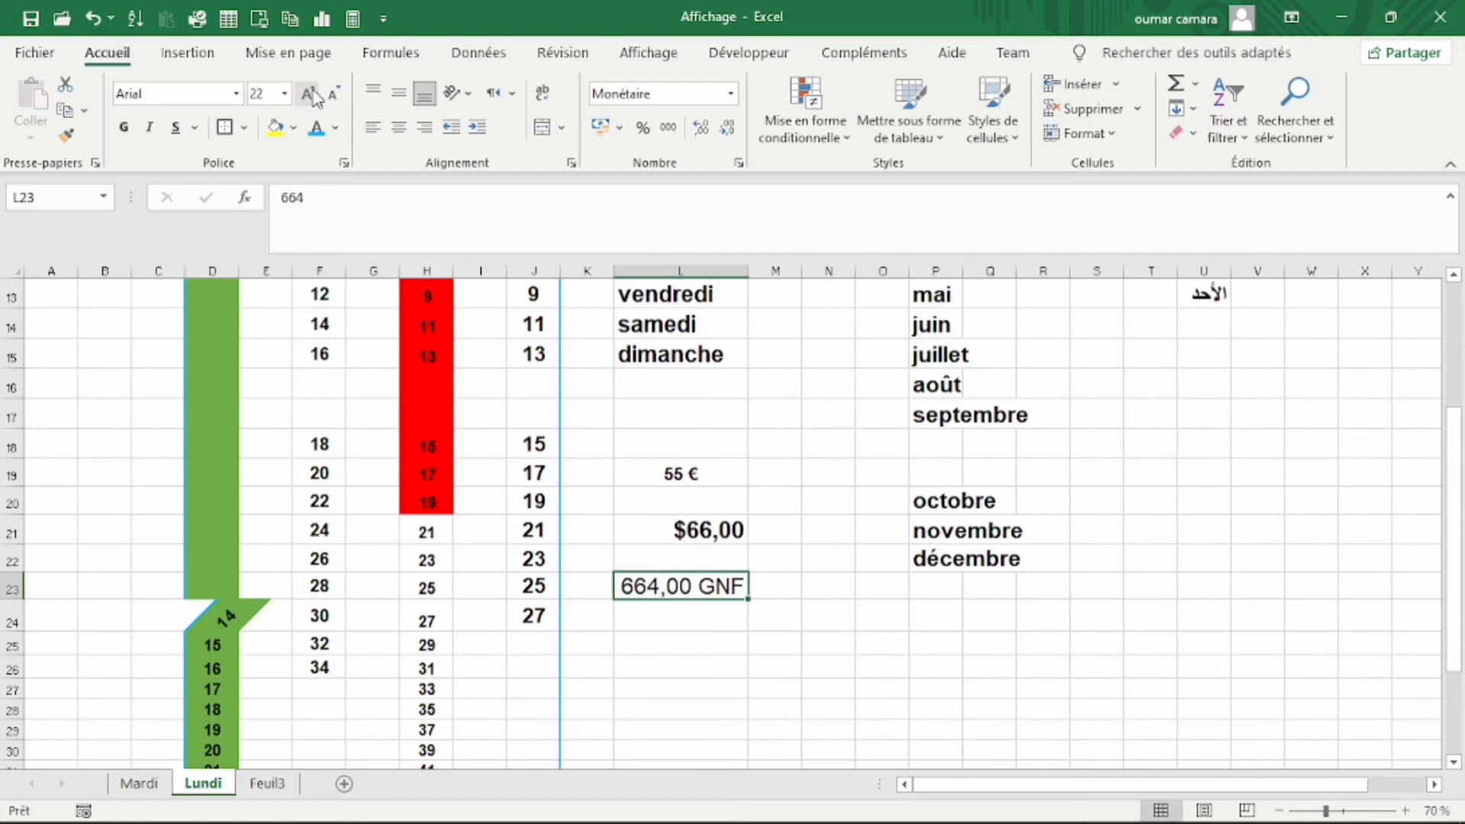
click(309, 93)
click(309, 93)
click(309, 93)
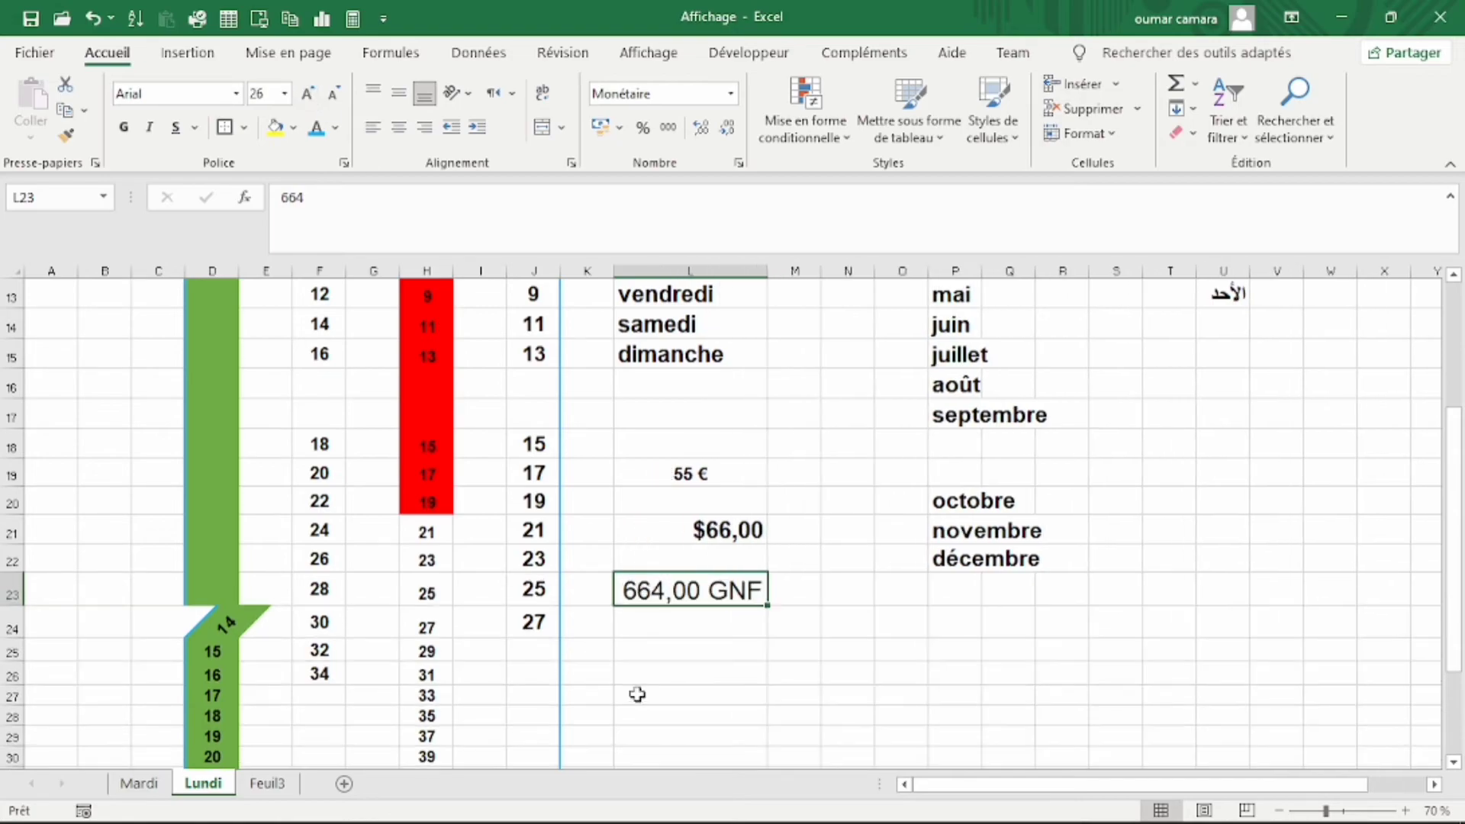
- Apply the Heure time number format to the empty cell L24
click(753, 616)
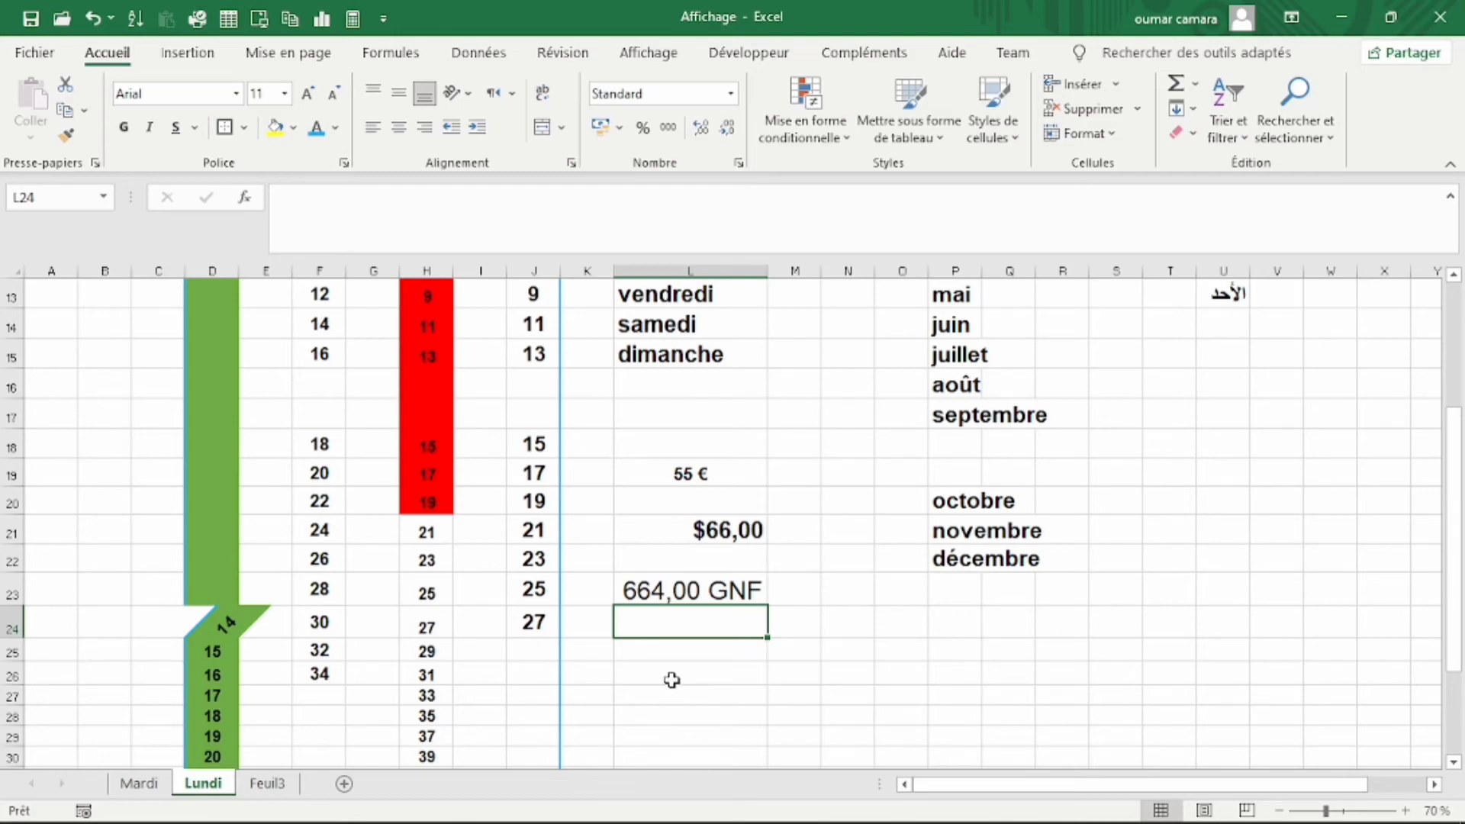
click(740, 165)
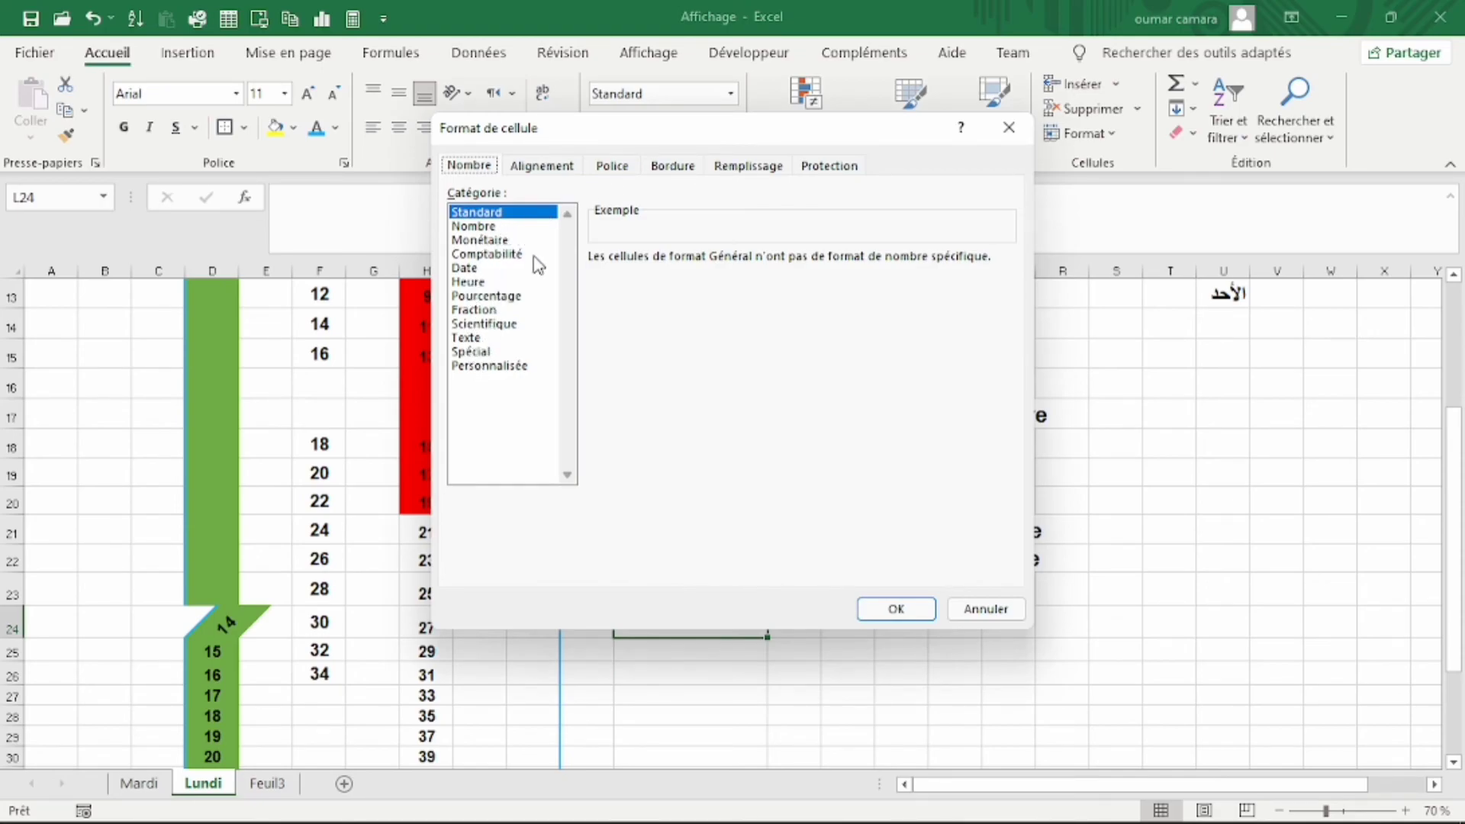
click(468, 282)
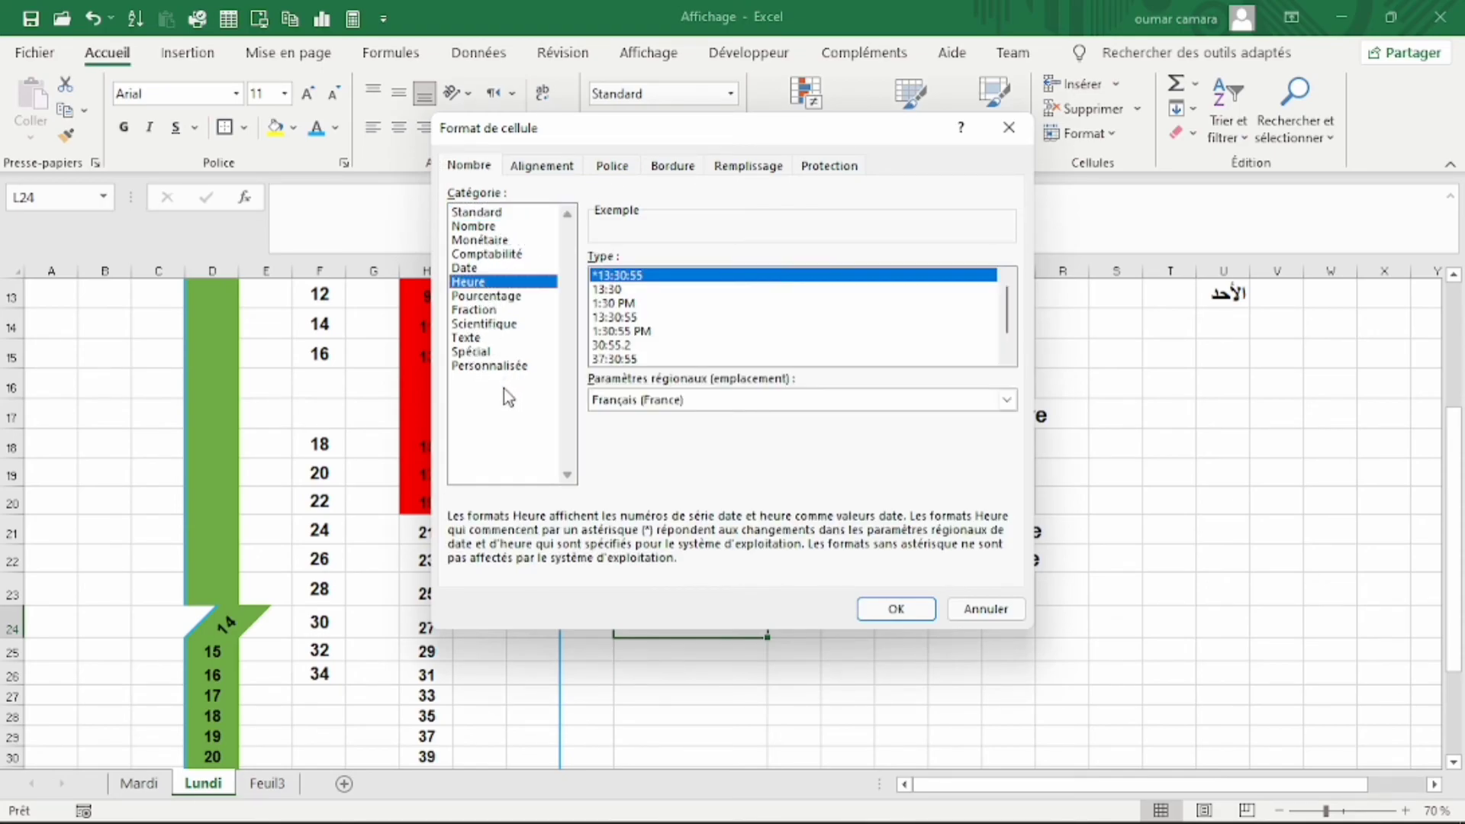
click(1009, 128)
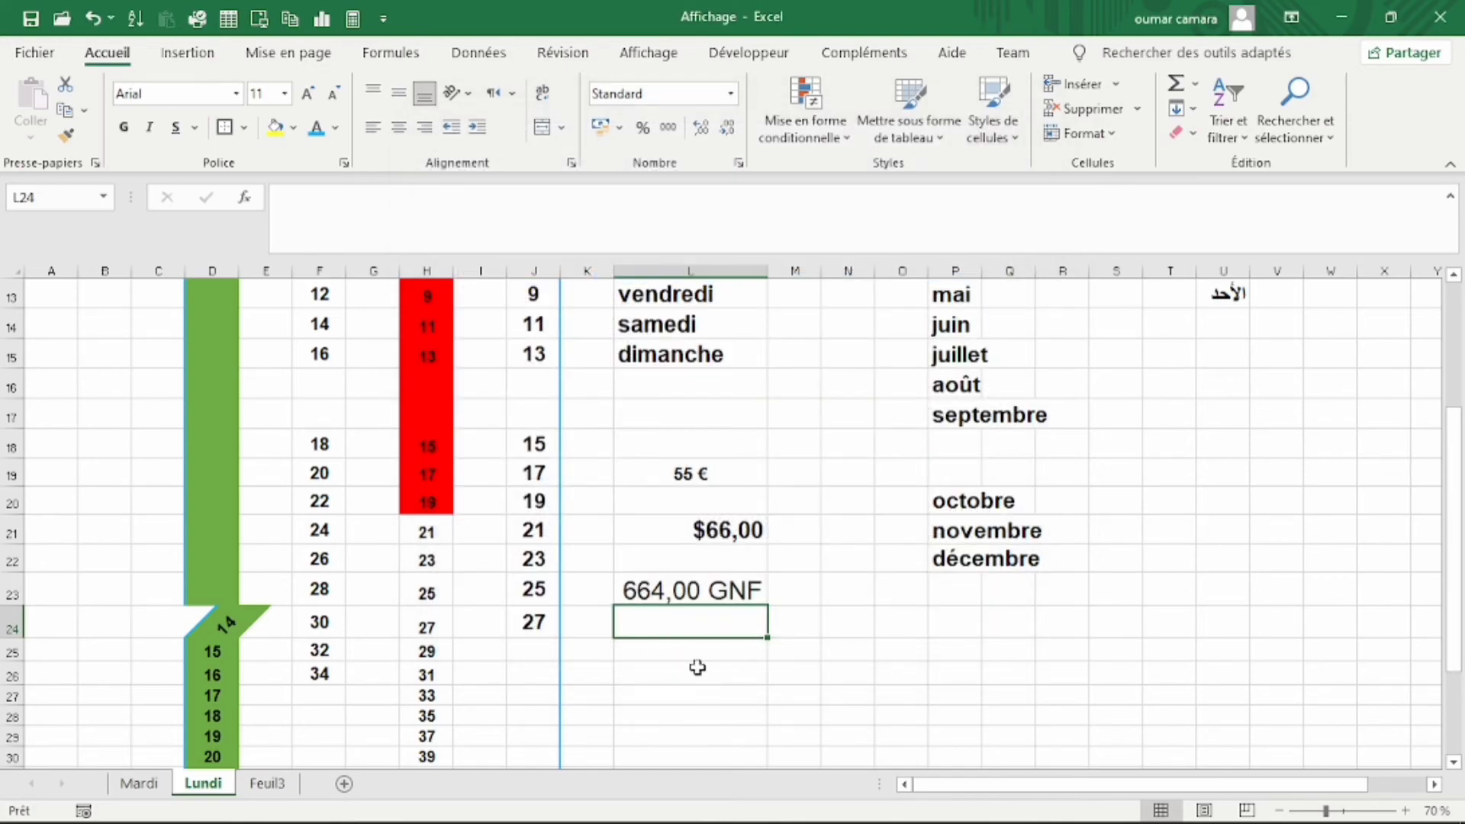
click(738, 164)
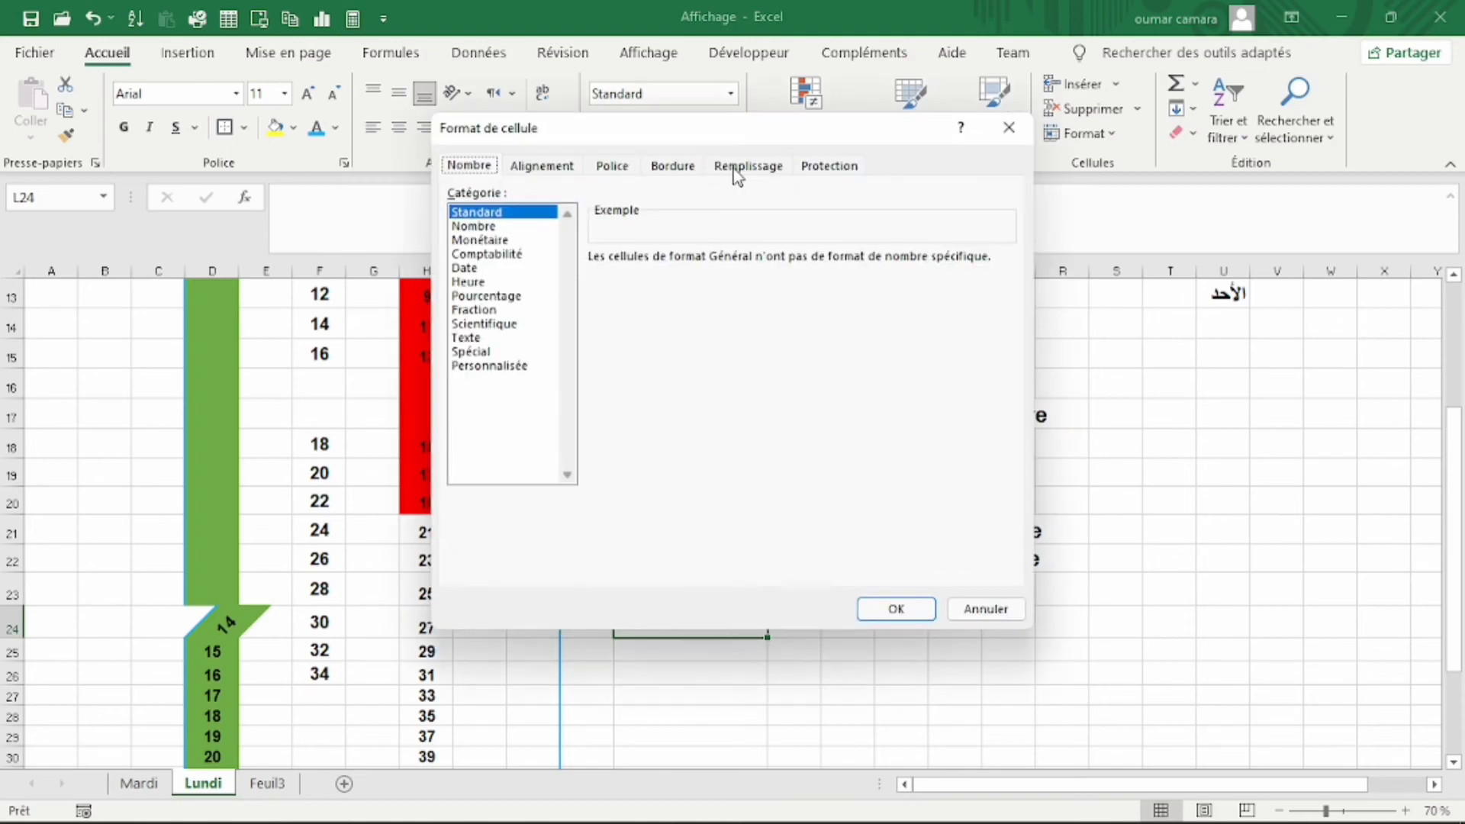
click(478, 284)
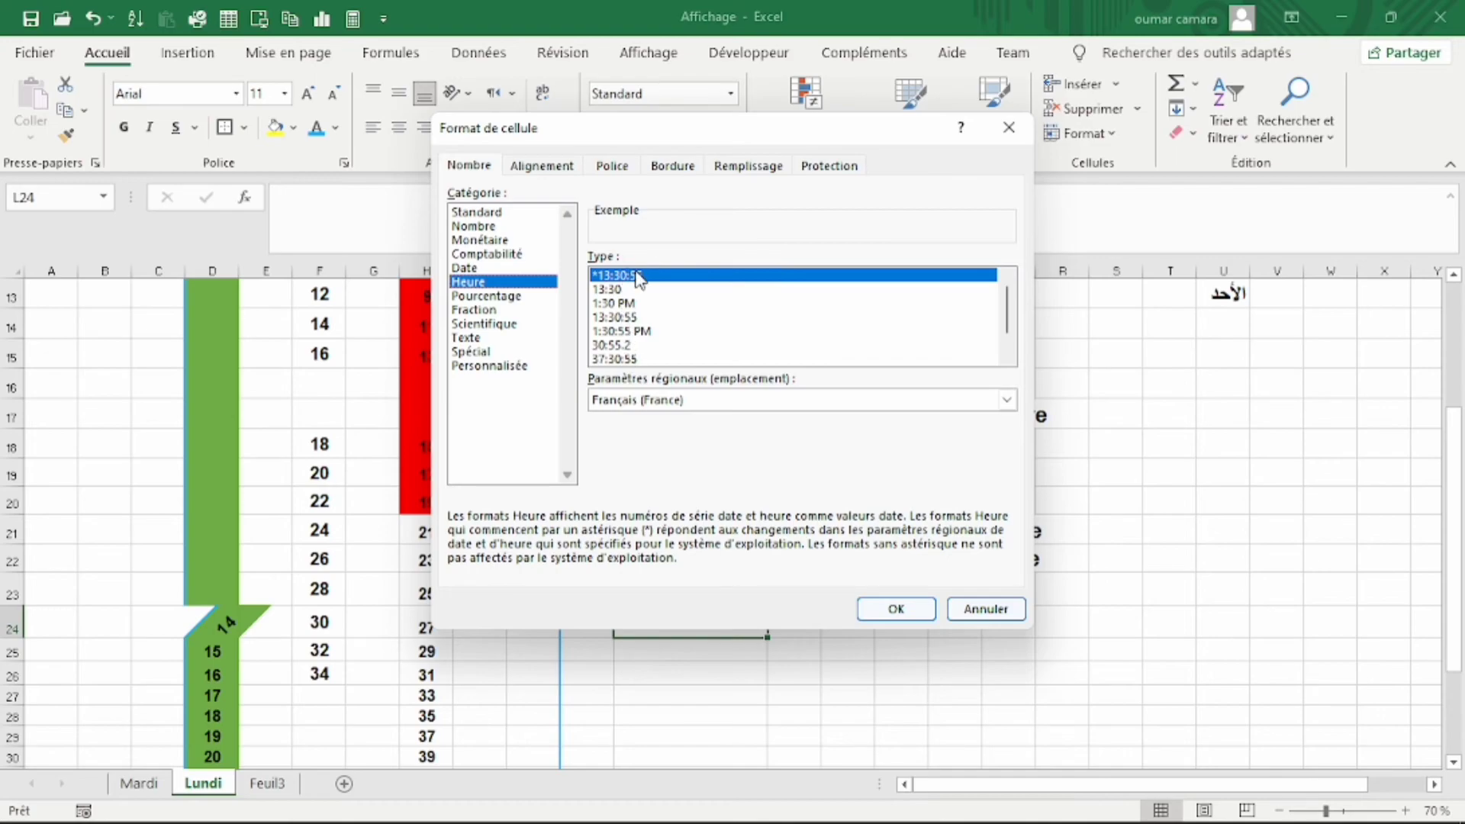
click(894, 609)
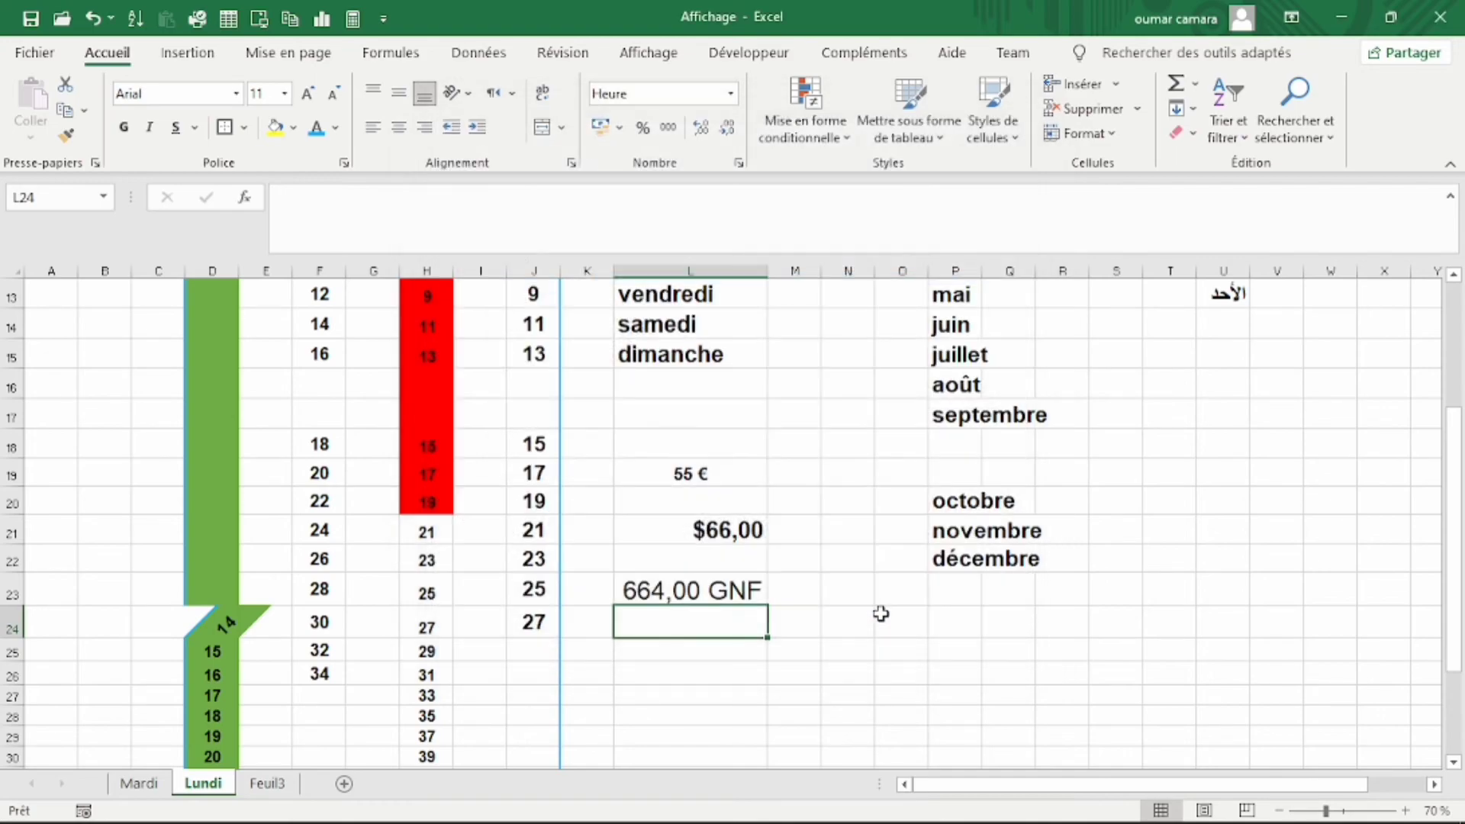
click(973, 709)
- Enter 434 in L24 so it displays as 00:00:00
click(683, 630)
text(434)
click(895, 668)
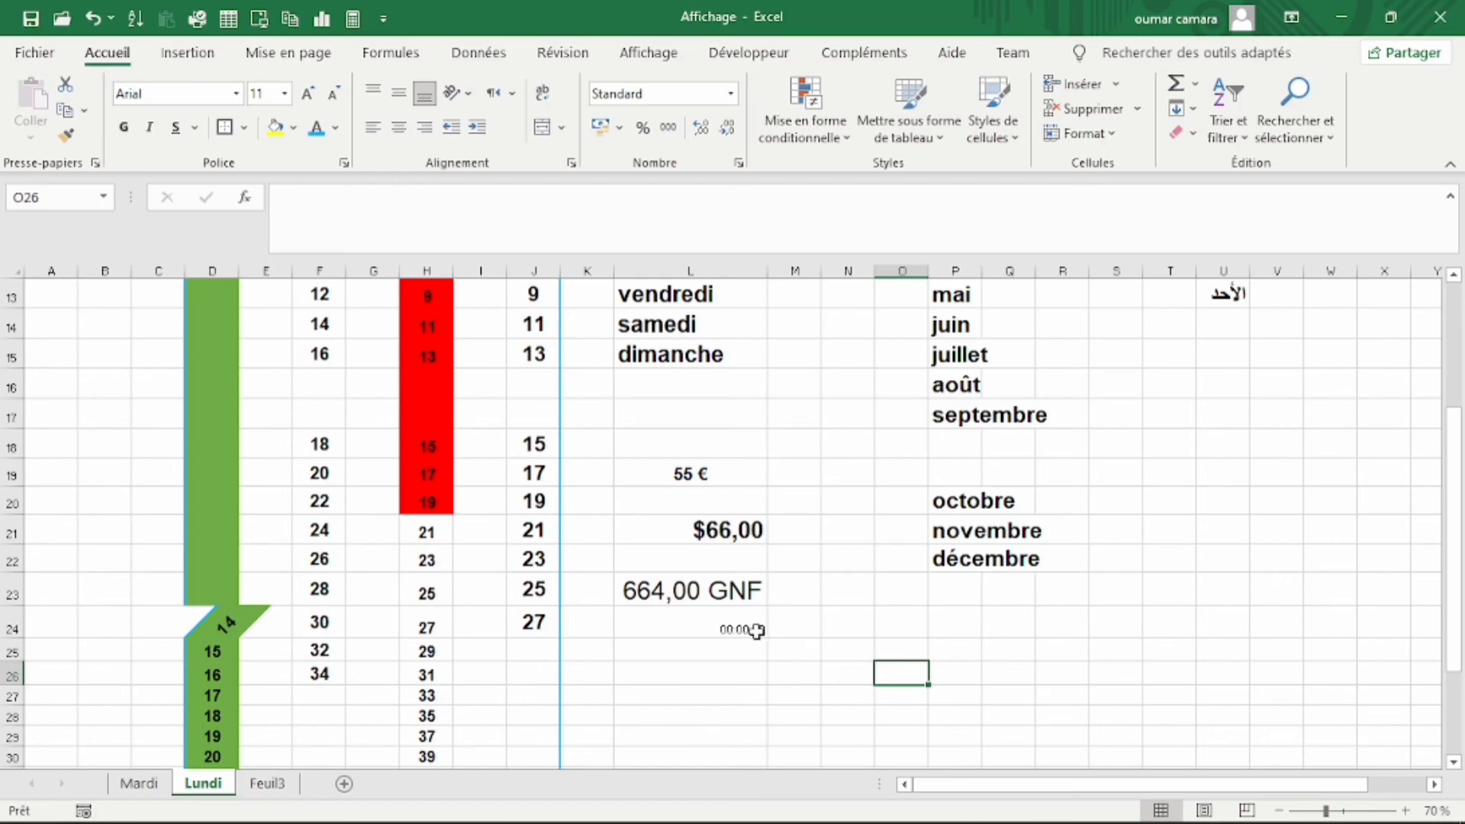
- Confirm in Format de cellule that L24 still uses the Heure format
click(706, 624)
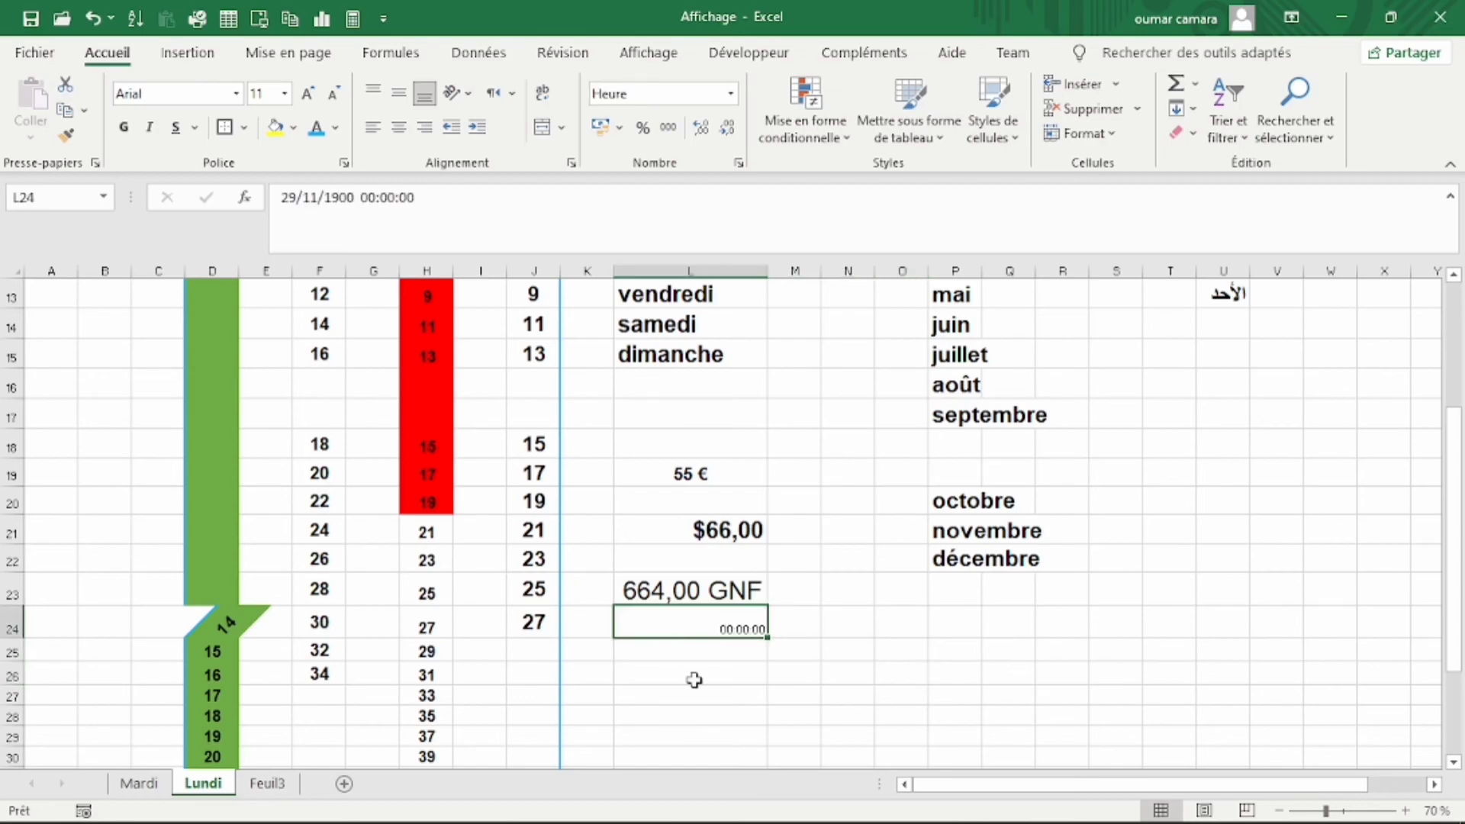
click(740, 163)
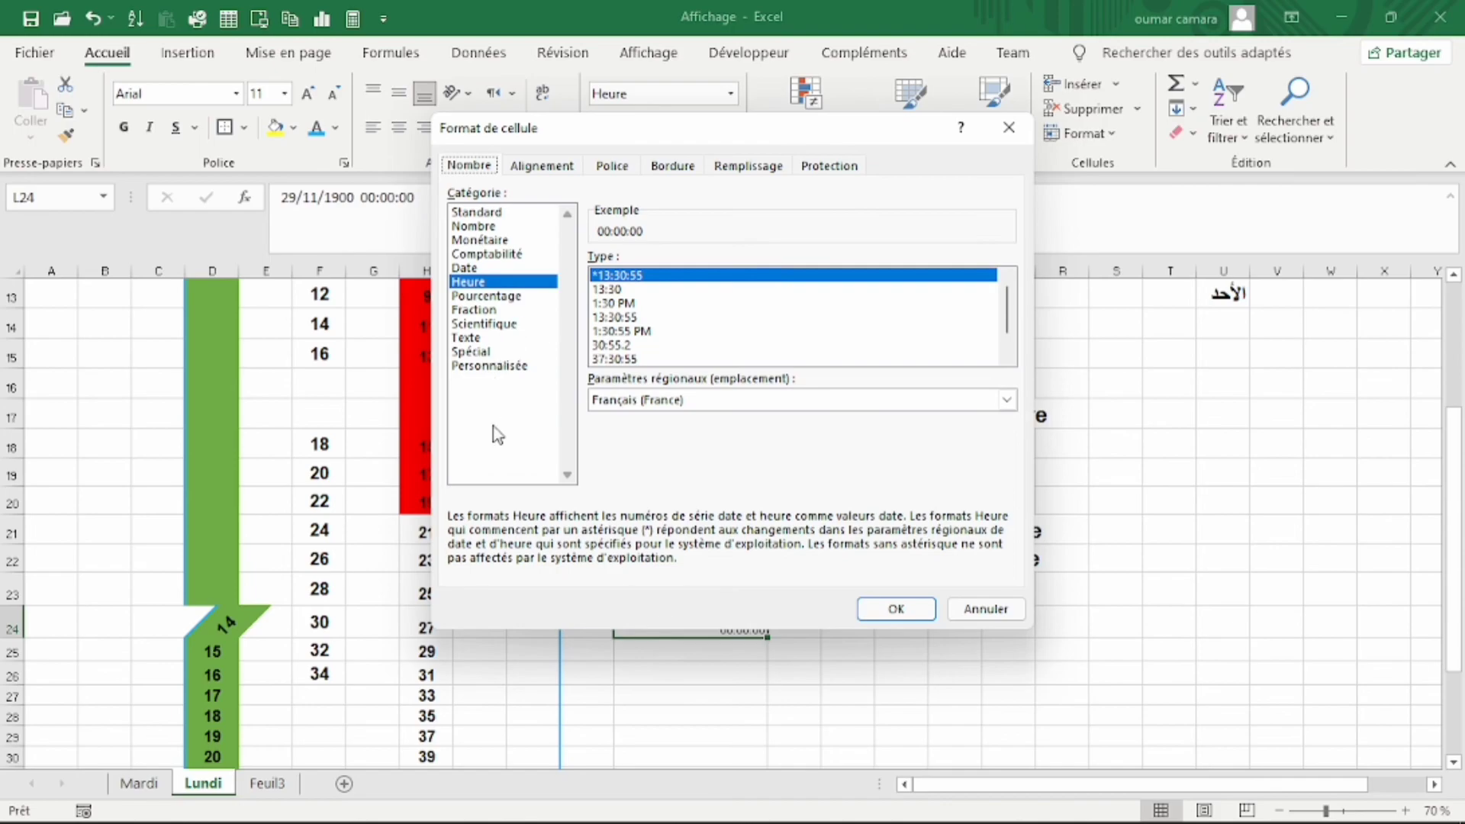
click(1009, 127)
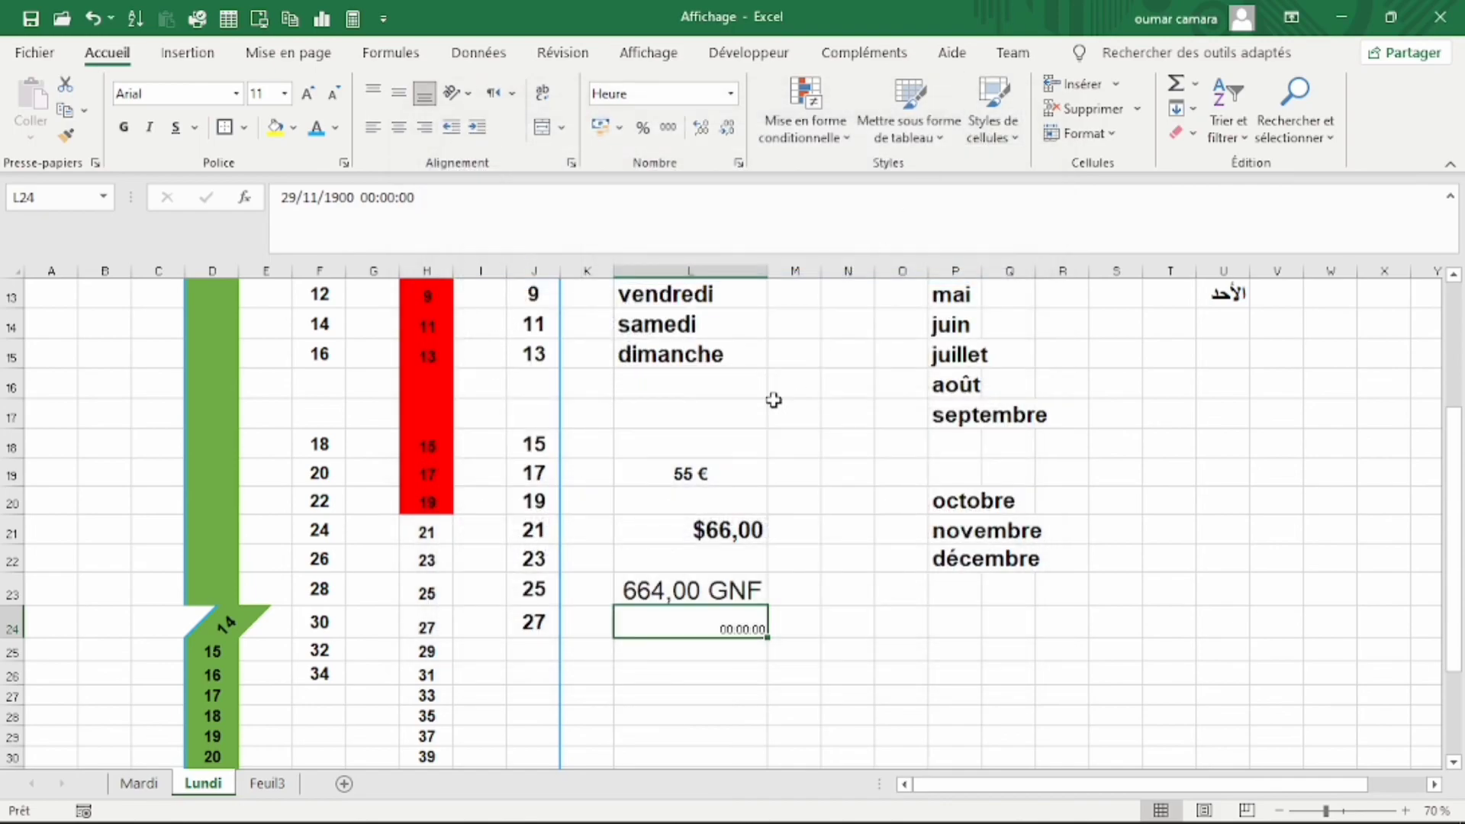